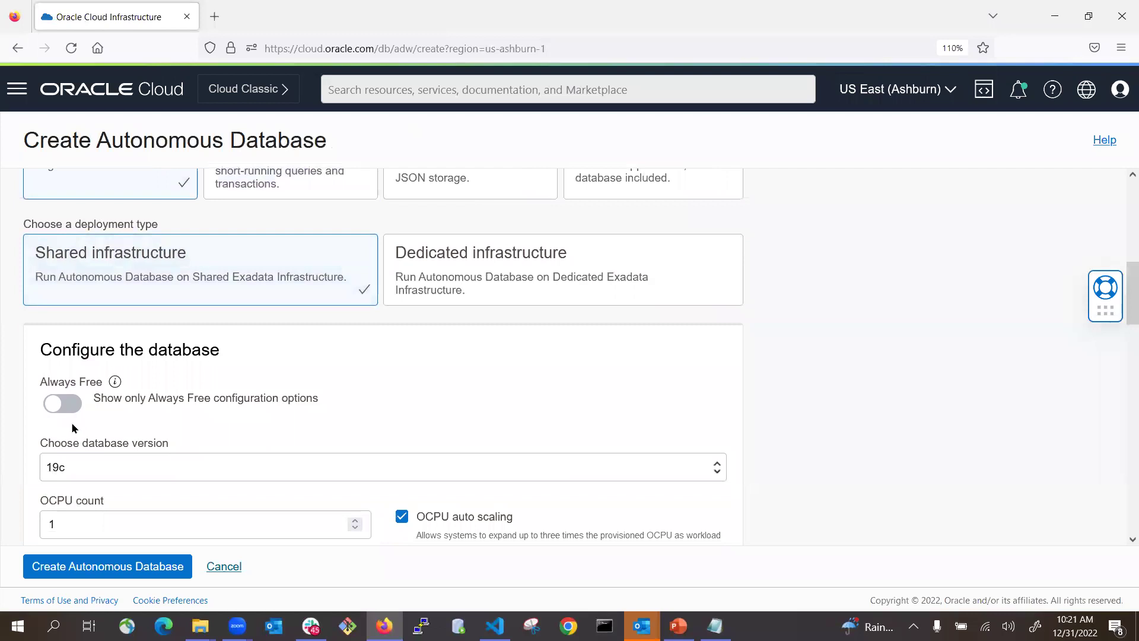
{"action": "left_click", "coordinate": [171, 342]}
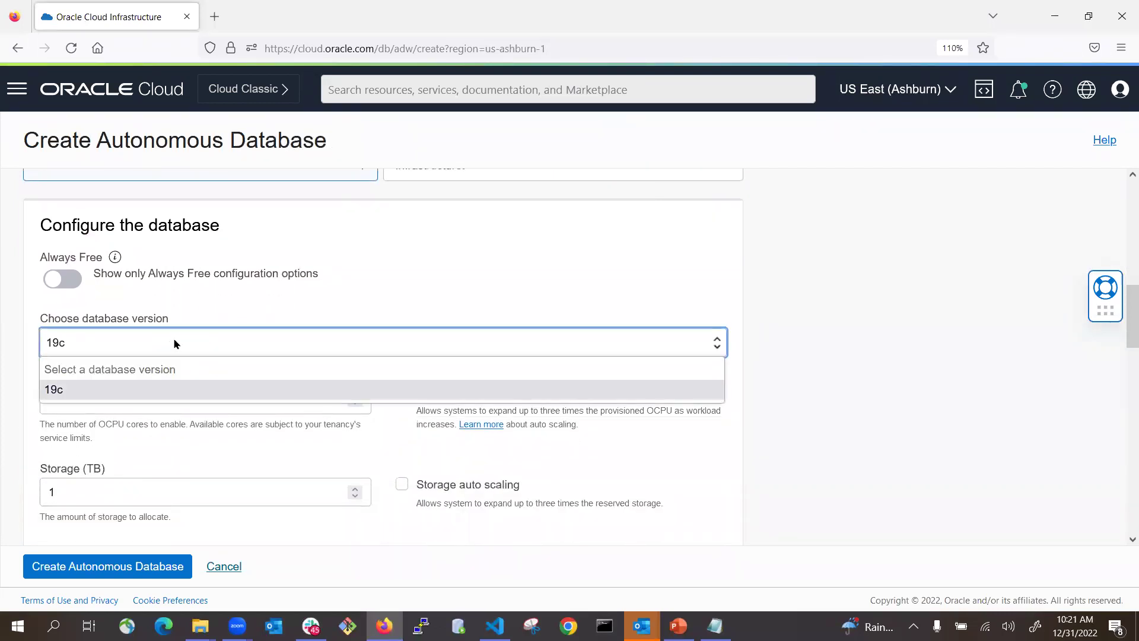
{"action": "left_click", "coordinate": [175, 343]}
{"action": "scroll", "coordinate": [318, 453], "scroll_direction": "down", "scroll_amount": 2}
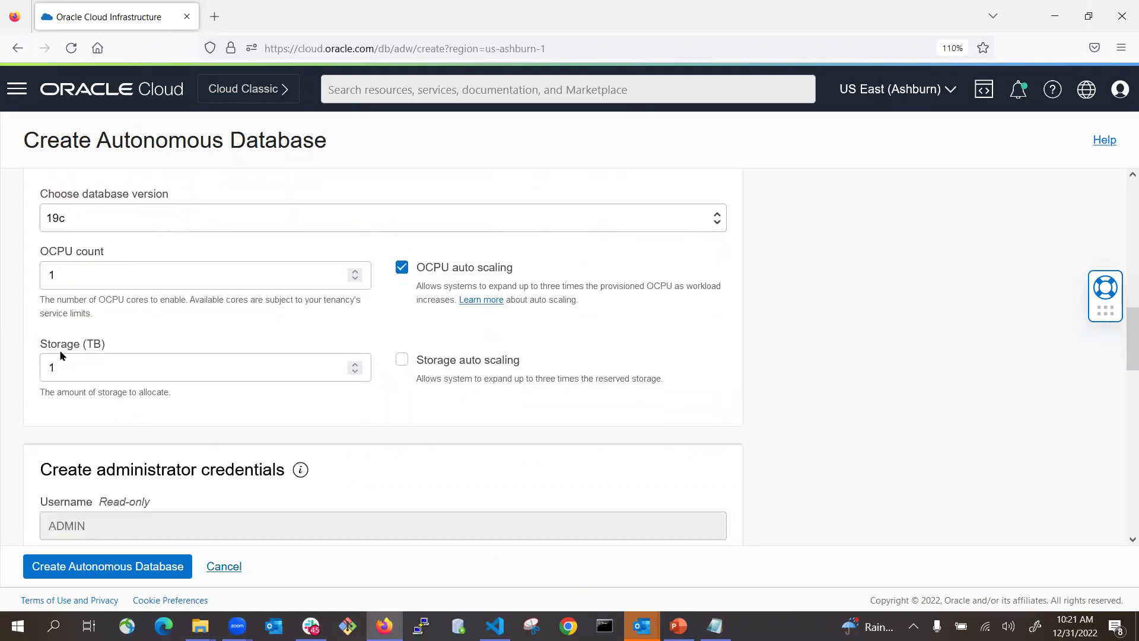
{"action": "scroll", "coordinate": [207, 380], "scroll_direction": "down", "scroll_amount": 5}
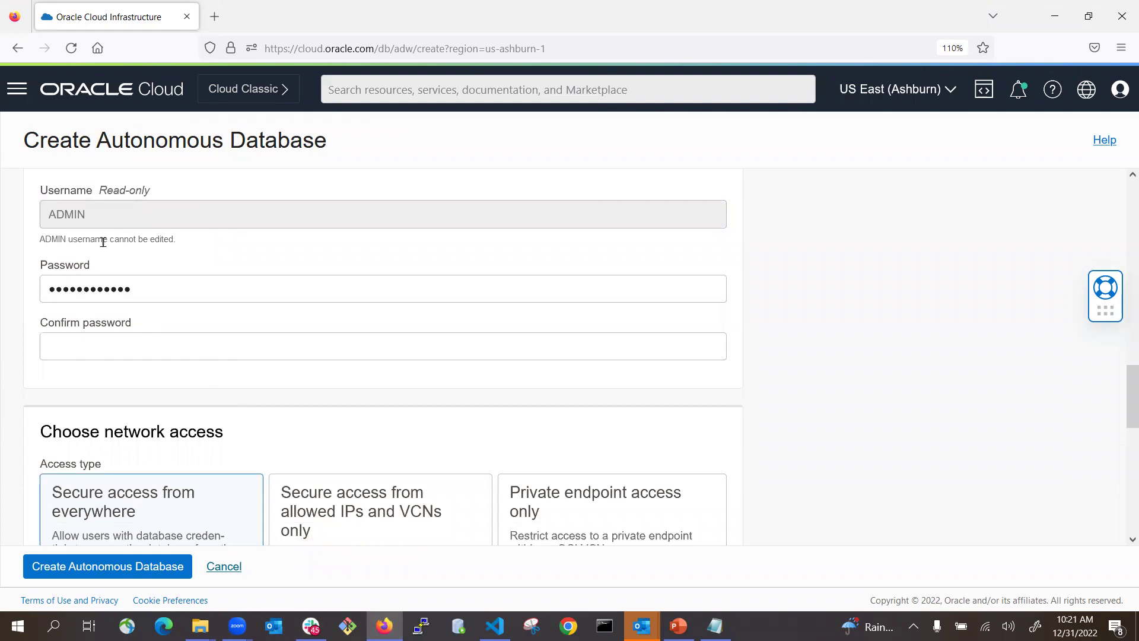
{"action": "scroll", "coordinate": [261, 386], "scroll_direction": "down", "scroll_amount": 3}
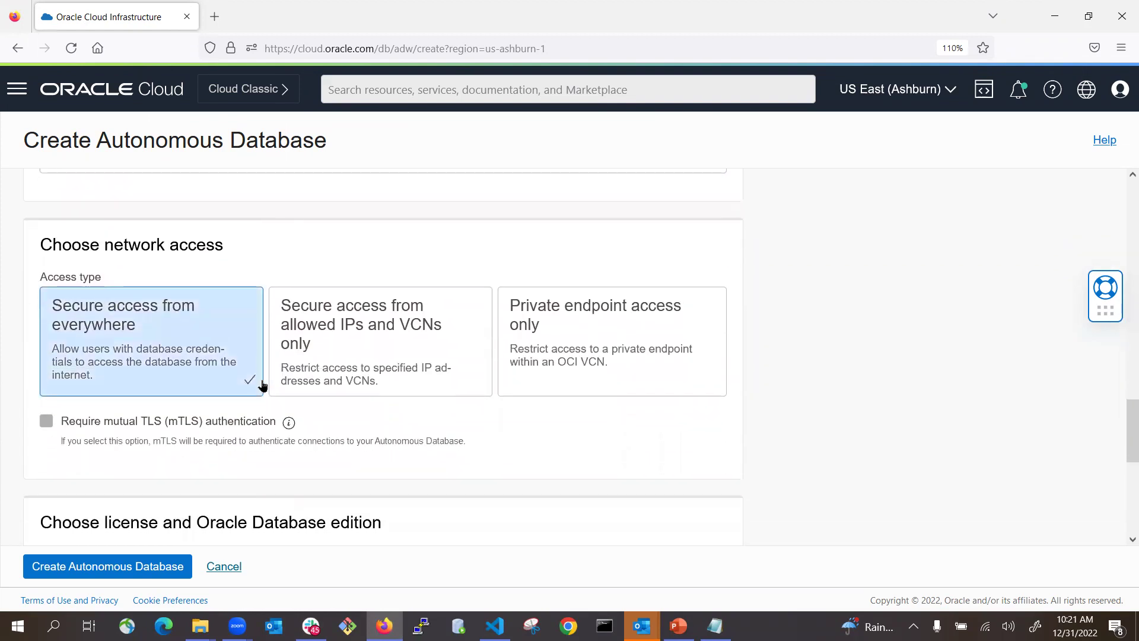
{"action": "scroll", "coordinate": [211, 479], "scroll_direction": "down", "scroll_amount": 3}
{"action": "scroll", "coordinate": [231, 499], "scroll_direction": "down", "scroll_amount": 3}
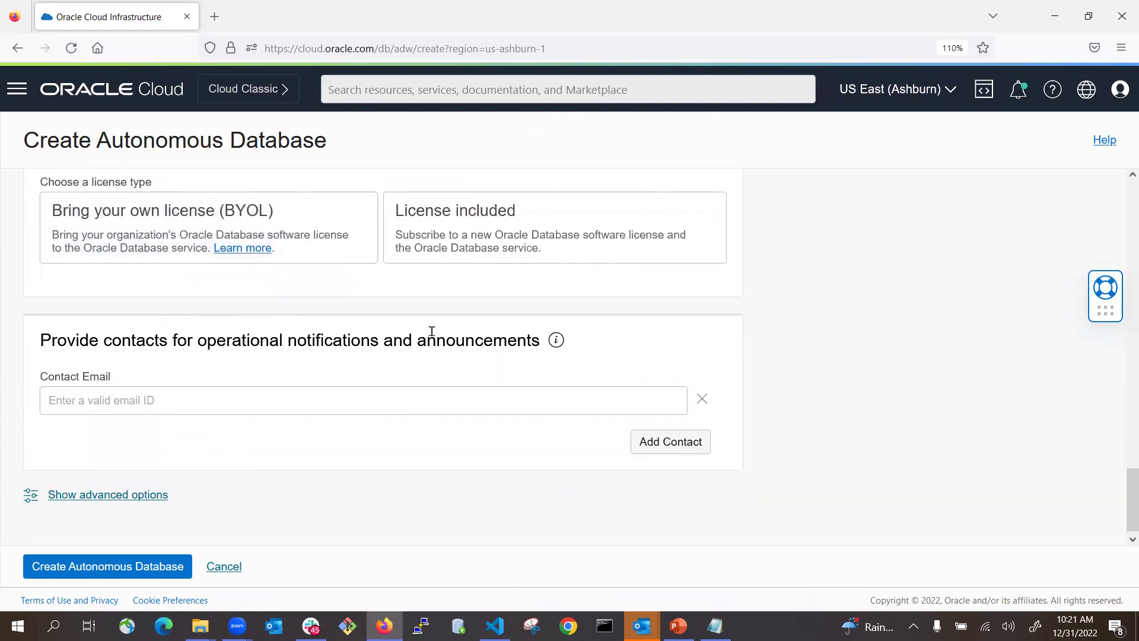
{"action": "scroll", "coordinate": [432, 331], "scroll_direction": "up", "scroll_amount": 4}
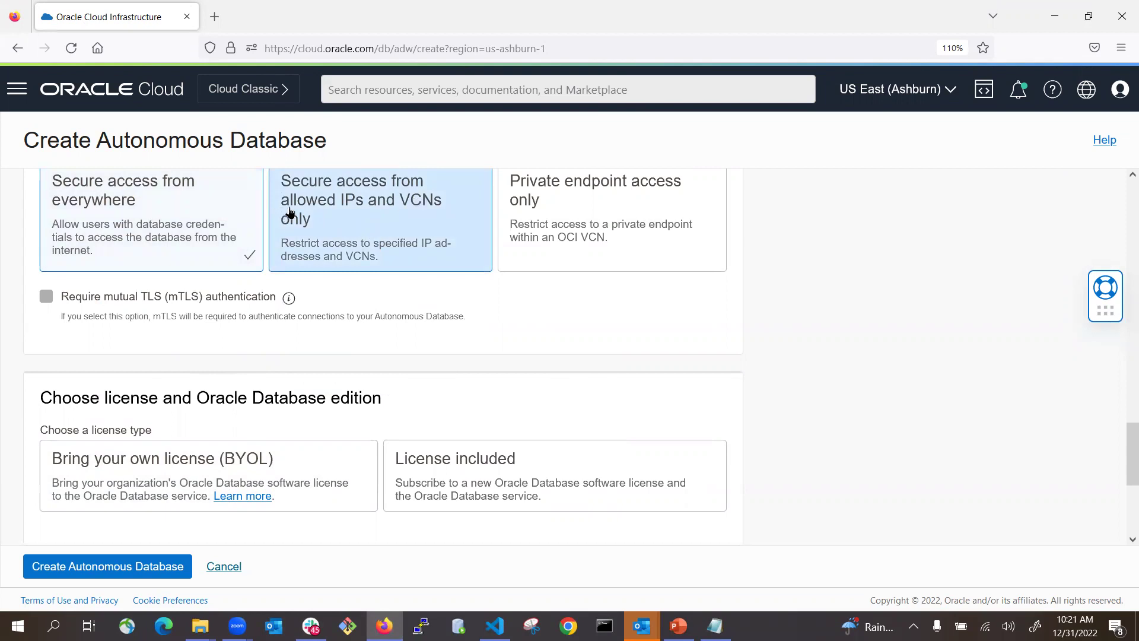
{"action": "scroll", "coordinate": [540, 300], "scroll_direction": "up", "scroll_amount": 10}
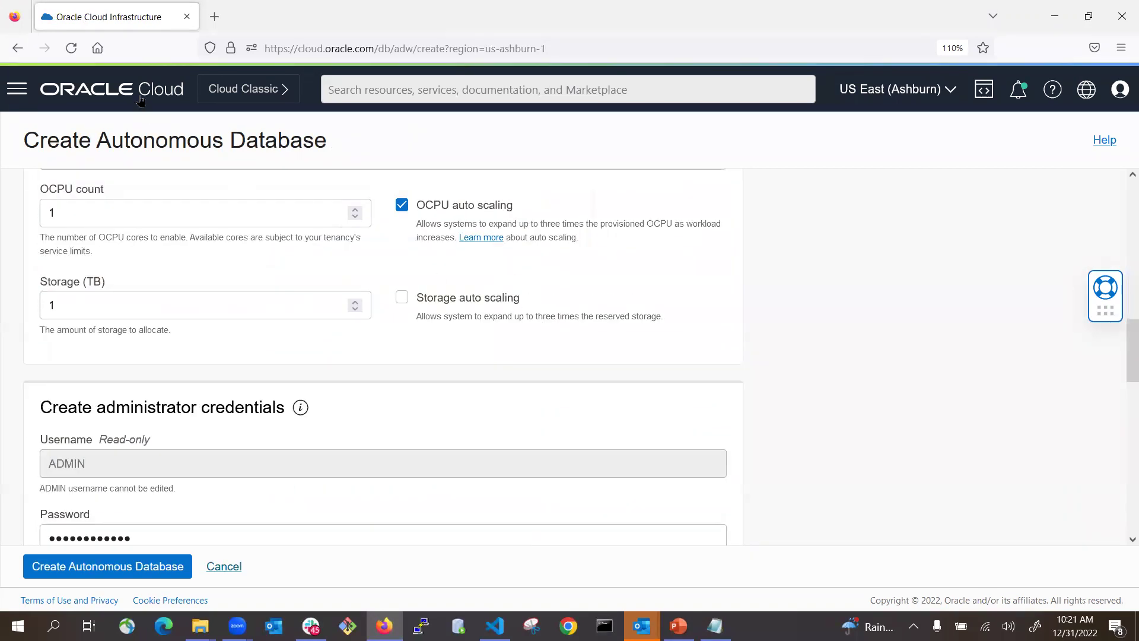
- Open Database Actions for the rpatp1 autonomous database
{"action": "left_click", "coordinate": [18, 48]}
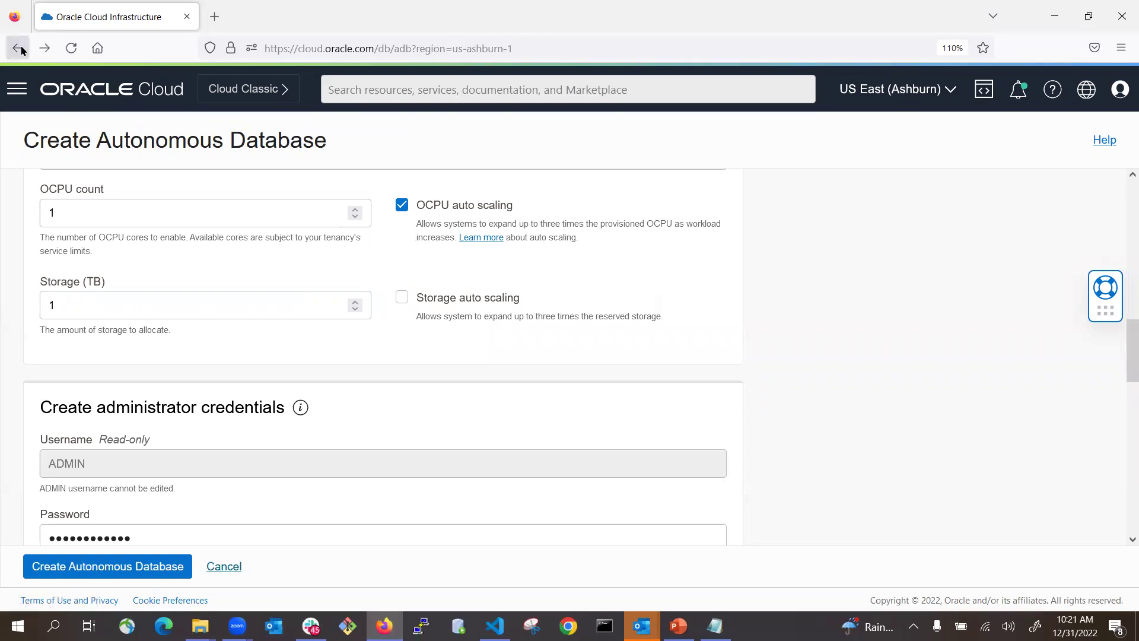
{"action": "left_click", "coordinate": [266, 337]}
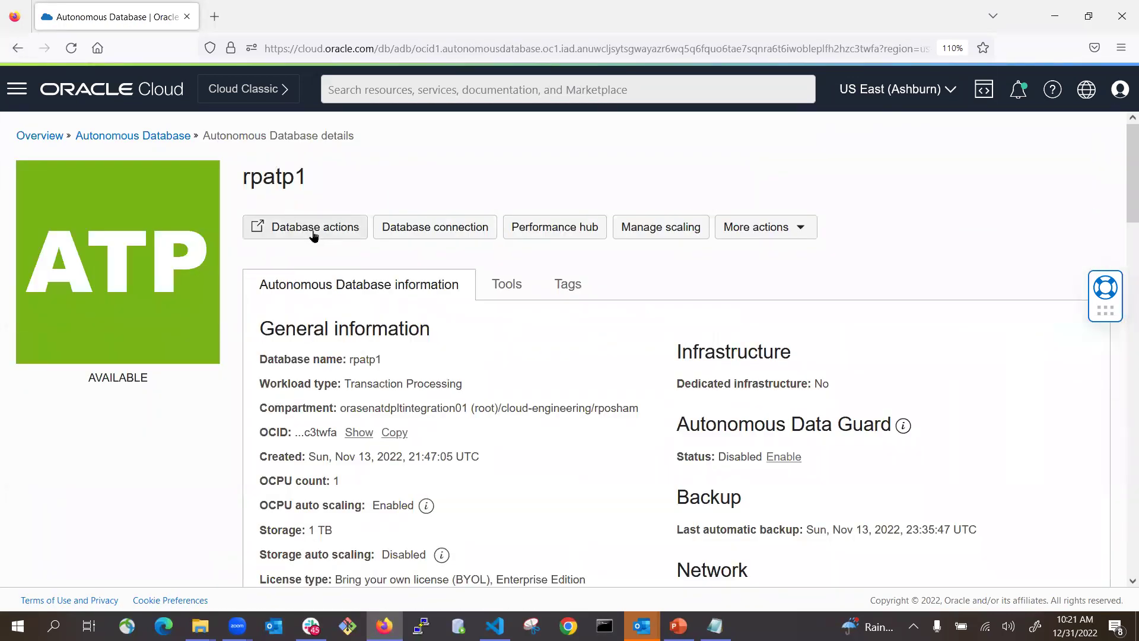
{"action": "left_click", "coordinate": [315, 232]}
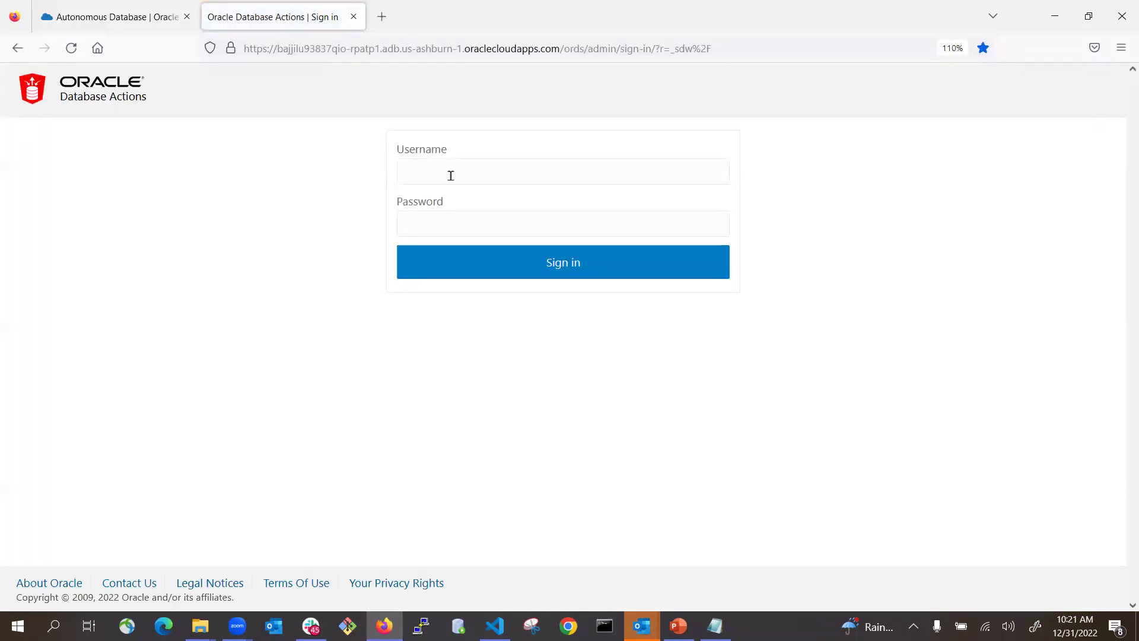
- Sign in with the saved ADMIN login and reach the Launchpad
{"action": "left_click", "coordinate": [451, 174]}
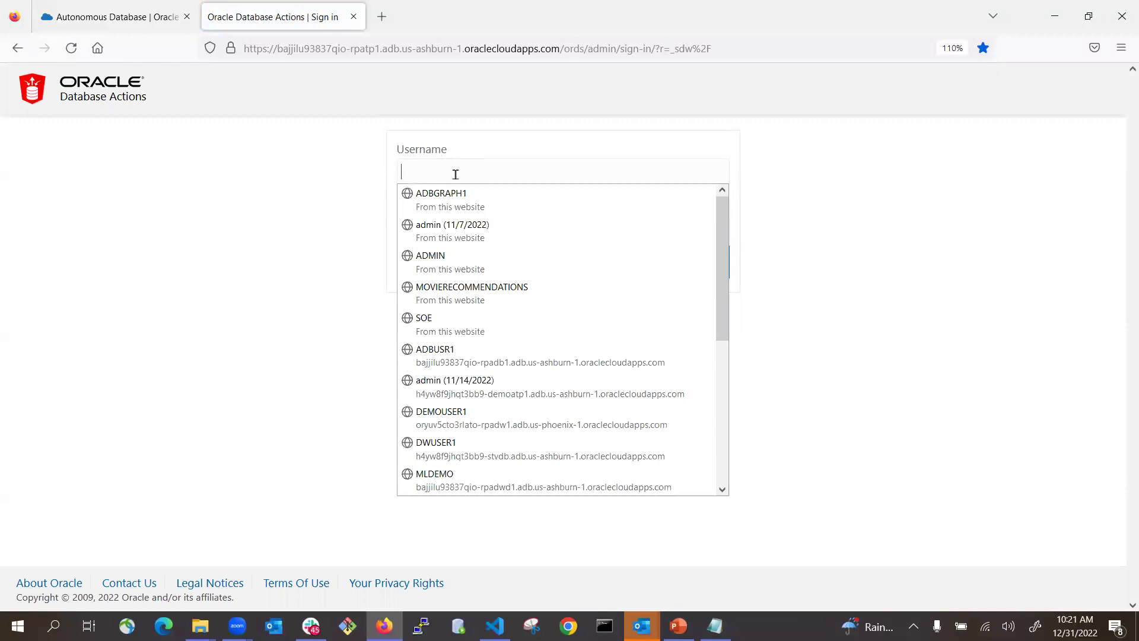
{"action": "left_click", "coordinate": [446, 259]}
{"action": "left_click", "coordinate": [565, 274]}
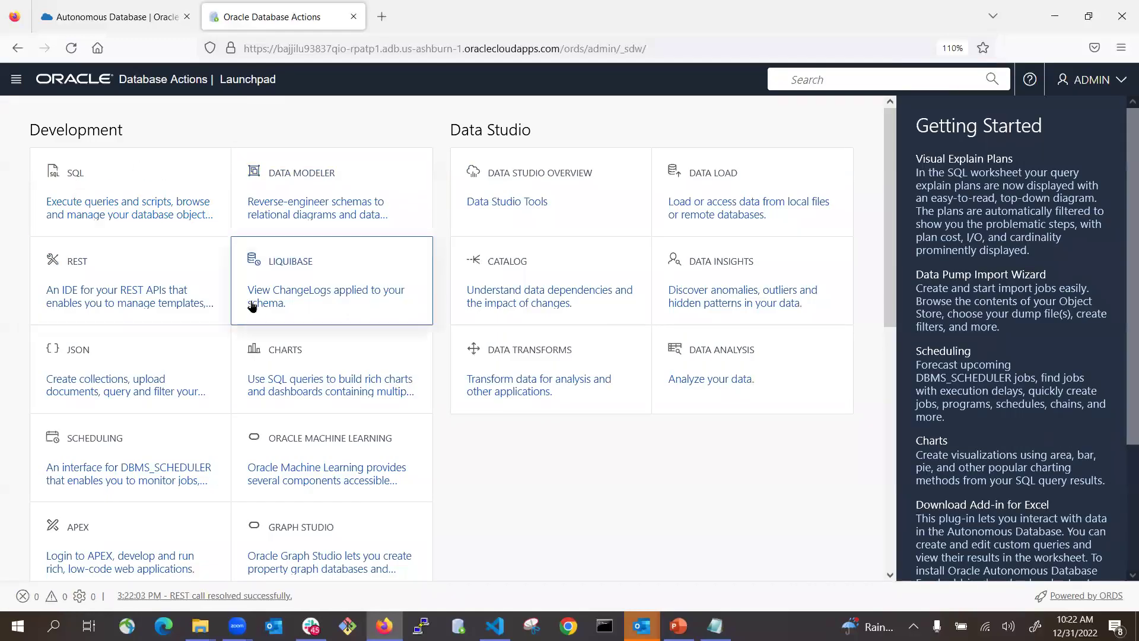
{"action": "scroll", "coordinate": [251, 306], "scroll_direction": "down", "scroll_amount": 2}
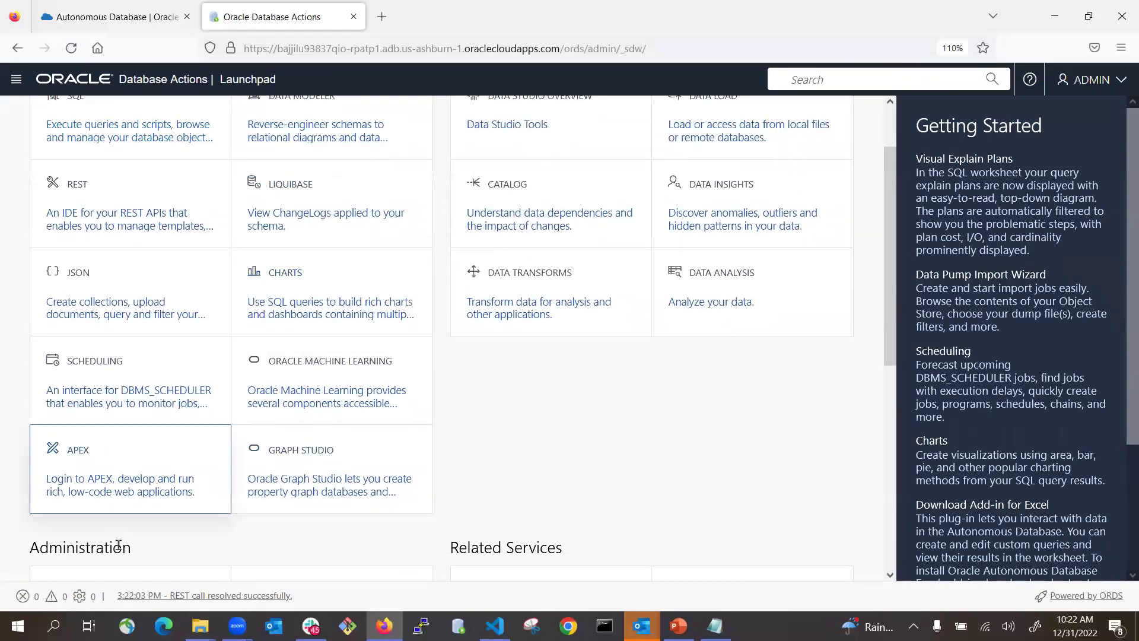
{"action": "scroll", "coordinate": [178, 534], "scroll_direction": "down", "scroll_amount": 2}
- Start a new database user named MOVIESALES and enter its password twice
{"action": "left_click", "coordinate": [101, 511]}
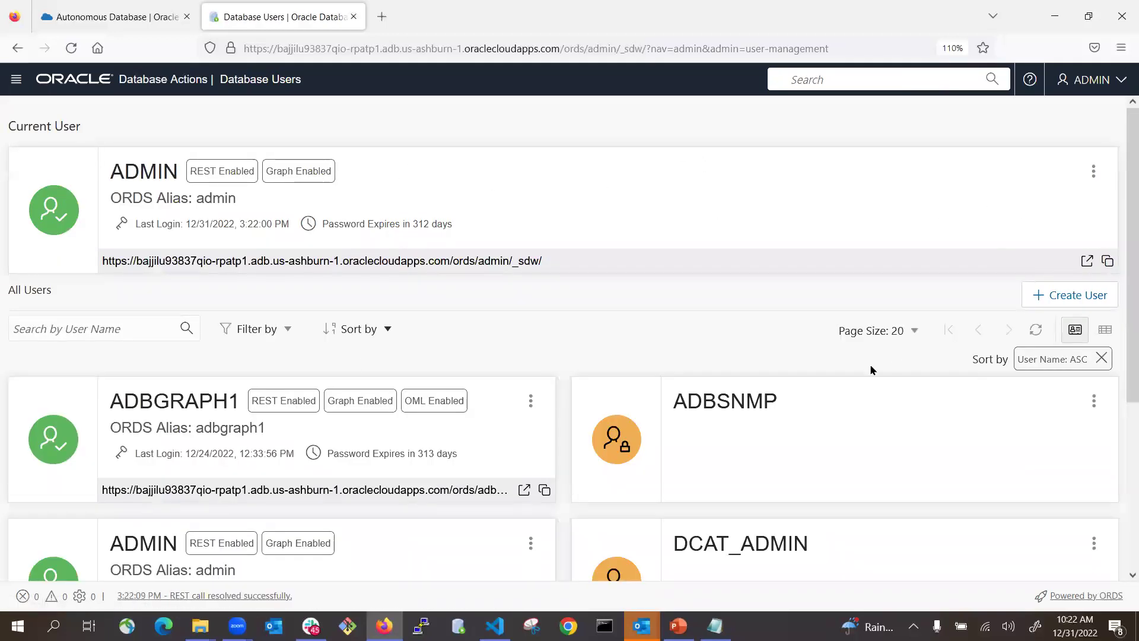
{"action": "scroll", "coordinate": [1043, 234], "scroll_direction": "down", "scroll_amount": 2}
{"action": "left_click", "coordinate": [1065, 224]}
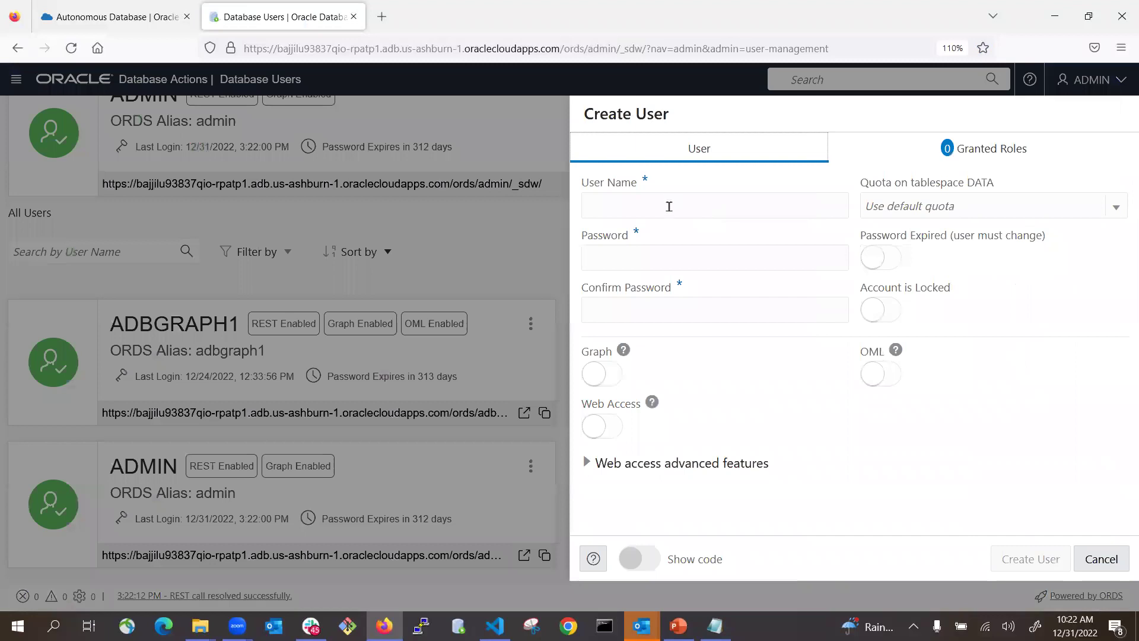
{"action": "left_click", "coordinate": [667, 207]}
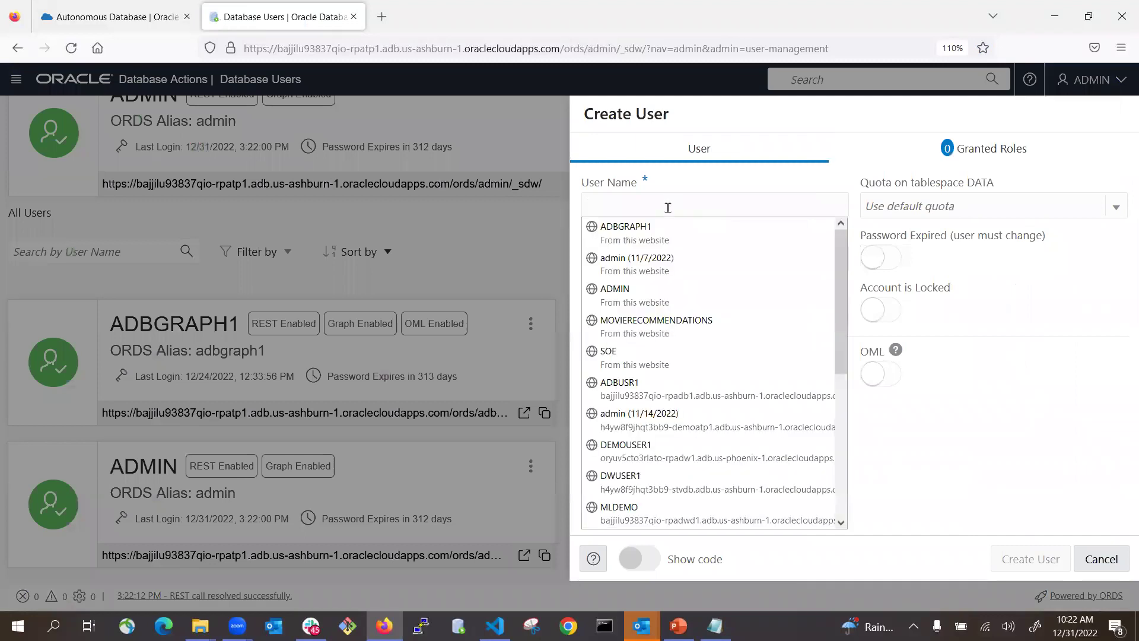
{"action": "type", "text": "MOVIESALES"}
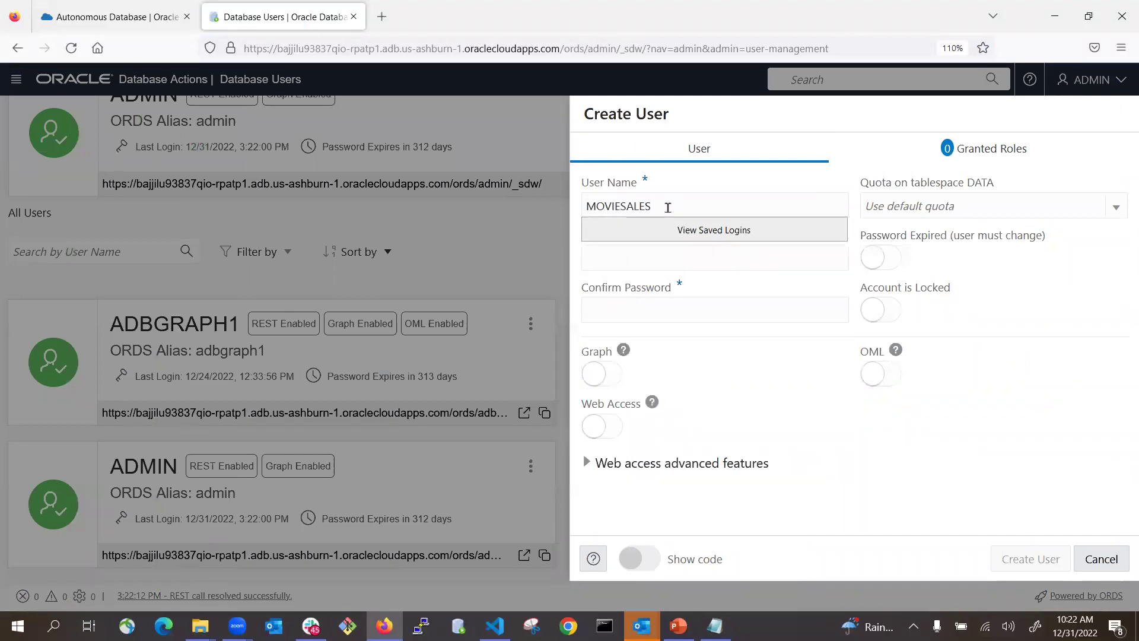
{"action": "left_click", "coordinate": [648, 261]}
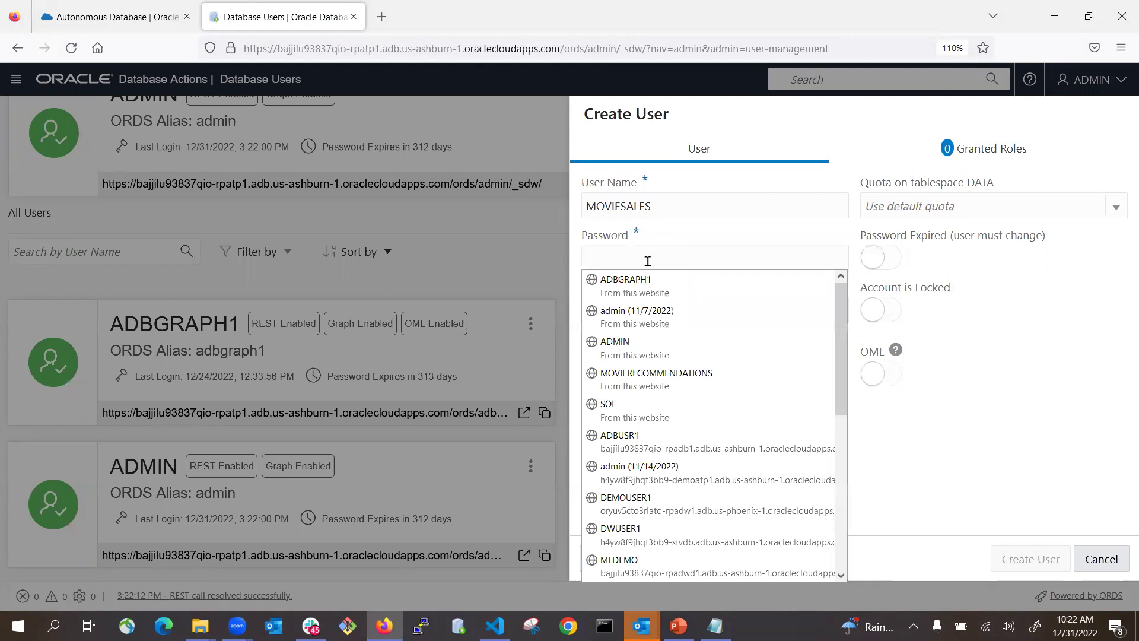
{"action": "type", "text": "W"}
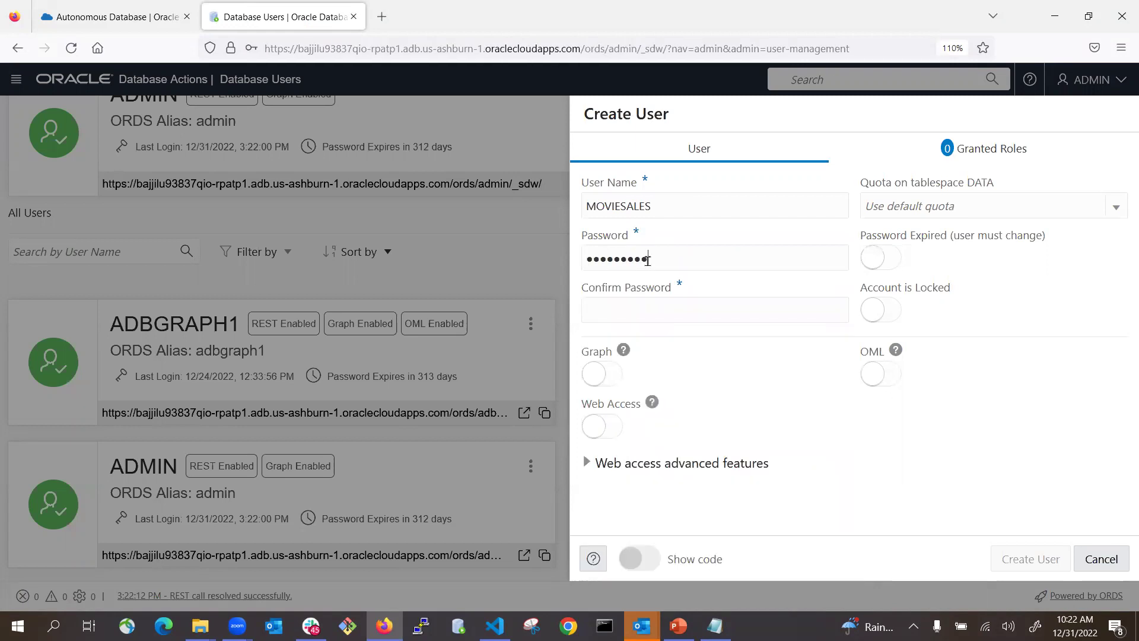
{"action": "left_click", "coordinate": [658, 310]}
{"action": "type", "text": "W#"}
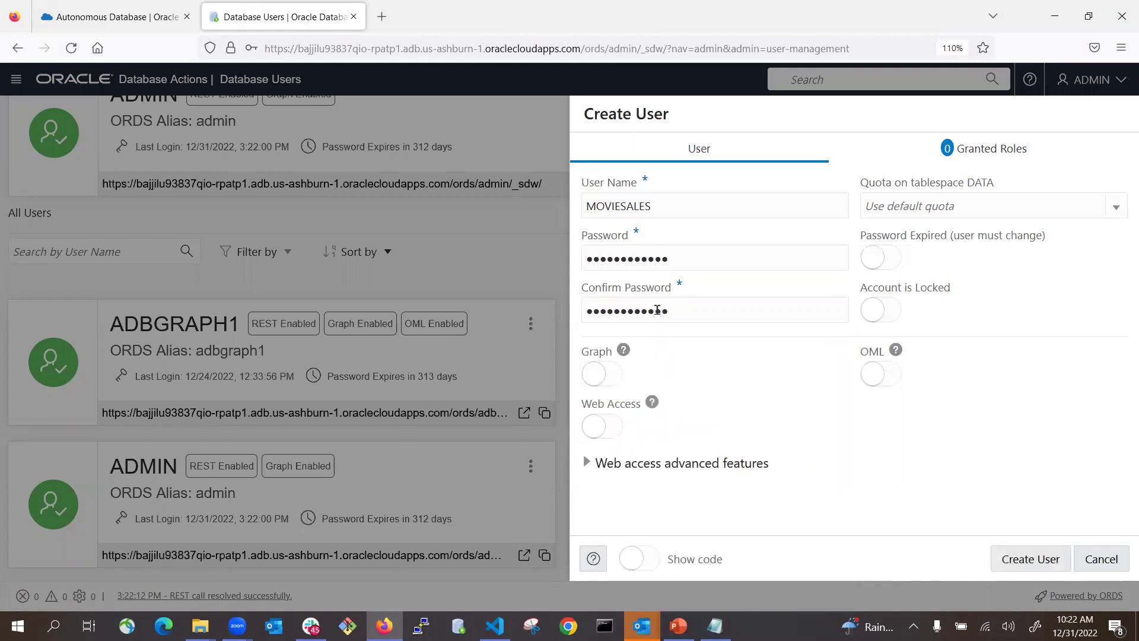
- Enable Web Access and OML, set an UNLIMITED quota on DATA, and create the user
{"action": "left_click", "coordinate": [612, 426]}
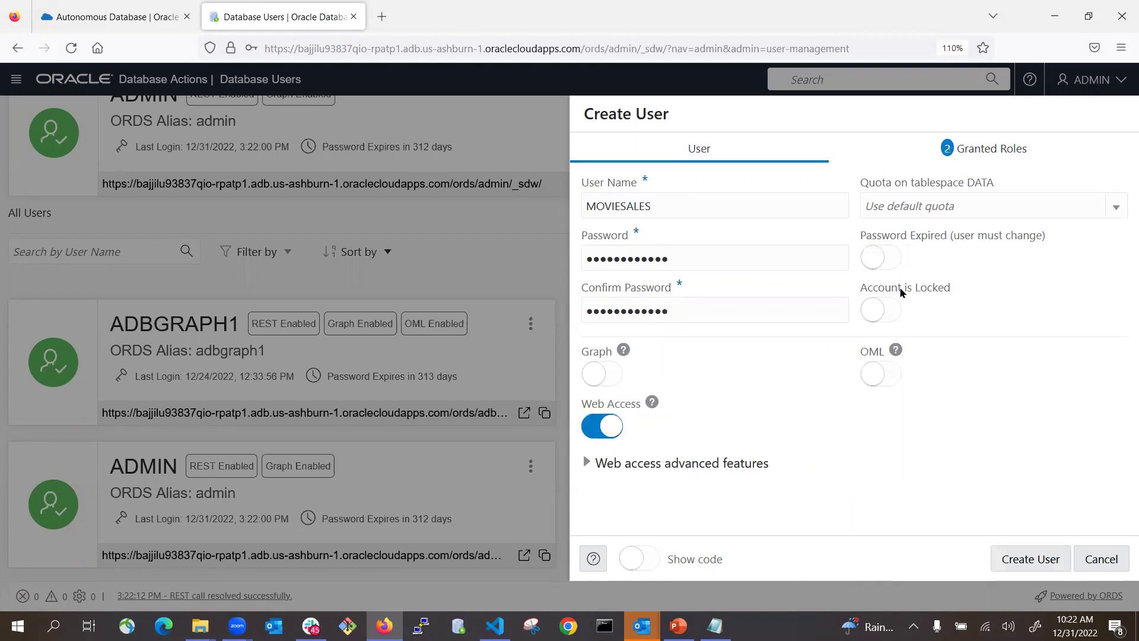
{"action": "left_click", "coordinate": [965, 205]}
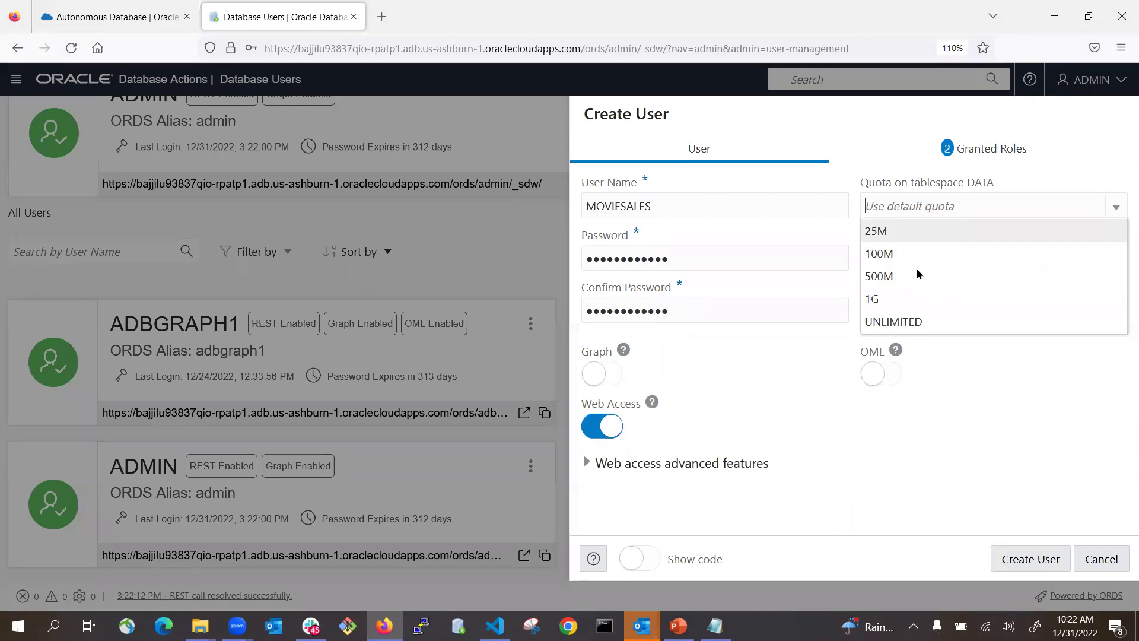
{"action": "left_click", "coordinate": [910, 320]}
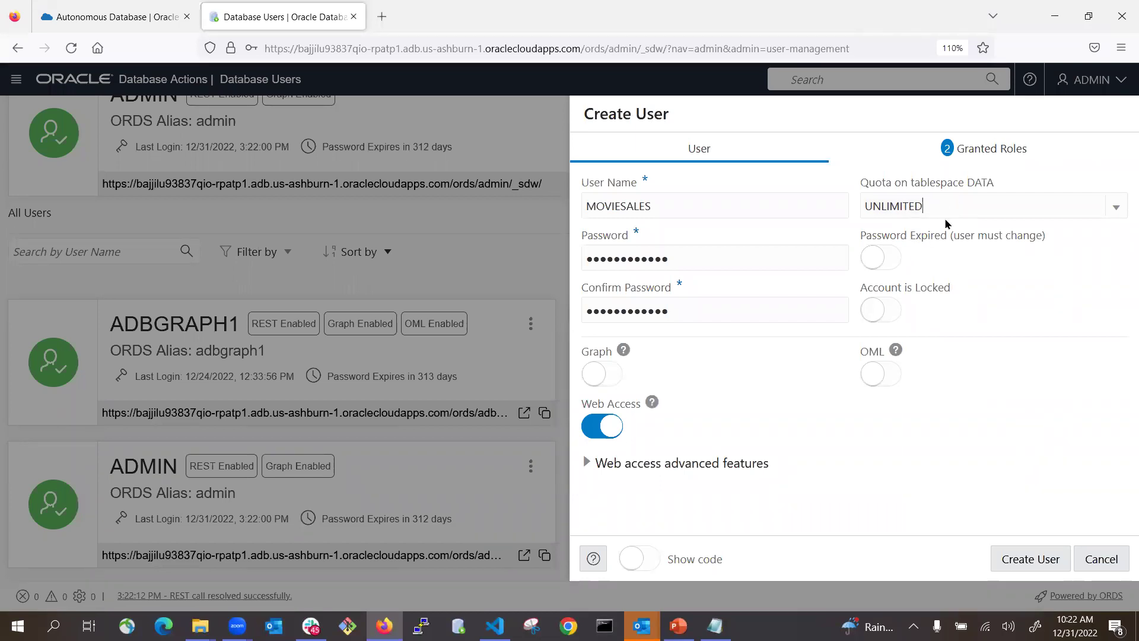
{"action": "left_click", "coordinate": [958, 211]}
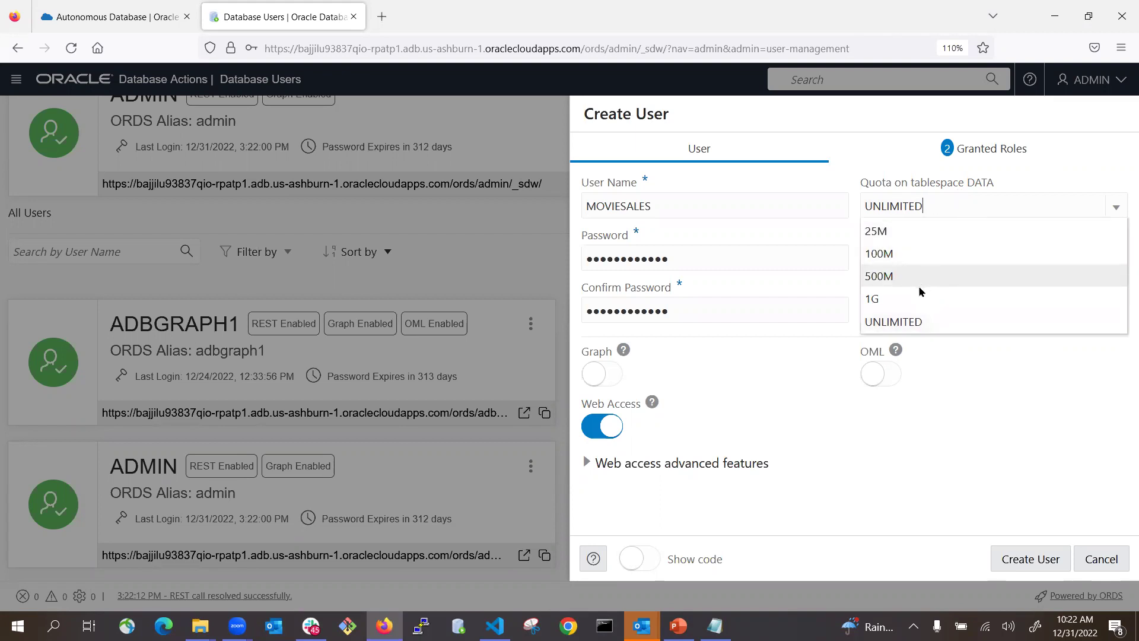
{"action": "left_click", "coordinate": [935, 208]}
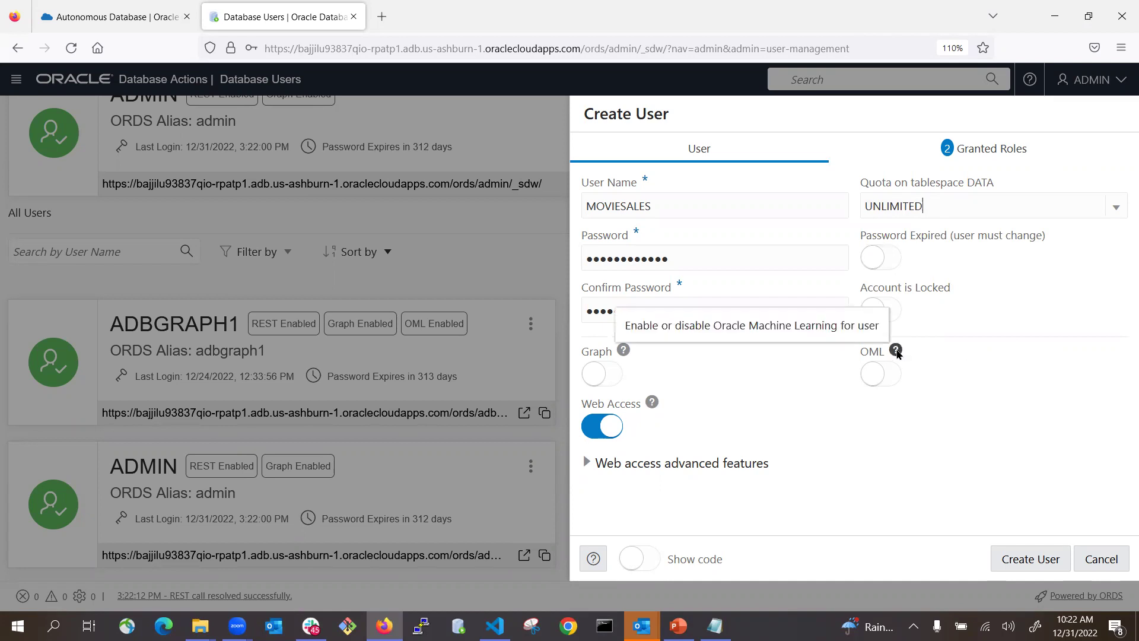
{"action": "left_click", "coordinate": [888, 379]}
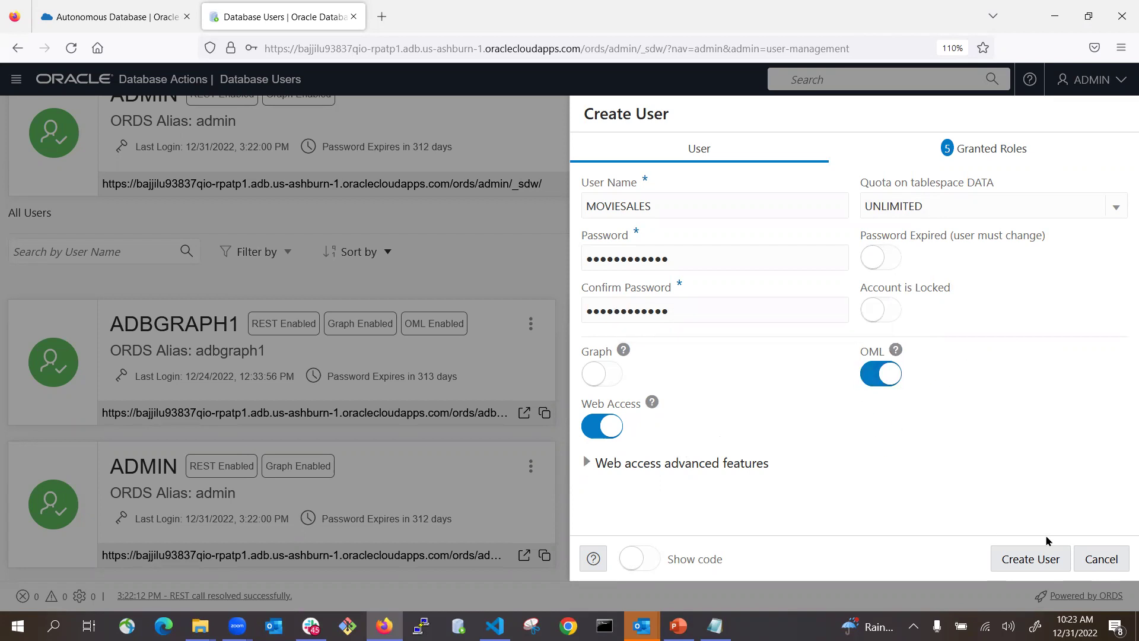
{"action": "left_click", "coordinate": [1037, 559]}
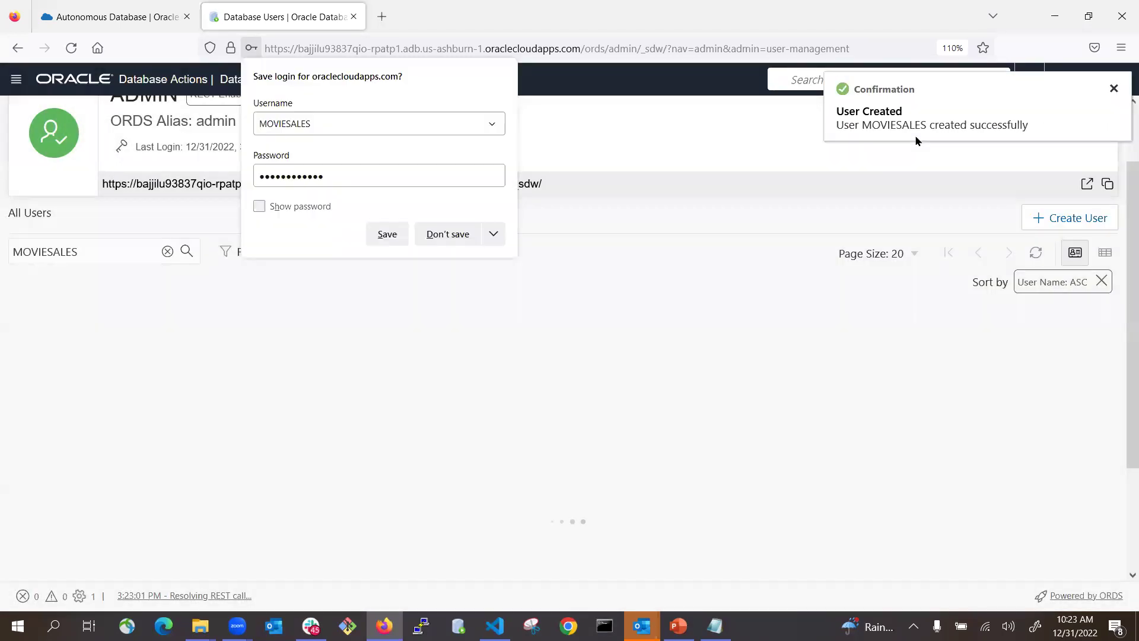
- Save the new login, sign out of ADMIN, and sign back in as MOVIESALES
{"action": "left_click", "coordinate": [385, 240]}
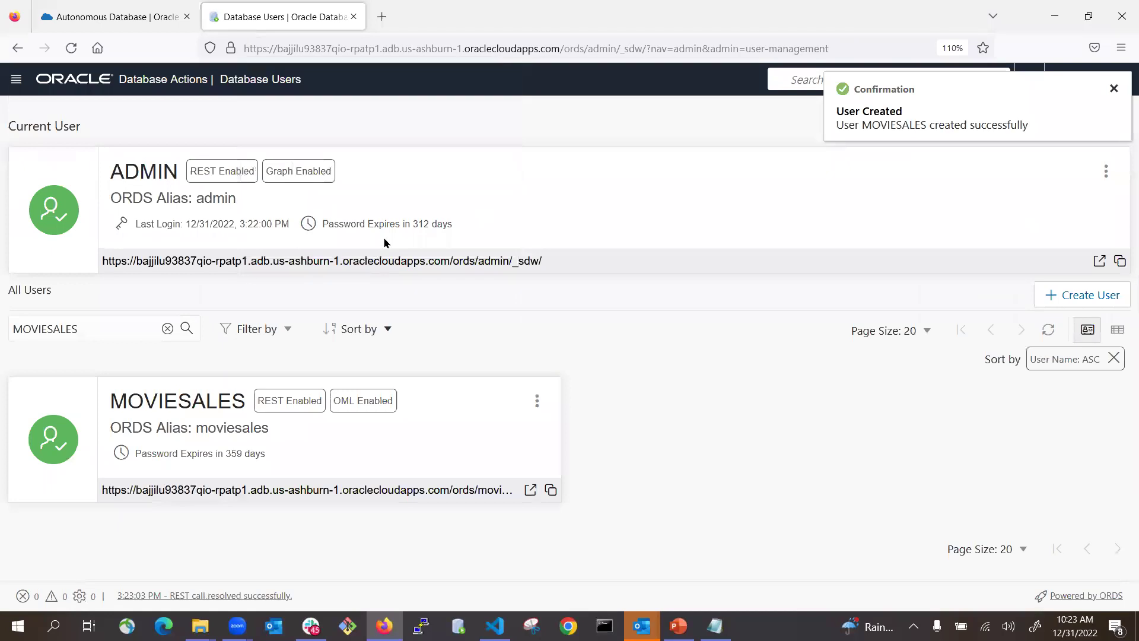
{"action": "left_click", "coordinate": [1114, 88]}
{"action": "left_click", "coordinate": [1100, 83]}
{"action": "left_click", "coordinate": [1068, 201]}
{"action": "left_click", "coordinate": [568, 205]}
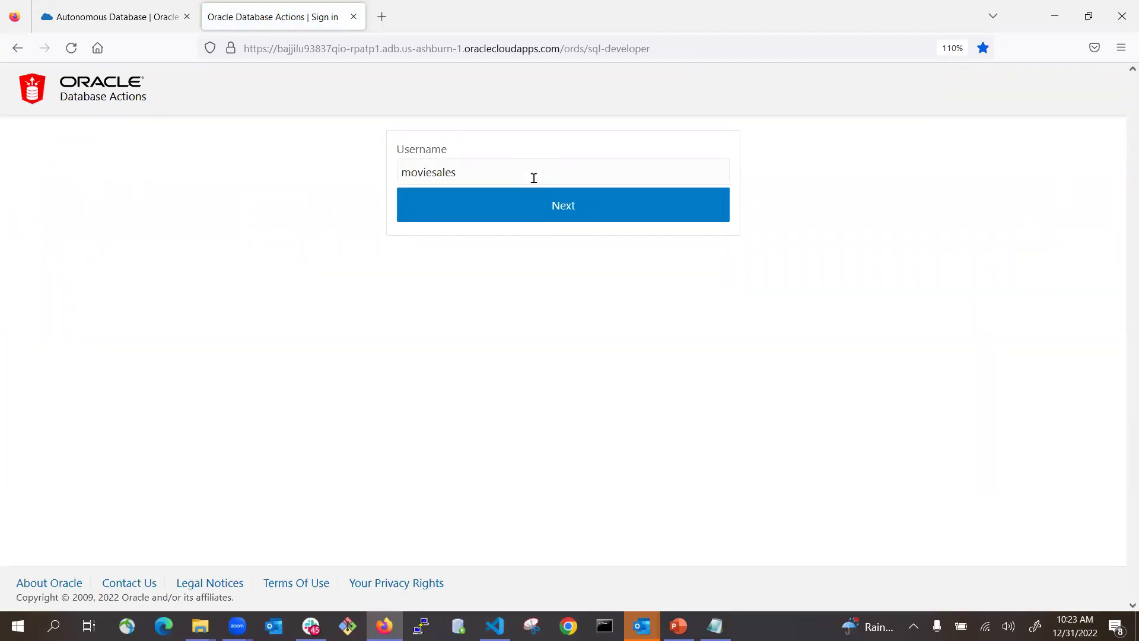
{"action": "left_click", "coordinate": [569, 199]}
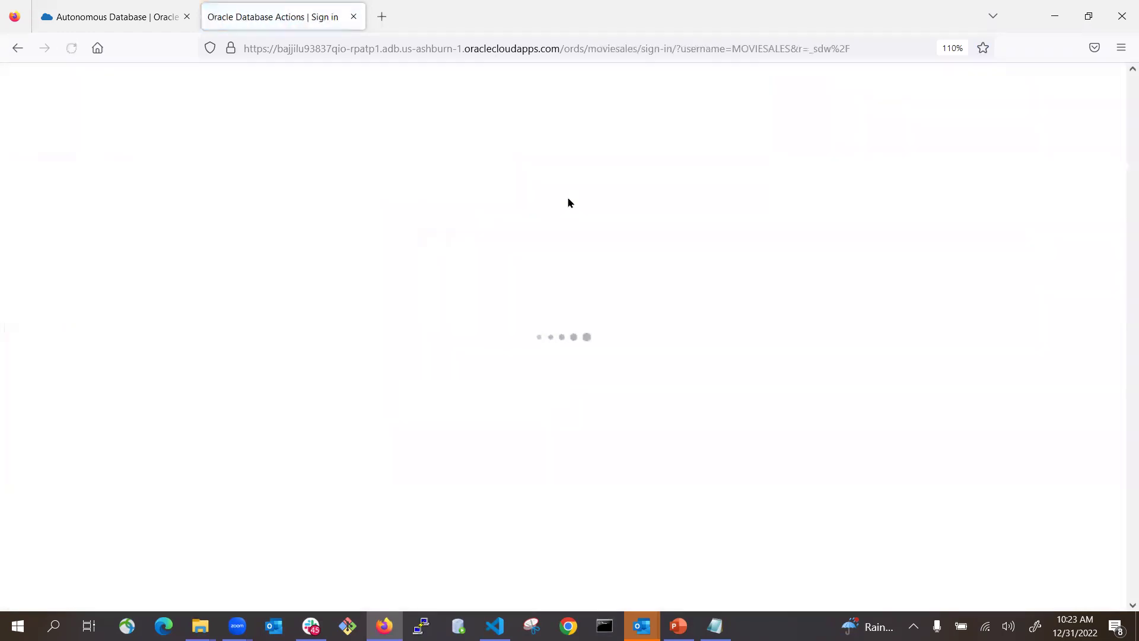
{"action": "left_click", "coordinate": [558, 264]}
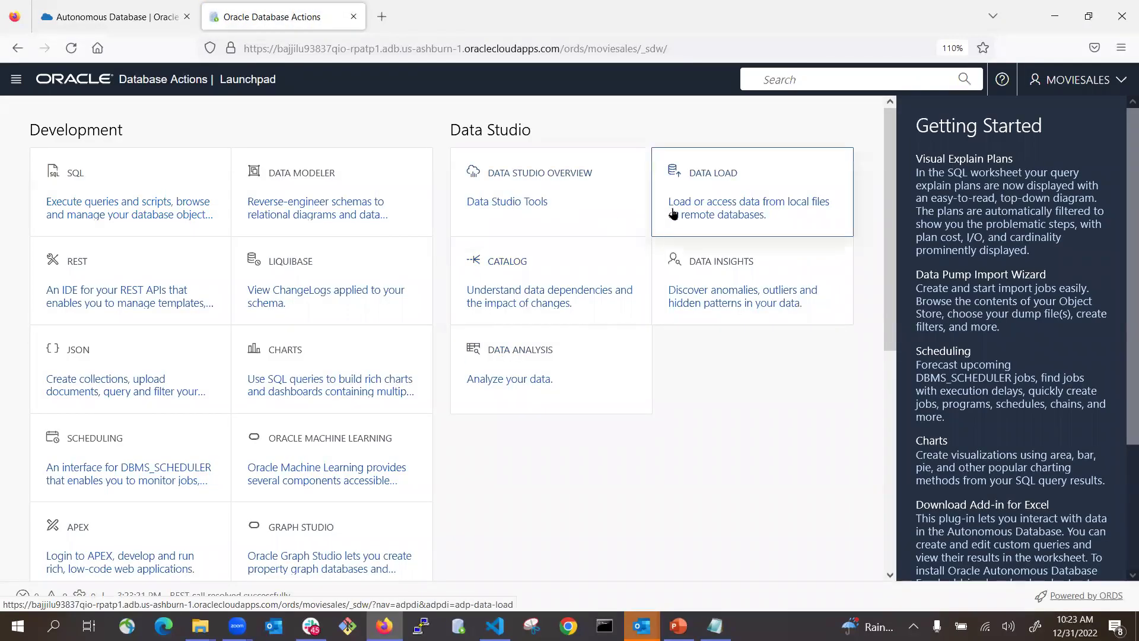
- Open Data Load's Cloud Locations and start adding a new cloud store location
{"action": "left_click", "coordinate": [702, 207]}
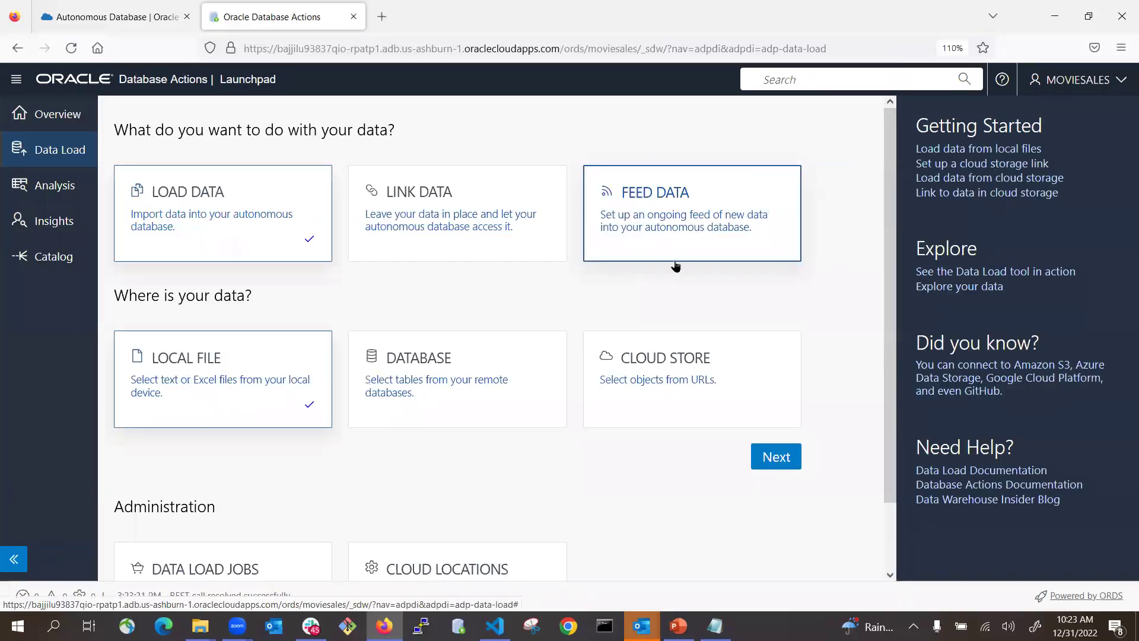
{"action": "scroll", "coordinate": [682, 255], "scroll_direction": "down", "scroll_amount": 2}
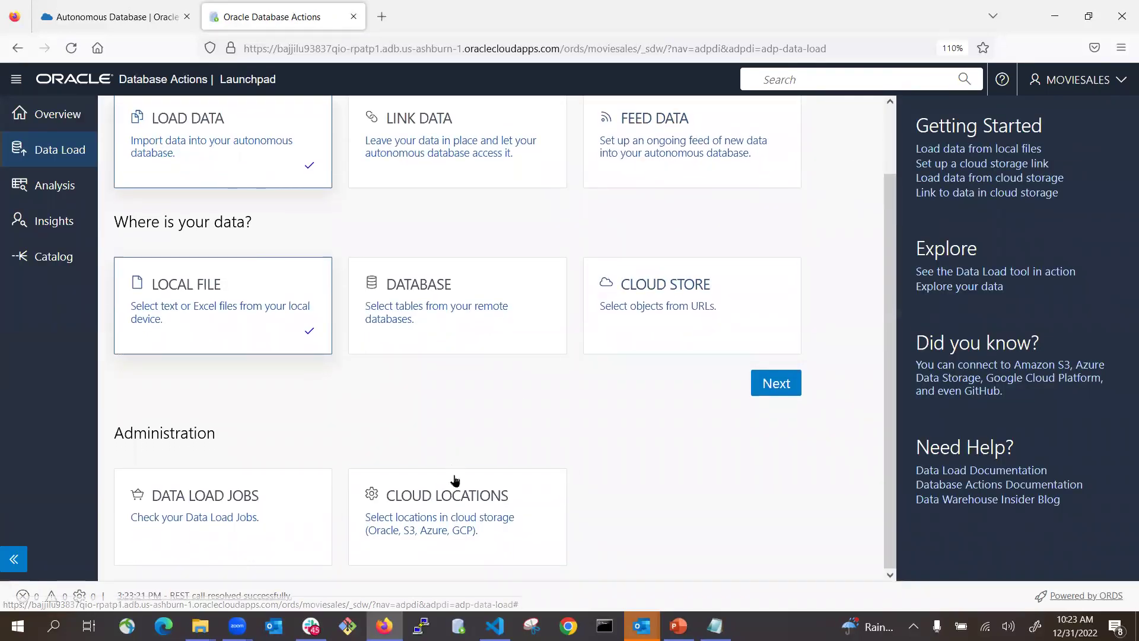
{"action": "left_click", "coordinate": [437, 507]}
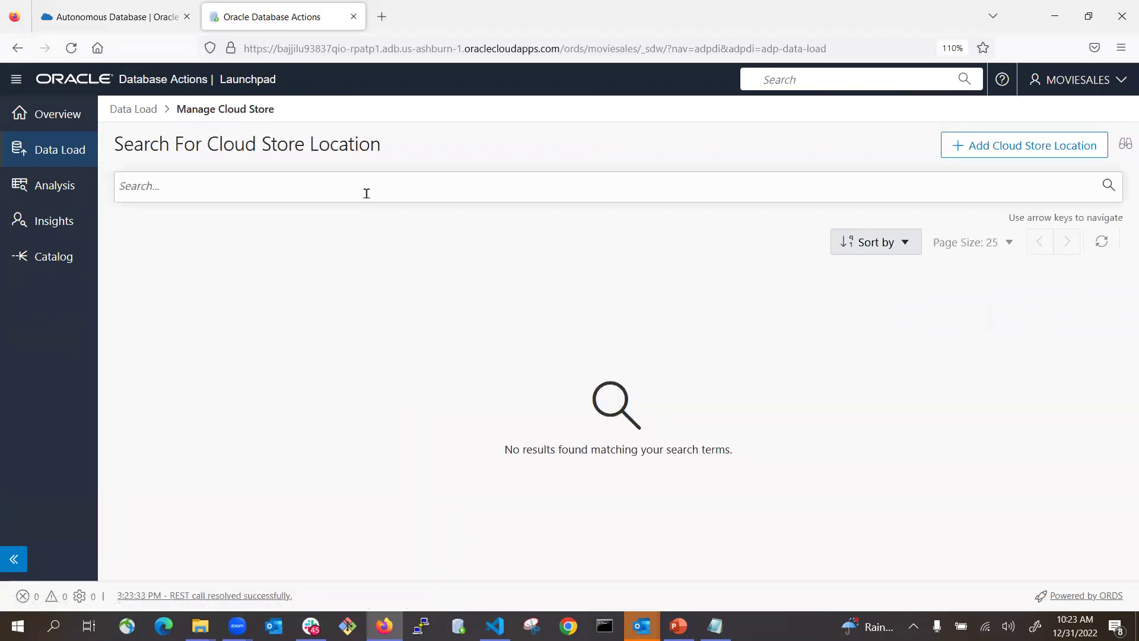
{"action": "left_click", "coordinate": [992, 149]}
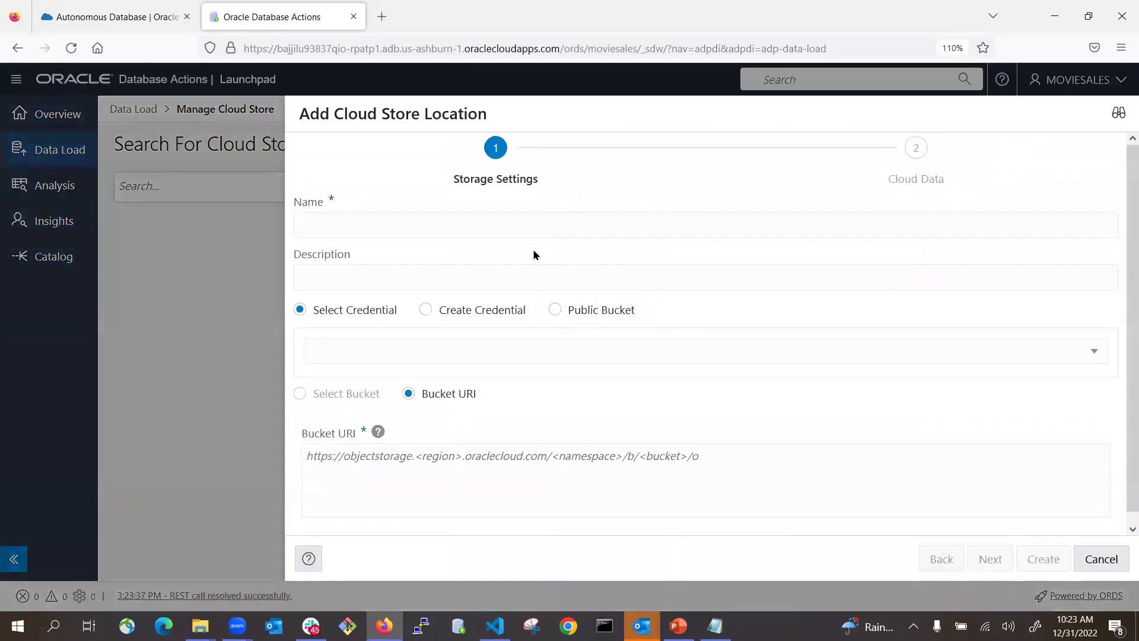
- Name and describe the location 'movies and ratings', mark it a public bucket, then go to PowerPoint
{"action": "type", "text": "mo"}
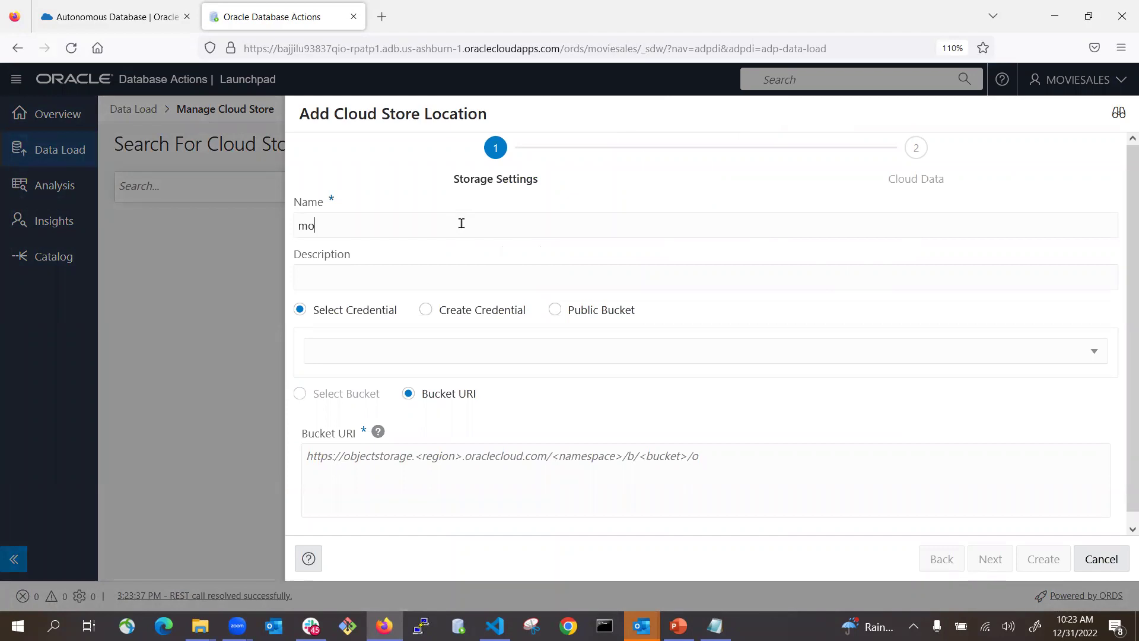
{"action": "type", "text": "vies and ratings"}
{"action": "left_click_drag", "start_coordinate": [394, 224], "coordinate": [237, 215]}
{"action": "key", "text": "ctrl+c"}
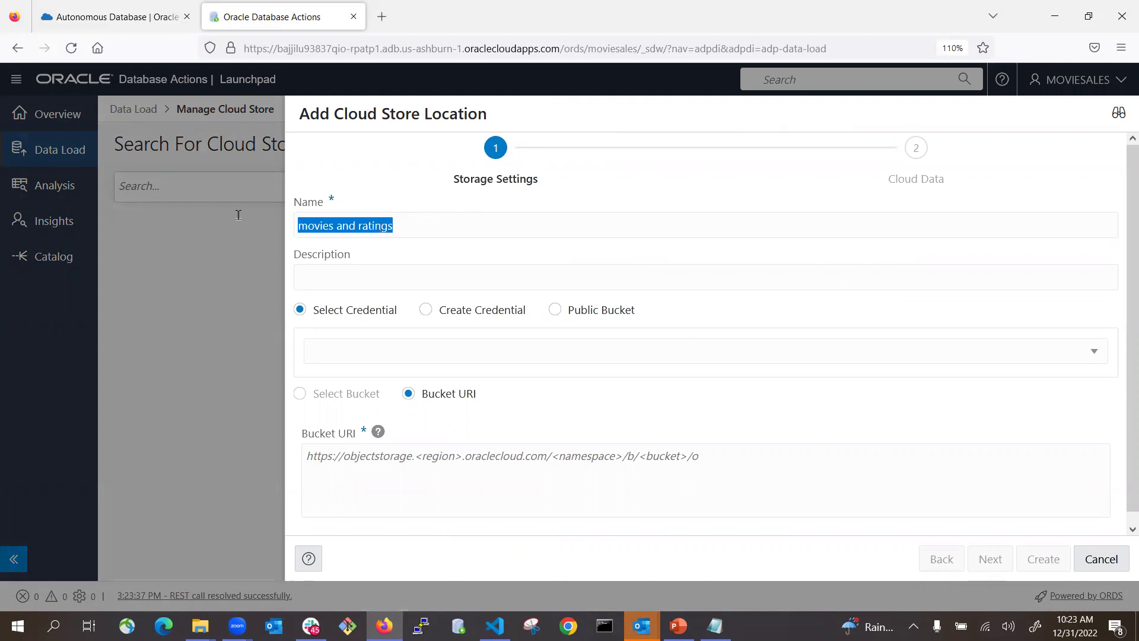
{"action": "left_click", "coordinate": [376, 271]}
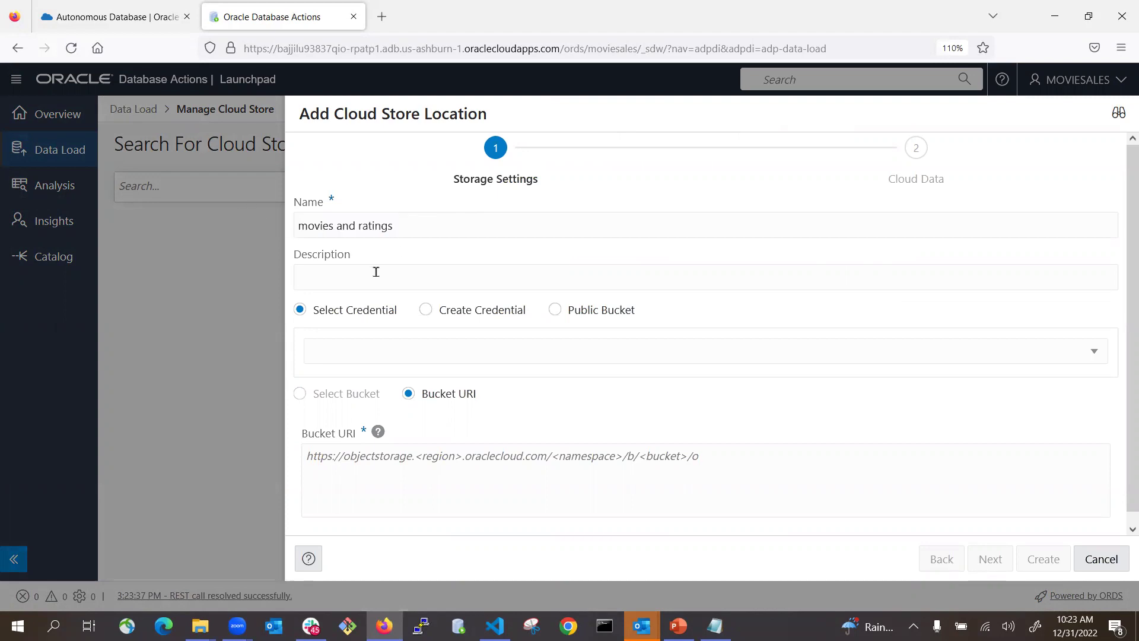
{"action": "key", "text": "ctrl+v"}
{"action": "left_click", "coordinate": [555, 310]}
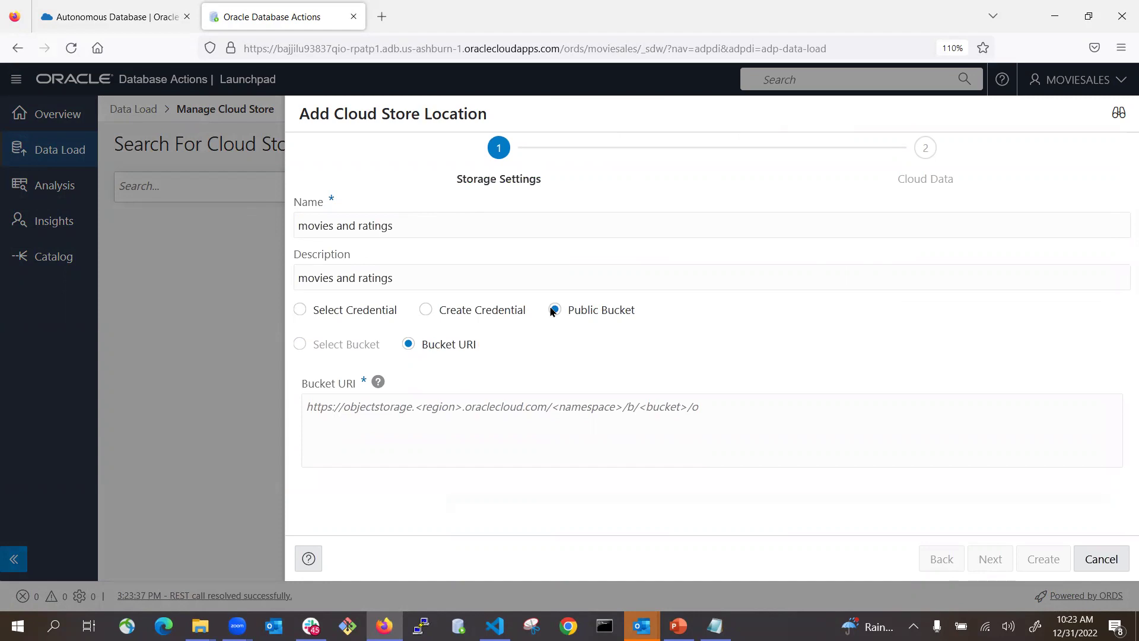
{"action": "left_click", "coordinate": [678, 625]}
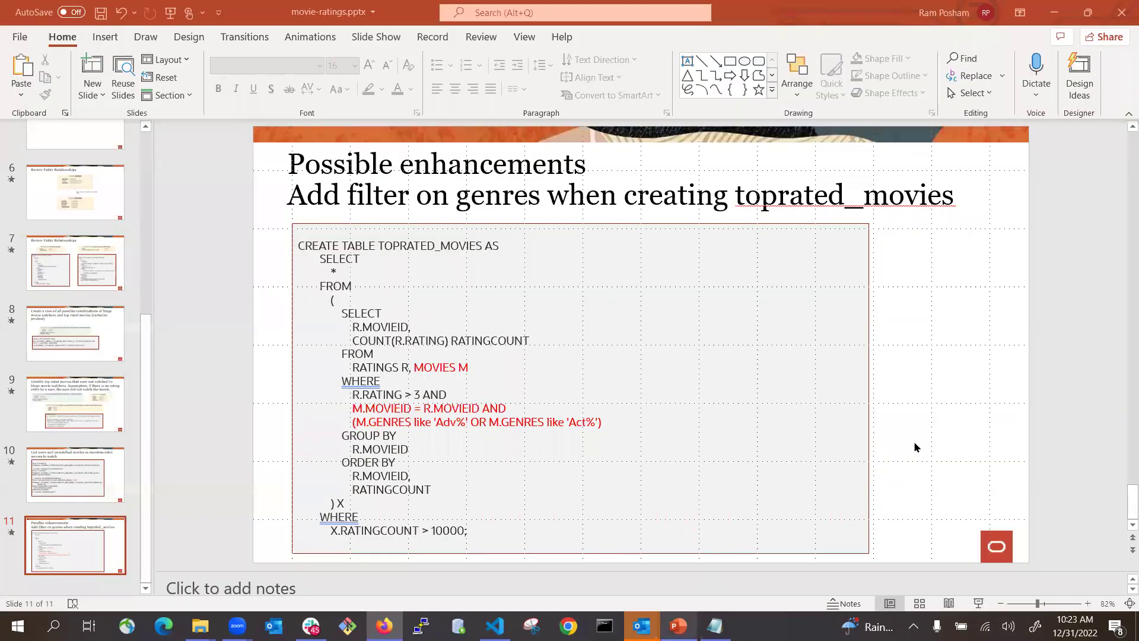
- Open slide 5's object-storage folder link to confirm it lists movies.csv and ratings.csv
{"action": "scroll", "coordinate": [916, 446], "scroll_direction": "up", "scroll_amount": 1}
{"action": "scroll", "coordinate": [914, 444], "scroll_direction": "up", "scroll_amount": 9}
{"action": "scroll", "coordinate": [914, 451], "scroll_direction": "down", "scroll_amount": 3}
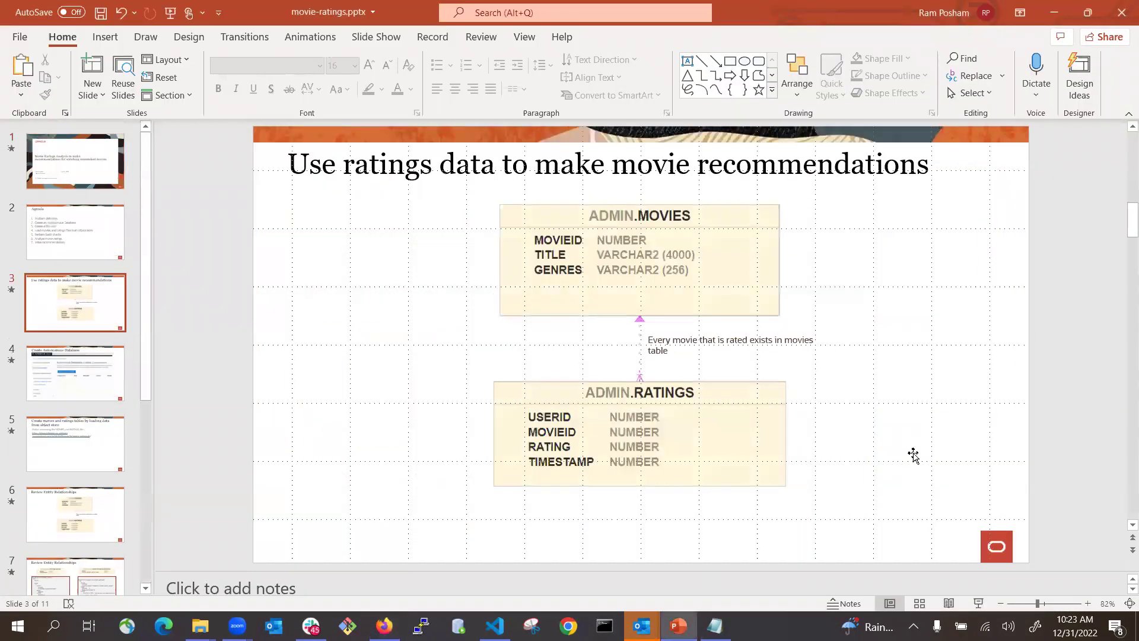
{"action": "scroll", "coordinate": [914, 454], "scroll_direction": "down", "scroll_amount": 1}
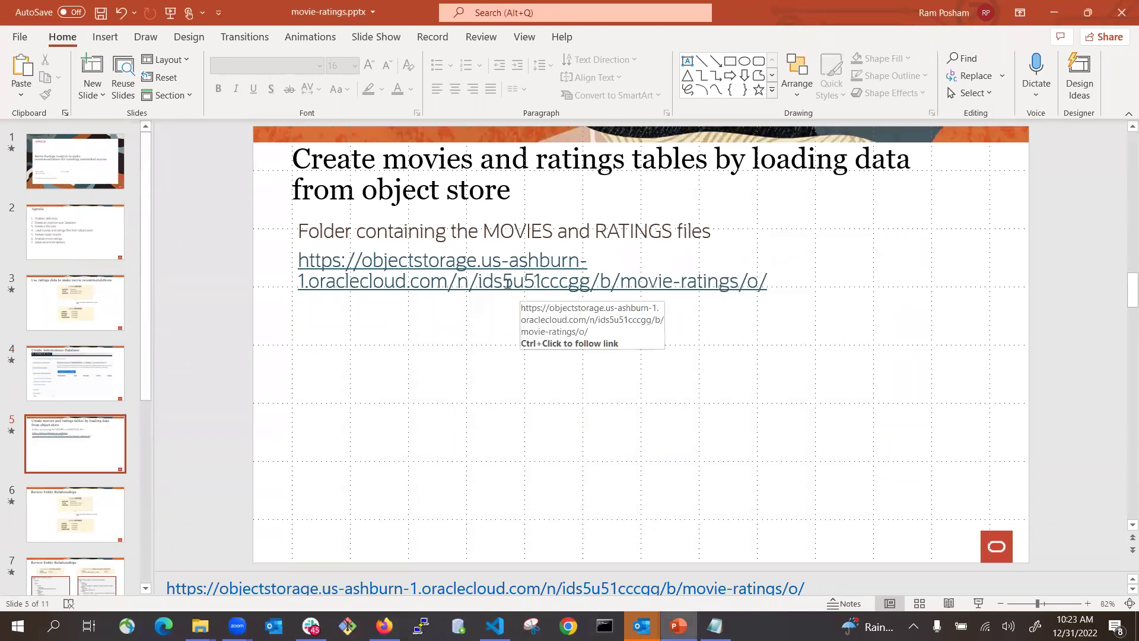
{"action": "left_click", "coordinate": [300, 266]}
{"action": "right_click", "coordinate": [320, 270]}
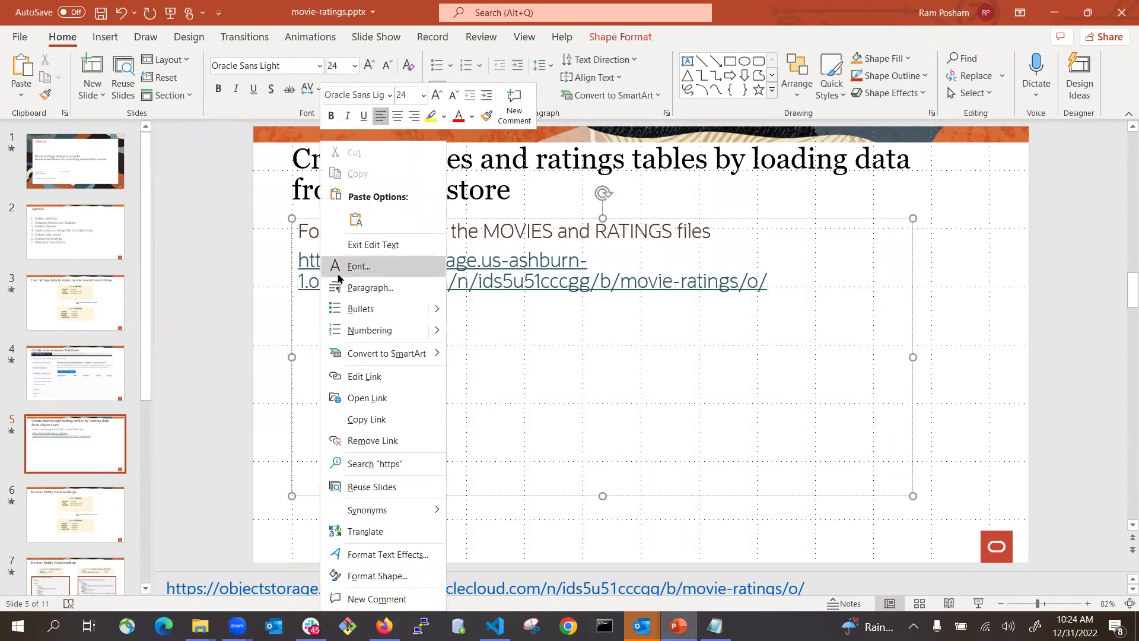
{"action": "left_click", "coordinate": [374, 399]}
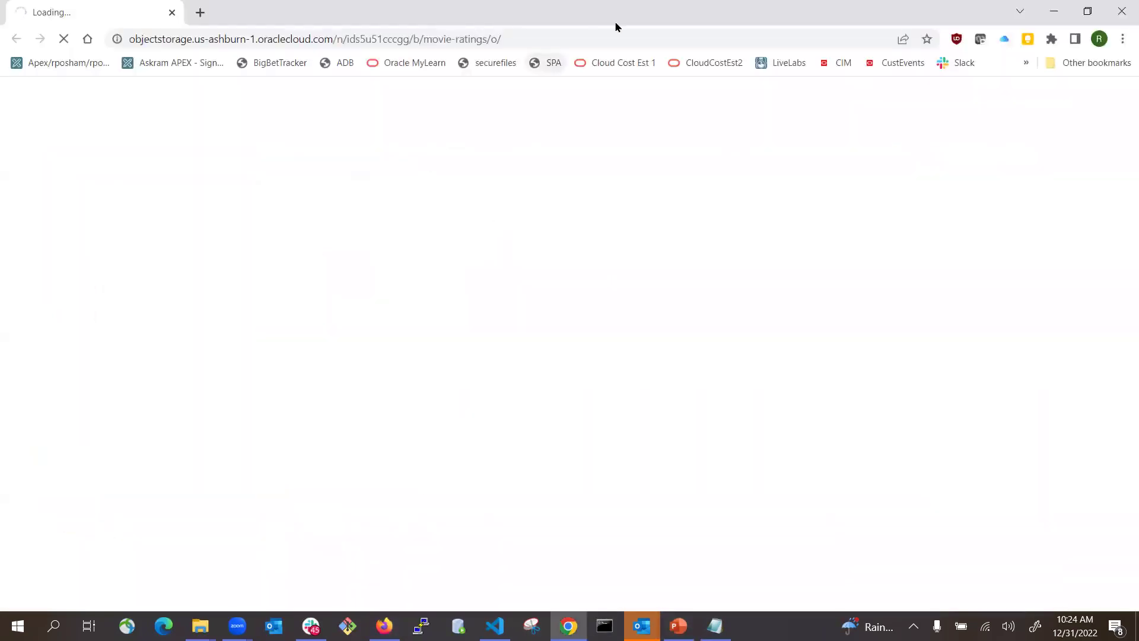
- Copy the folder link address and return to the cloud store location form
{"action": "left_click", "coordinate": [1052, 10]}
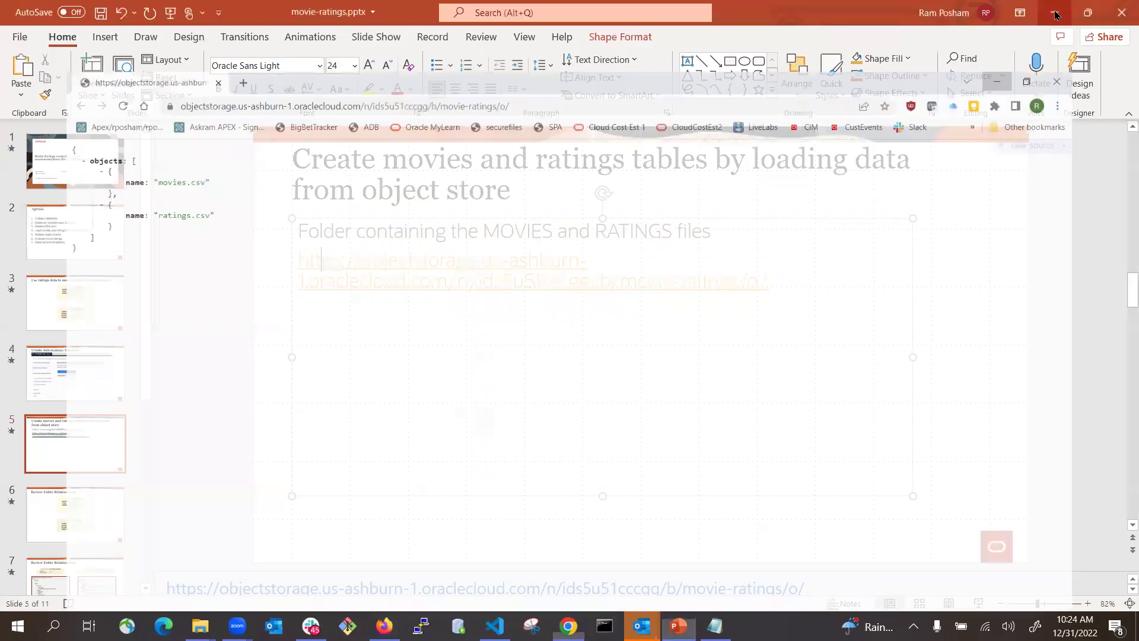
{"action": "right_click", "coordinate": [518, 268]}
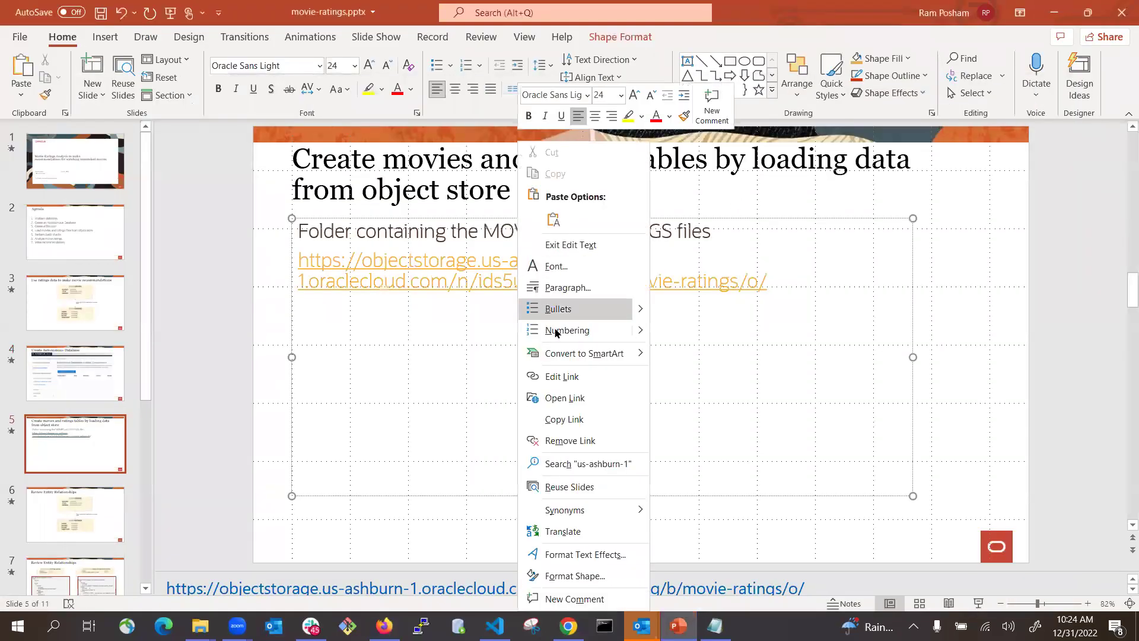
{"action": "left_click", "coordinate": [564, 420]}
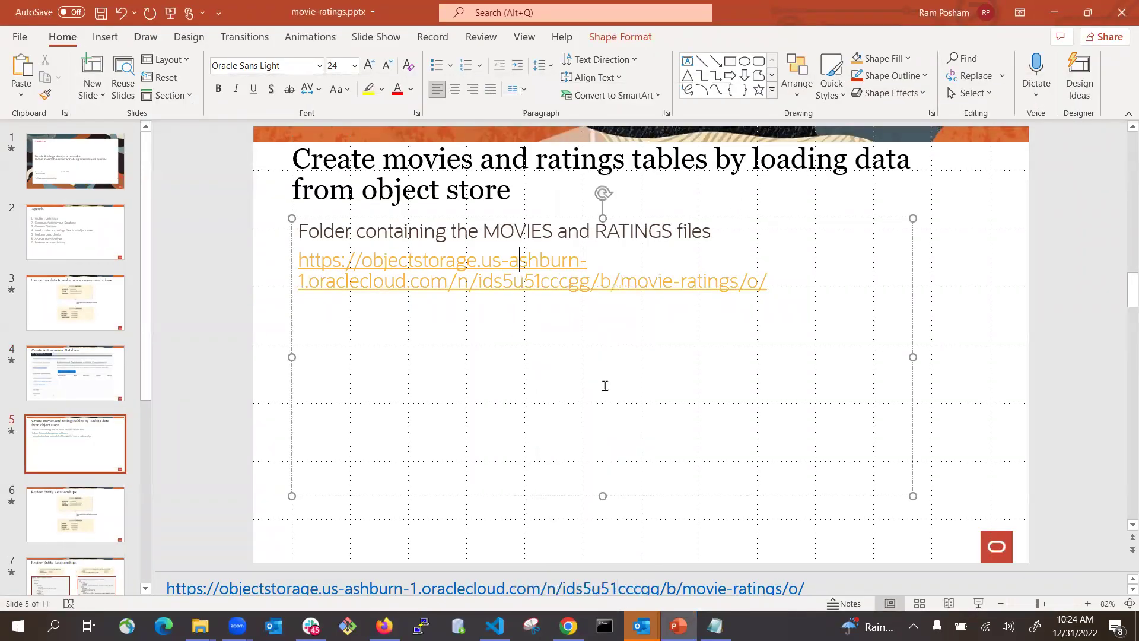
{"action": "key", "text": "alt"}
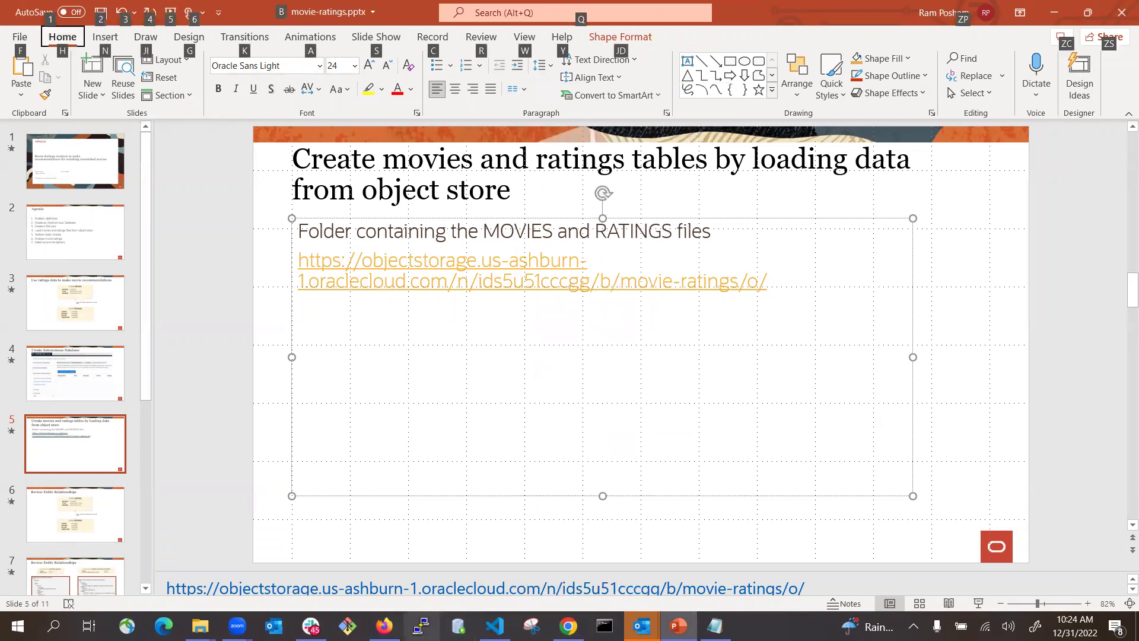
{"action": "left_click", "coordinate": [383, 626]}
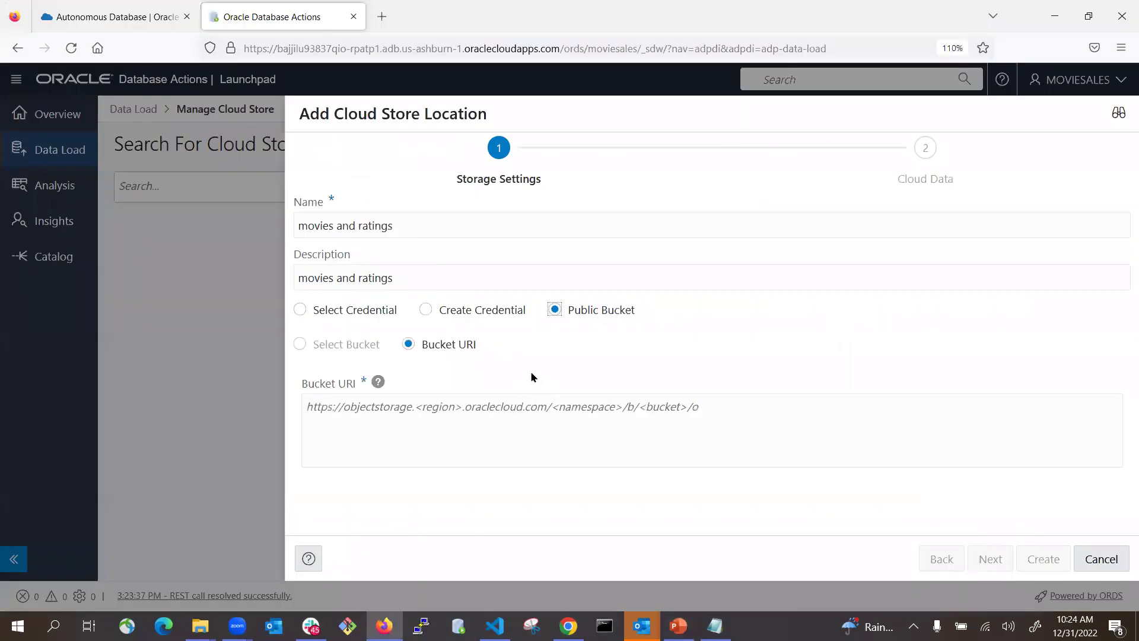
- Paste the folder link as the Bucket URI, preview its files, and create the location
{"action": "left_click", "coordinate": [502, 414]}
{"action": "key", "text": "ctrl+v"}
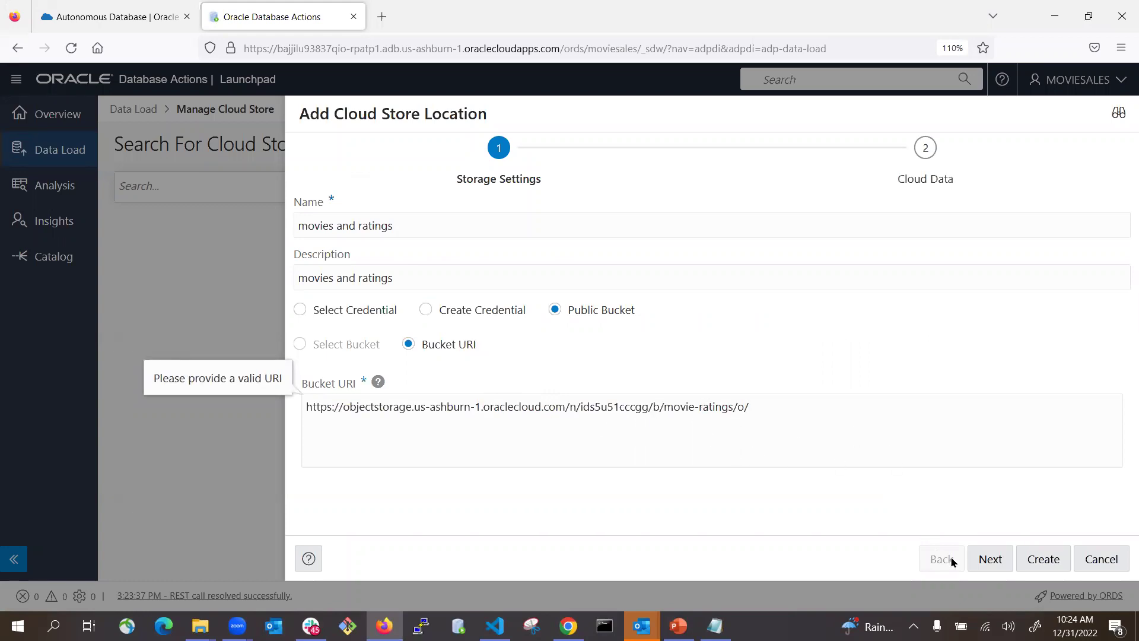
{"action": "left_click", "coordinate": [990, 560]}
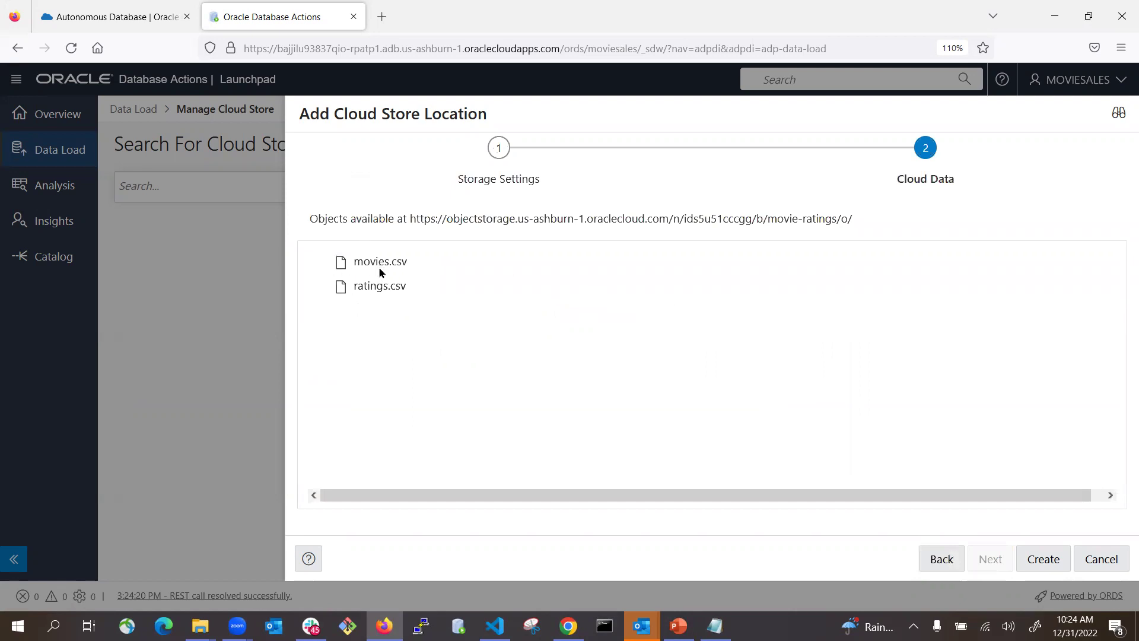
{"action": "left_click", "coordinate": [1042, 558]}
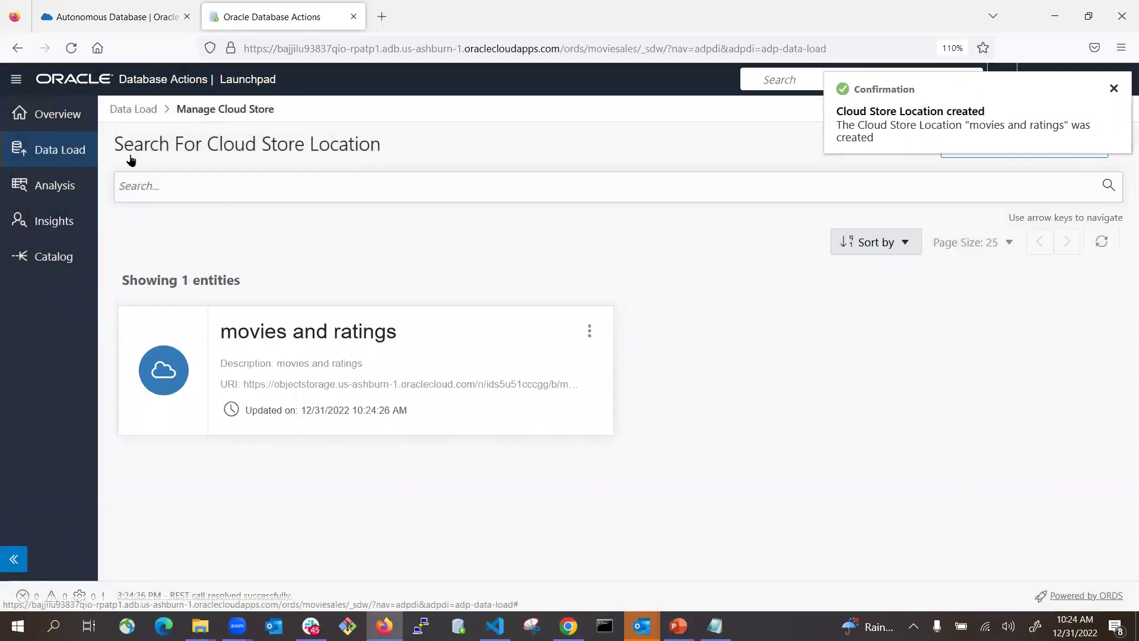
- Load cloud objects from 'movies and ratings', queuing movies.csv and ratings.csv for MOVIES and RATINGS
{"action": "left_click", "coordinate": [159, 81]}
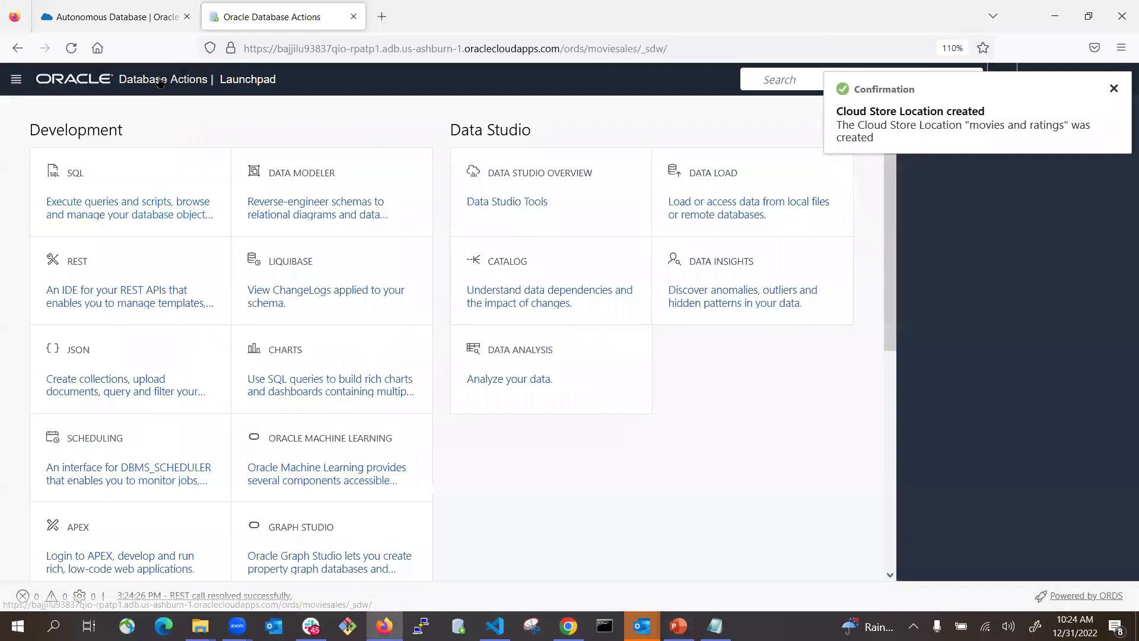
{"action": "left_click", "coordinate": [740, 193]}
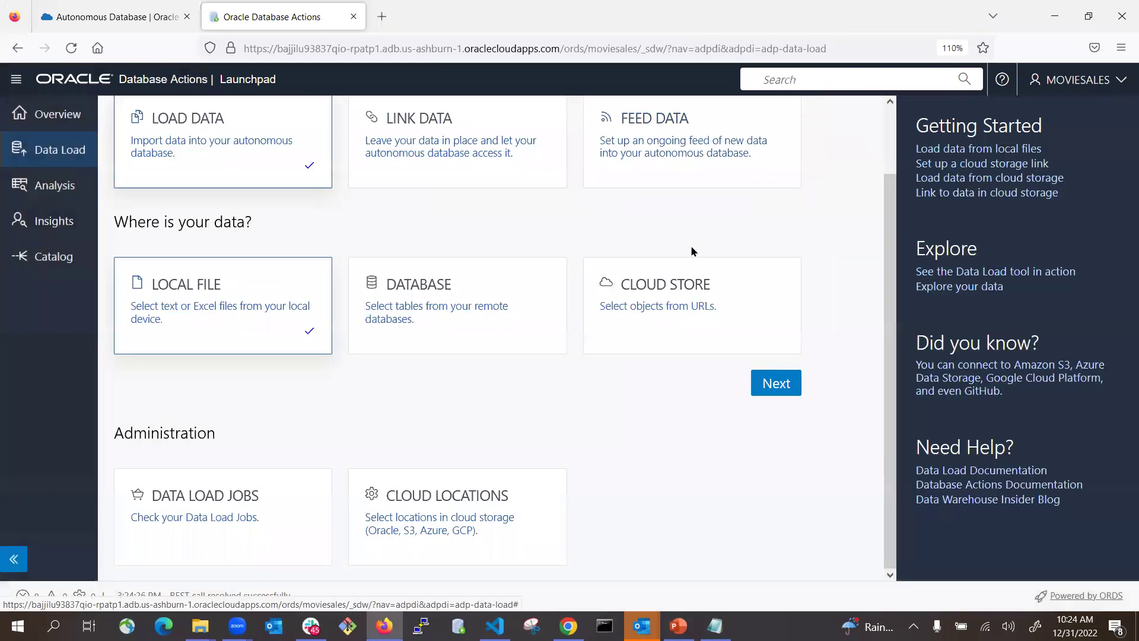
{"action": "left_click", "coordinate": [684, 287]}
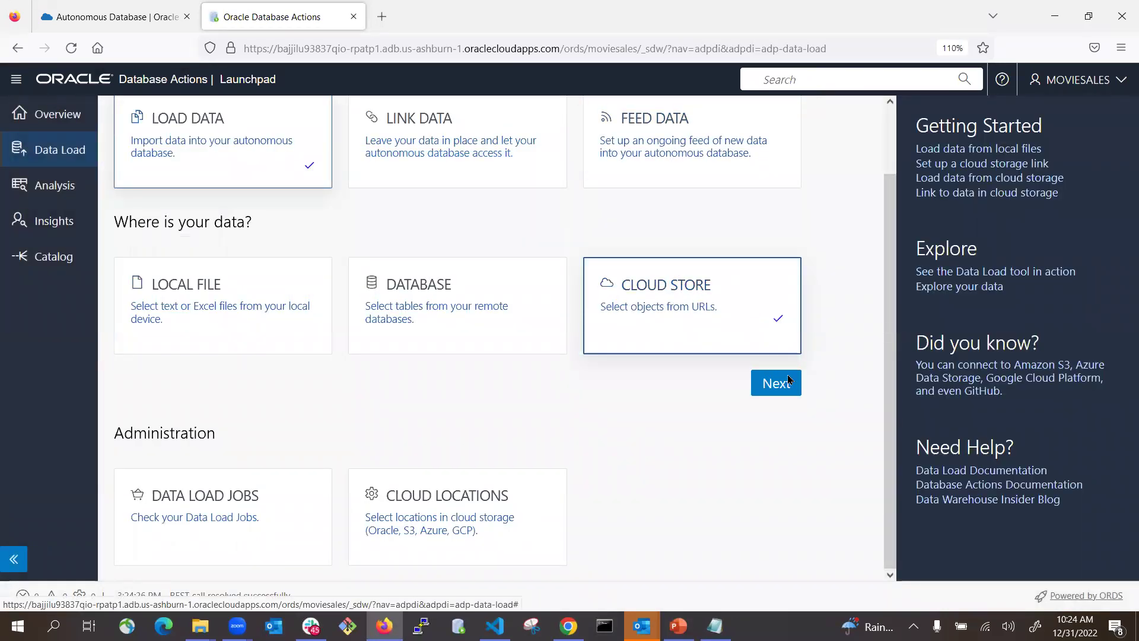
{"action": "left_click", "coordinate": [795, 392]}
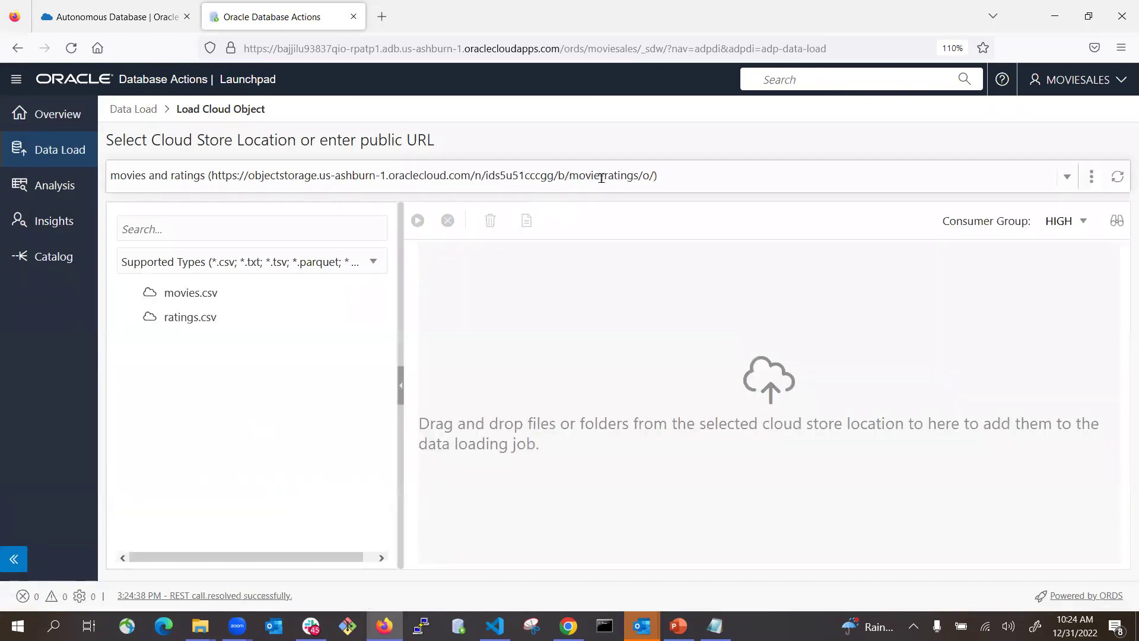
{"action": "left_click", "coordinate": [1071, 178]}
{"action": "left_click", "coordinate": [201, 299]}
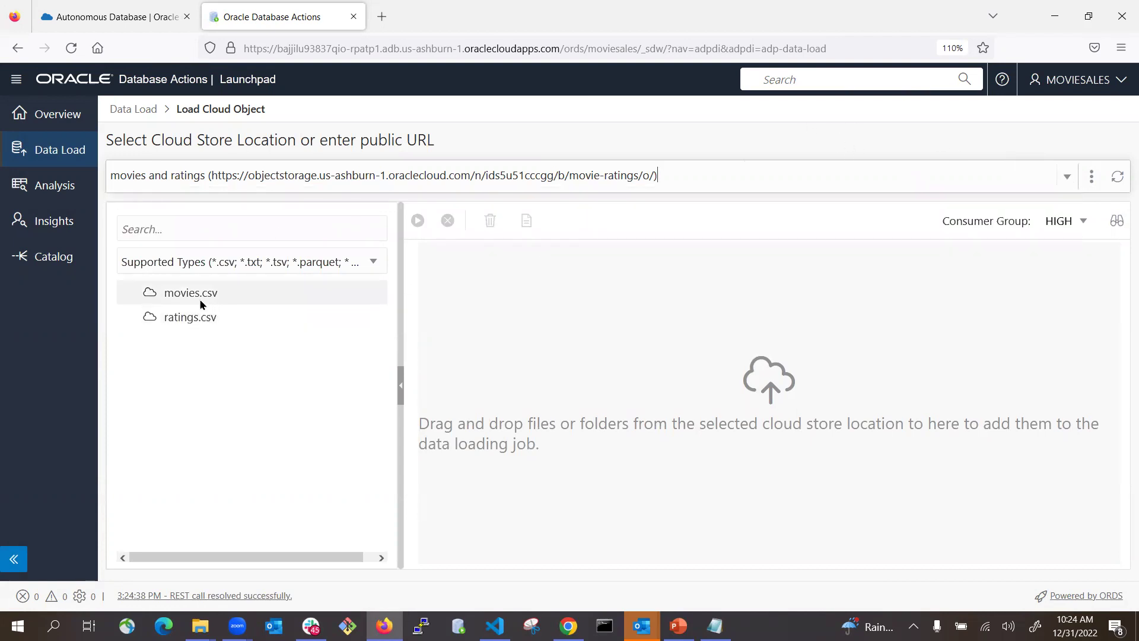
{"action": "left_click_drag", "start_coordinate": [184, 295], "coordinate": [763, 380]}
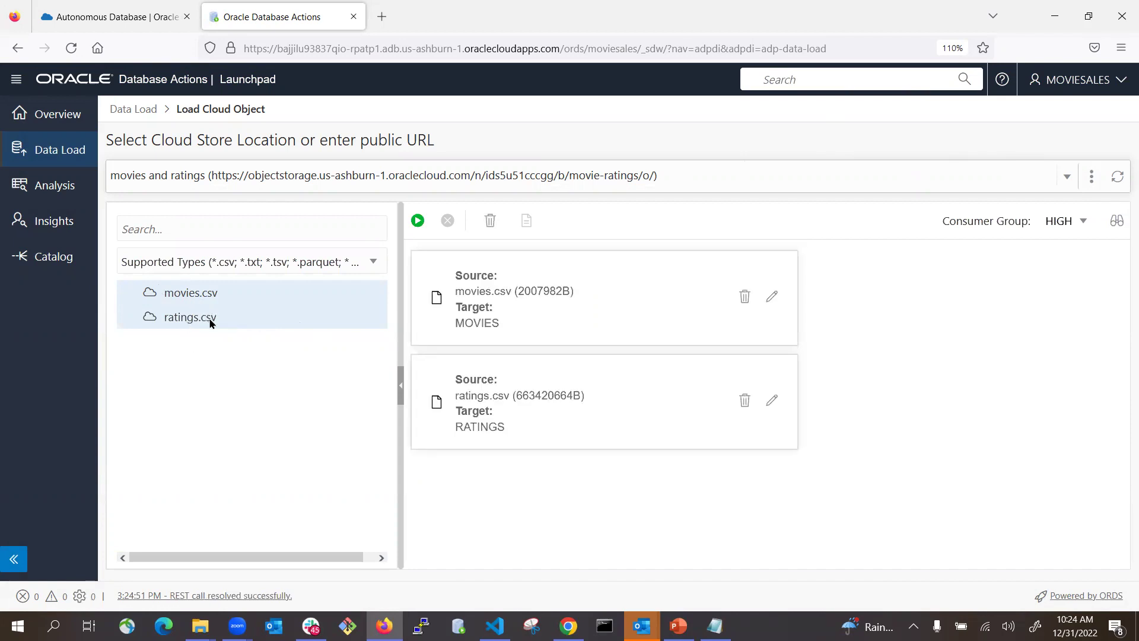
- Run load job LOAD_91 until both files complete (2/2), then return to the Launchpad
{"action": "left_click", "coordinate": [418, 221]}
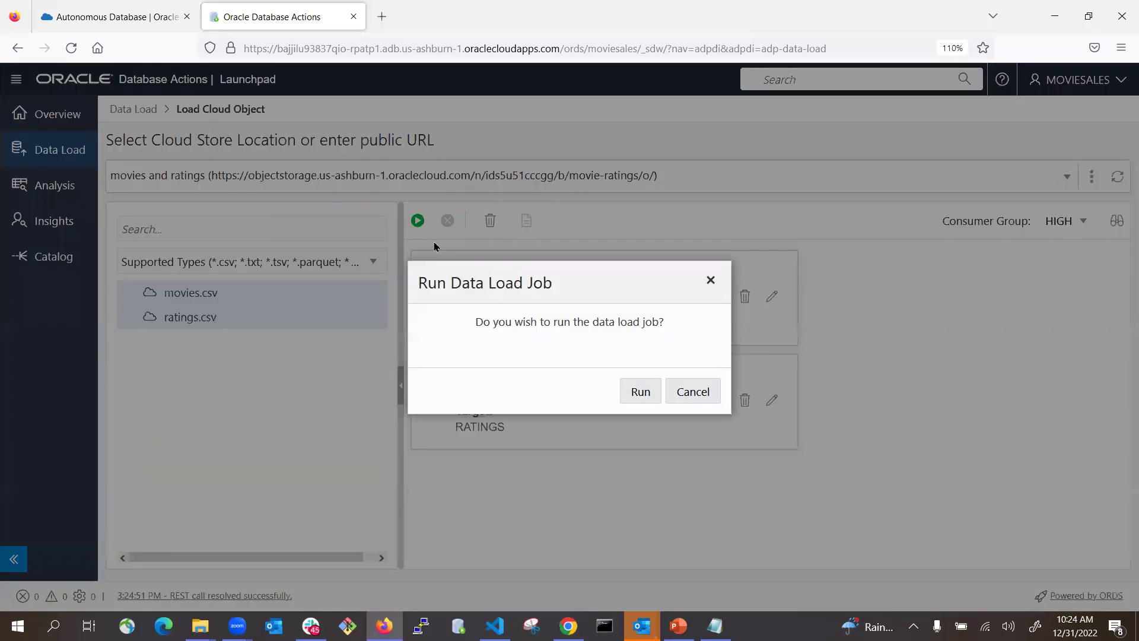
{"action": "left_click", "coordinate": [640, 391]}
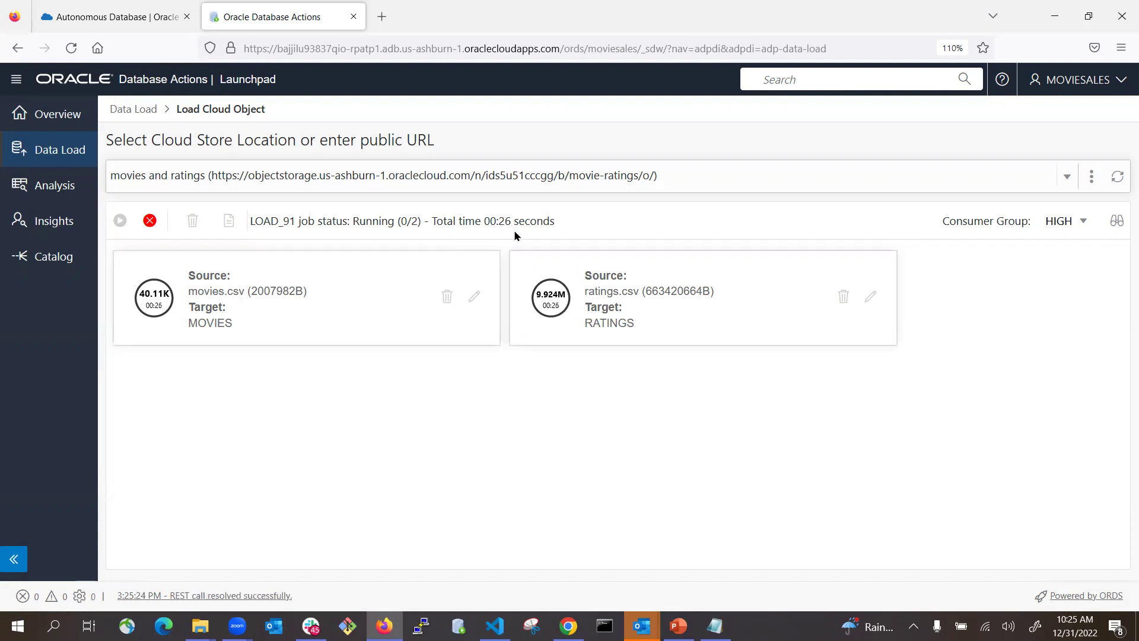
{"action": "mouse_move", "coordinate": [563, 306]}
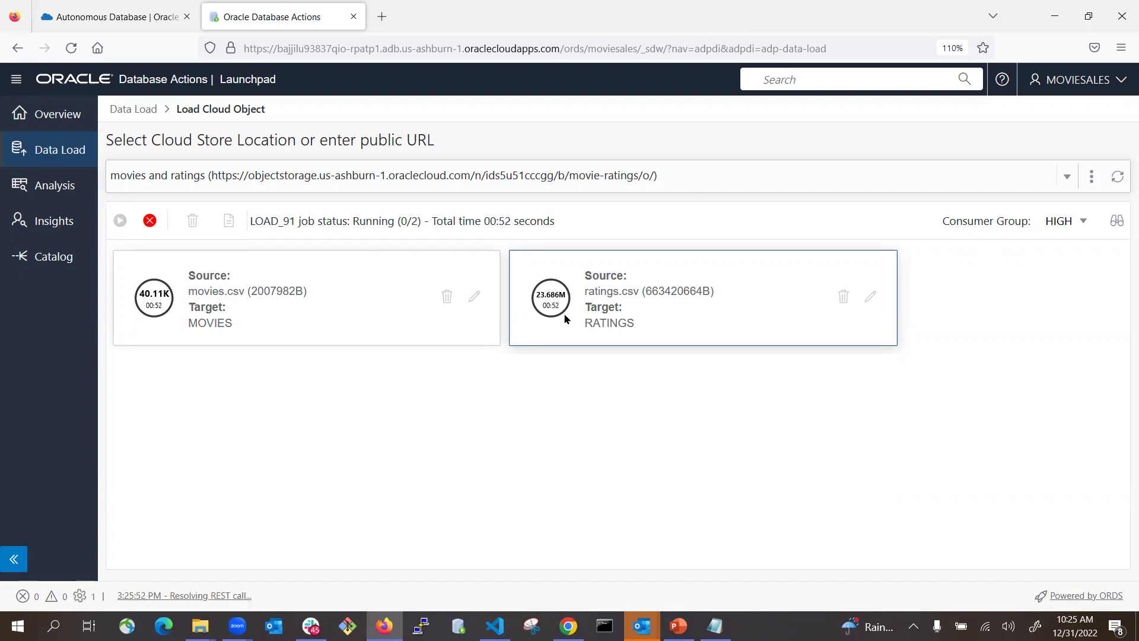
{"action": "left_click", "coordinate": [181, 86]}
- Open a SQL worksheet listing MOVIES and RATINGS, then show the movieratings-analysis-22.12.30-1.0.txt script
{"action": "left_click", "coordinate": [93, 208]}
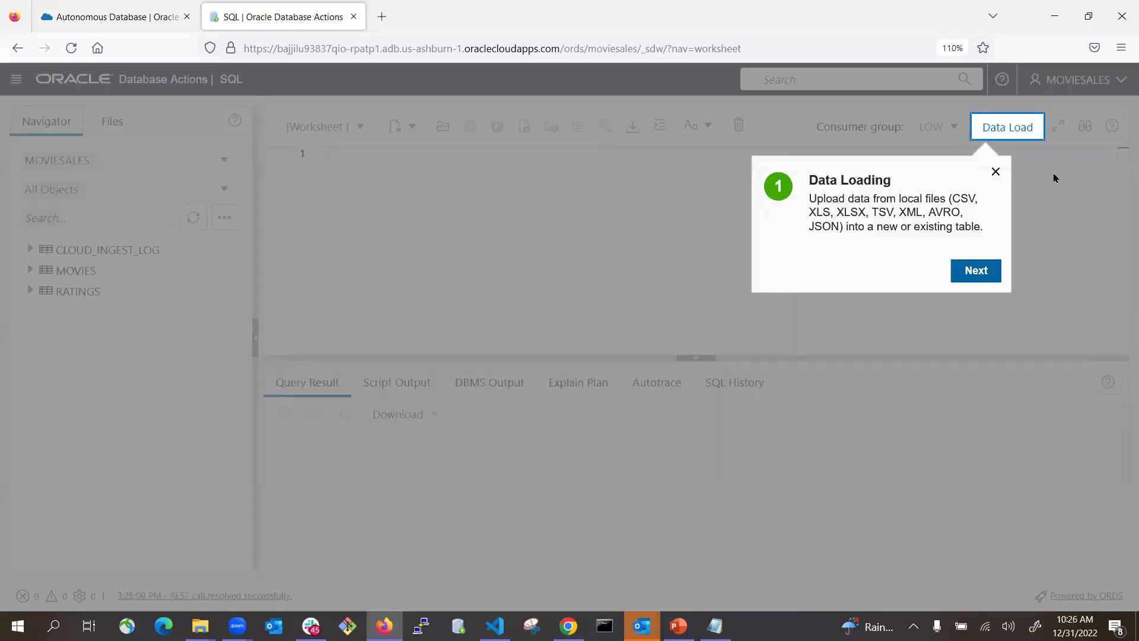
{"action": "left_click", "coordinate": [995, 174]}
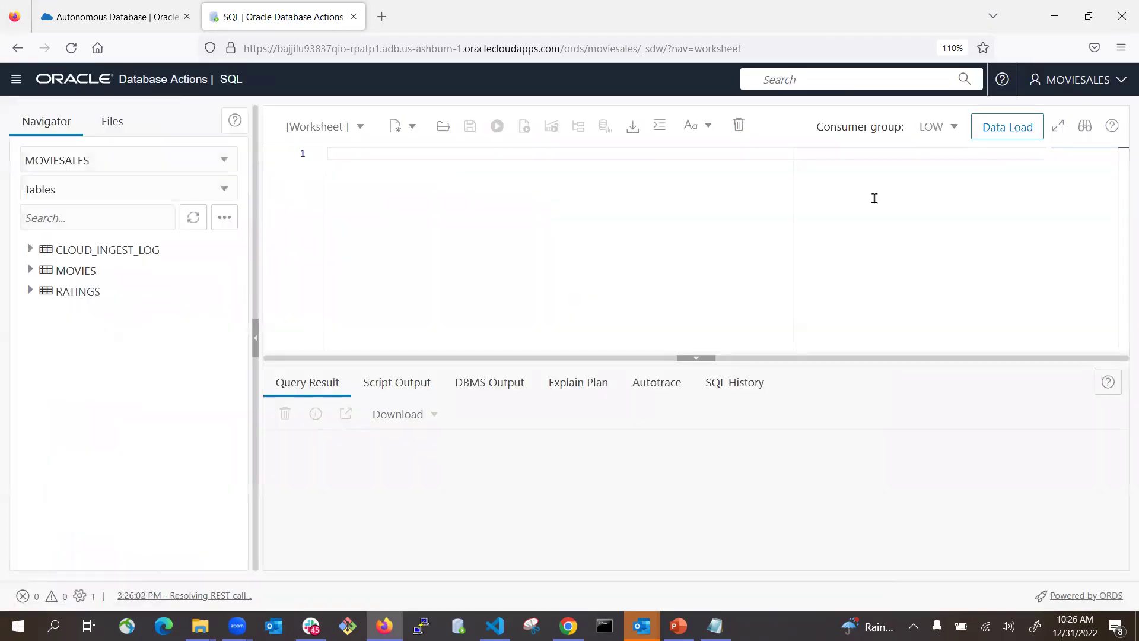
{"action": "left_click", "coordinate": [66, 291]}
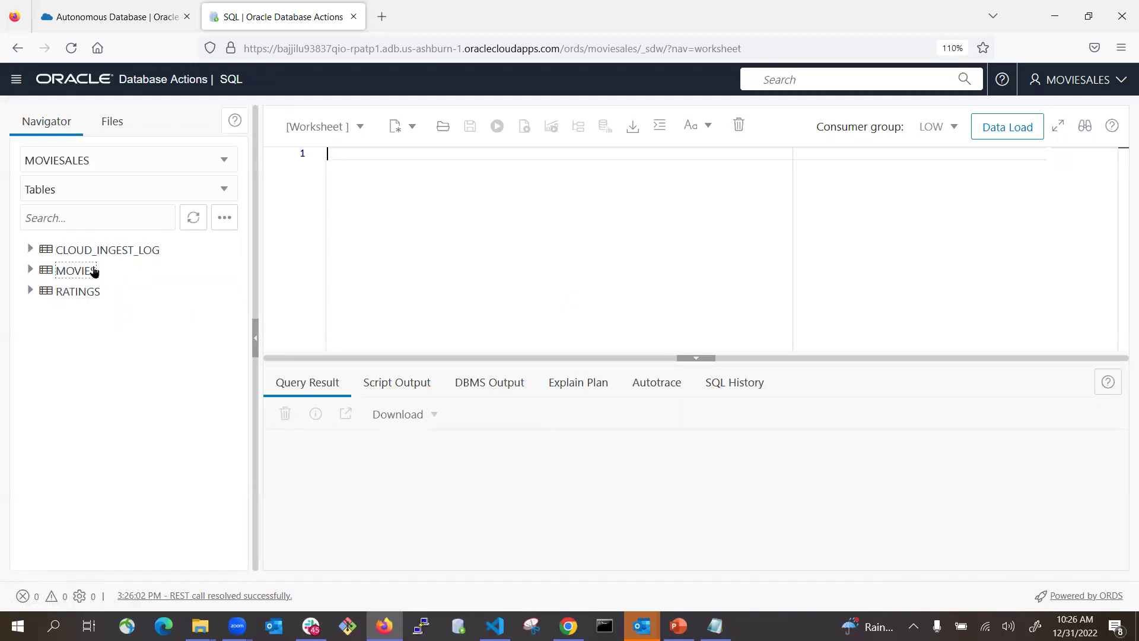
{"action": "left_click", "coordinate": [713, 621]}
{"action": "scroll", "coordinate": [602, 344], "scroll_direction": "up", "scroll_amount": 20}
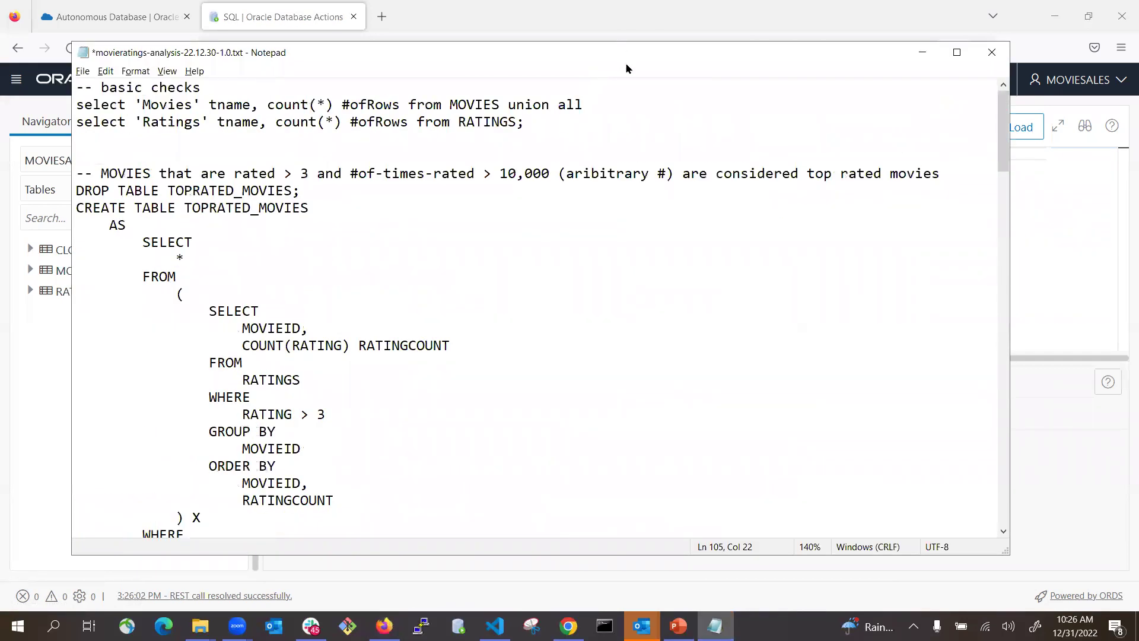
- Copy the two select count(*) row-count queries from Notepad and return to the empty worksheet
{"action": "left_click_drag", "start_coordinate": [692, 43], "coordinate": [763, 19]}
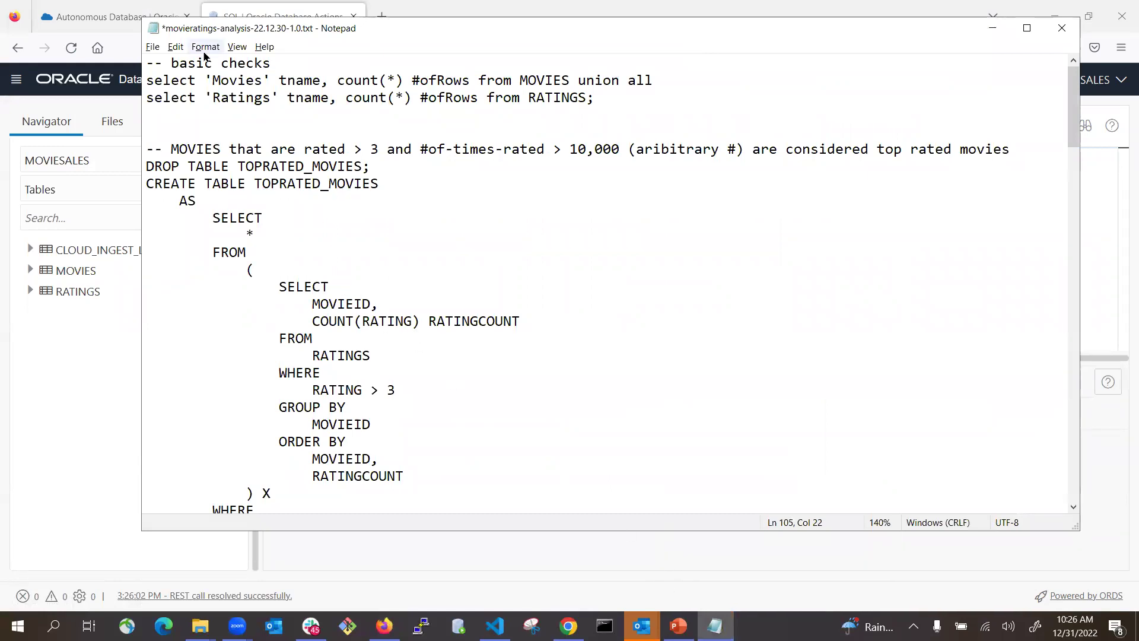
{"action": "left_click_drag", "start_coordinate": [146, 80], "coordinate": [687, 94]}
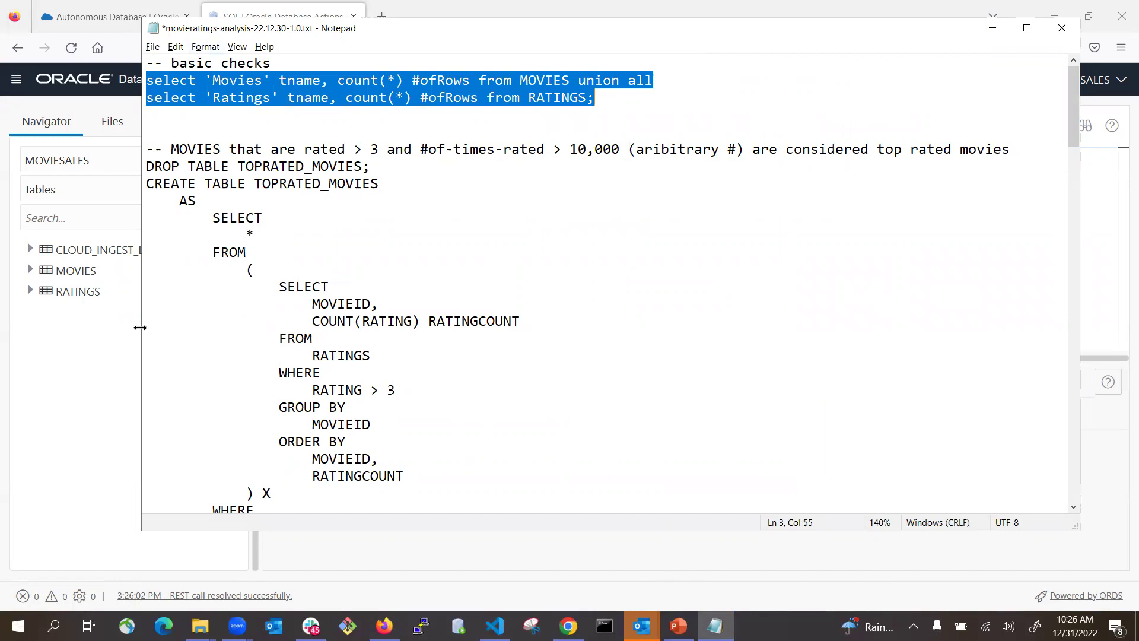
{"action": "left_click", "coordinate": [113, 338]}
{"action": "left_click", "coordinate": [411, 254]}
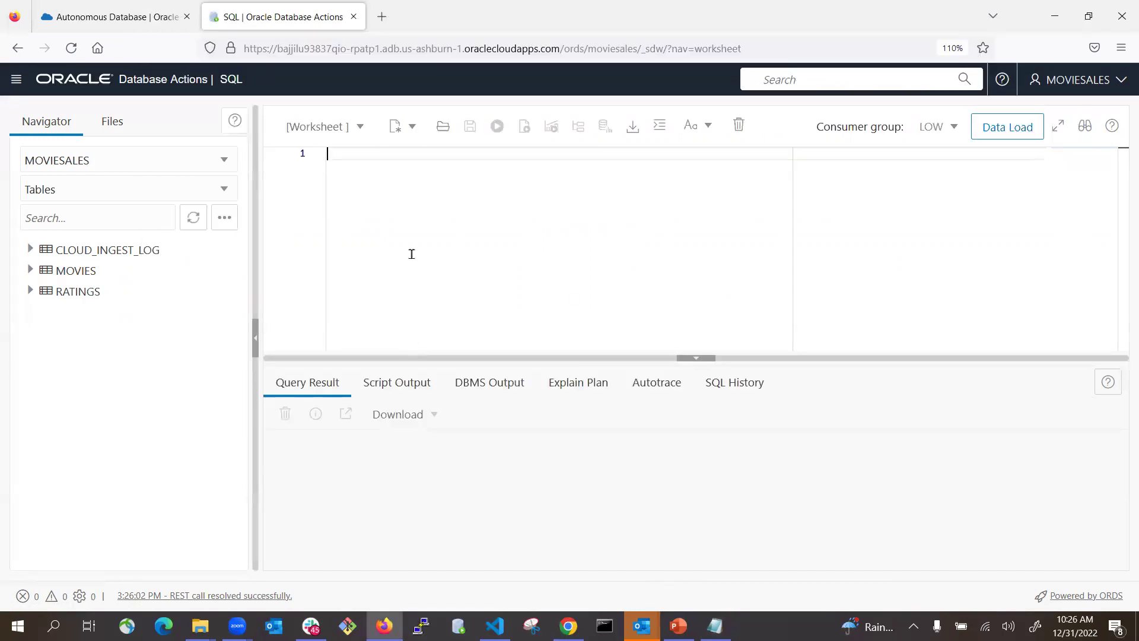
- Paste the two row-count queries into the worksheet and run them, which raises a FROM-keyword error
{"action": "key", "text": "ctrl+v"}
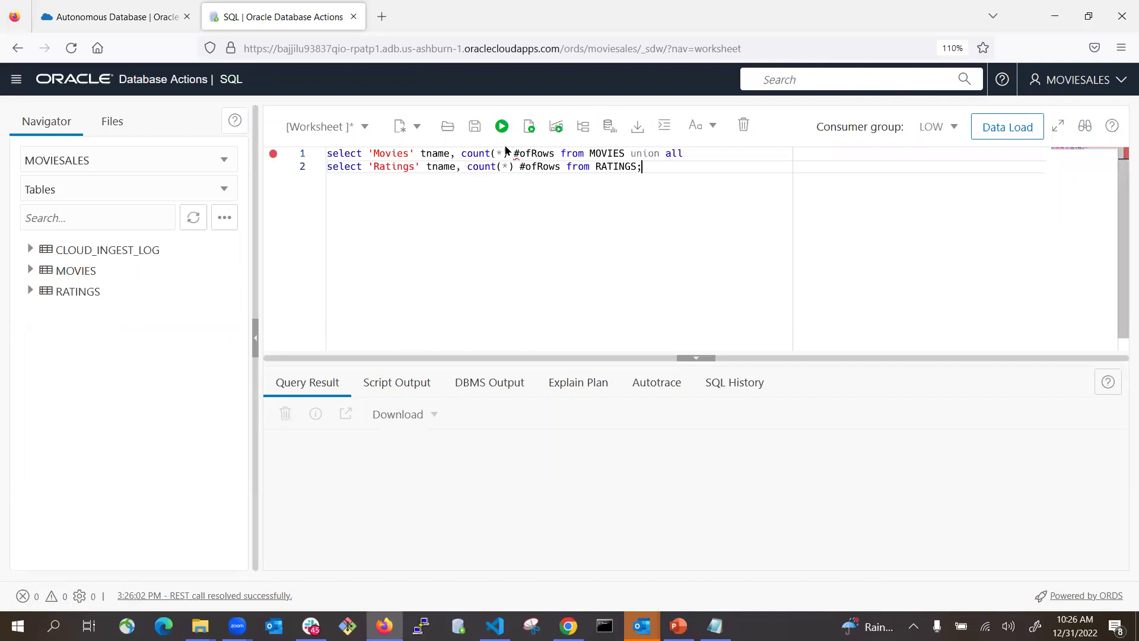
{"action": "left_click", "coordinate": [529, 128]}
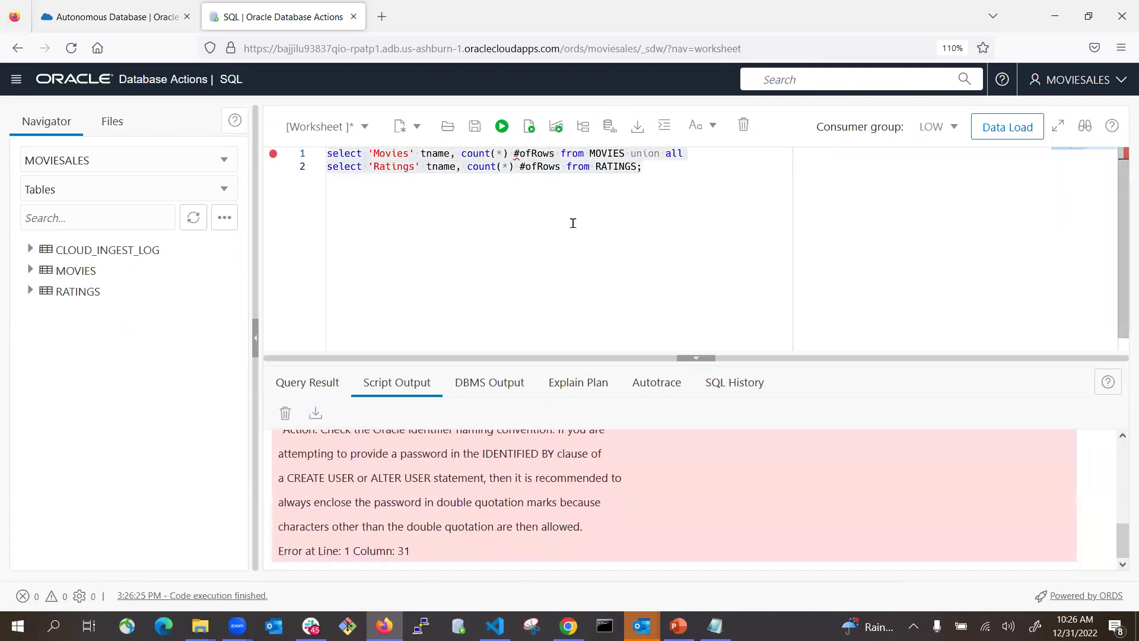
{"action": "left_click", "coordinate": [287, 413]}
{"action": "left_click", "coordinate": [441, 162]}
{"action": "left_click", "coordinate": [683, 170]}
{"action": "left_click", "coordinate": [501, 126]}
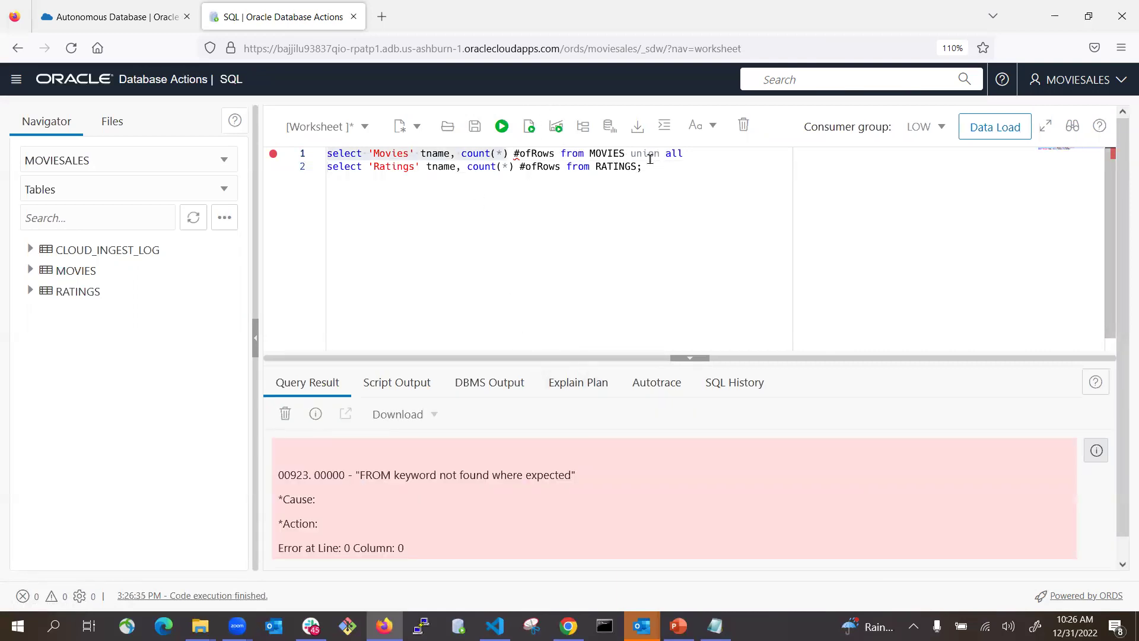
- Rename the #ofRows alias to NumofRows on both query lines
{"action": "left_click", "coordinate": [435, 171]}
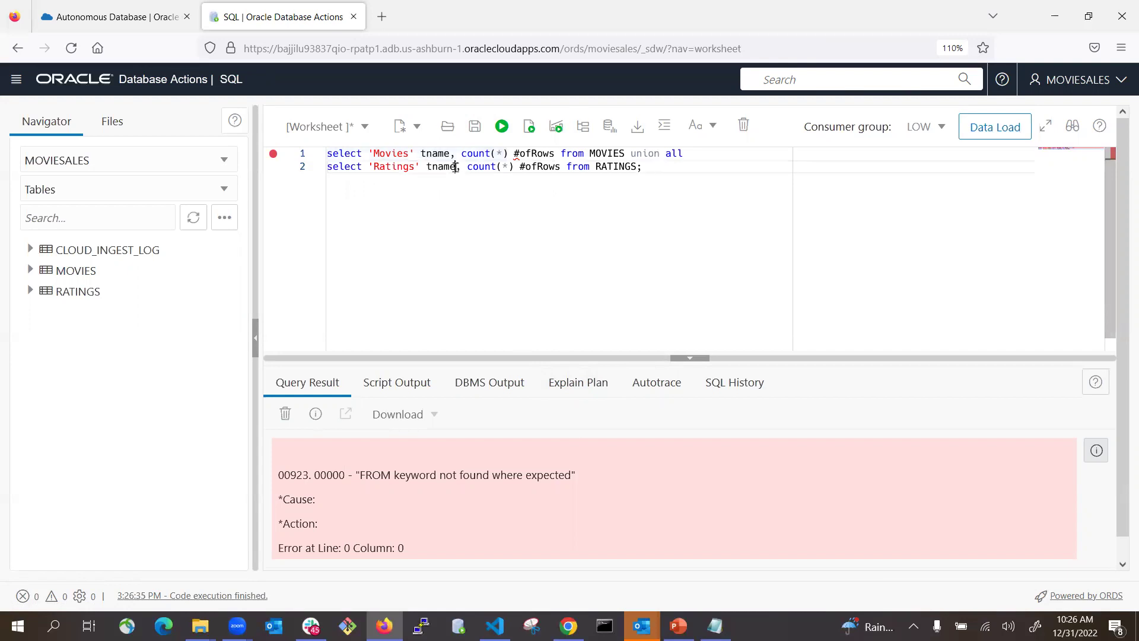
{"action": "left_click", "coordinate": [520, 153]}
{"action": "key", "text": "BackSpace"}
{"action": "type", "text": "J"}
{"action": "key", "text": "BackSpace"}
{"action": "type", "text": "NUm"}
{"action": "key", "text": "BackSpace"}
{"action": "key", "text": "BackSpace"}
{"action": "type", "text": "um"}
{"action": "key", "text": "Down"}
{"action": "key", "text": "Left"}
{"action": "key", "text": "BackSpace"}
{"action": "type", "text": "Num"}
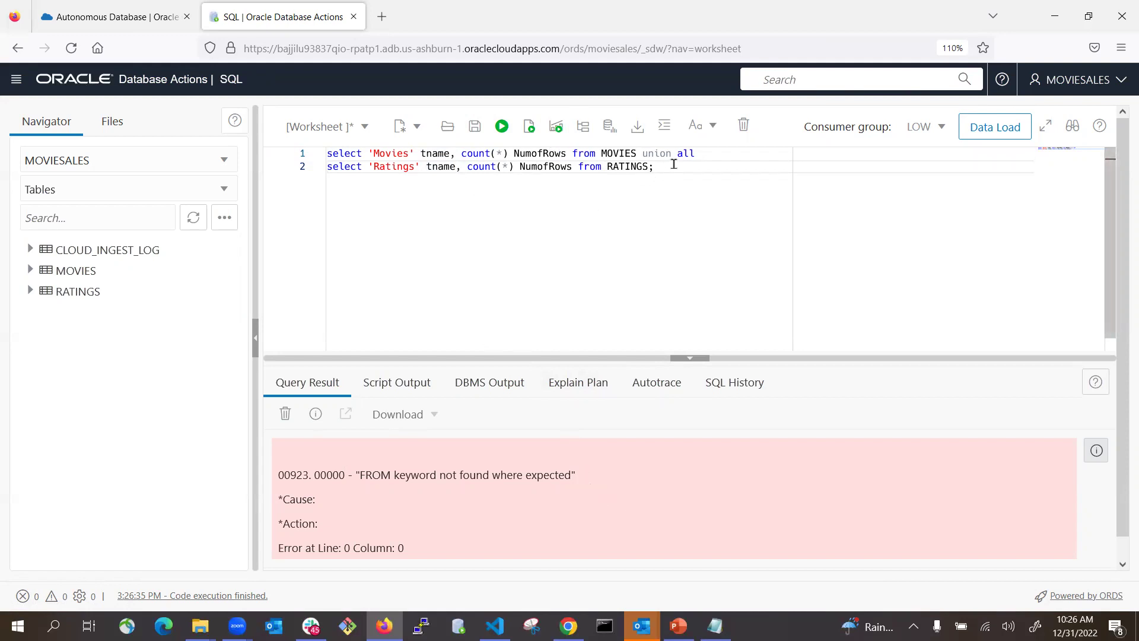
- Copy the corrected NumofRows queries back over the originals in the Notepad script
{"action": "left_click_drag", "start_coordinate": [671, 163], "coordinate": [328, 154]}
{"action": "key", "text": "ctrl+c"}
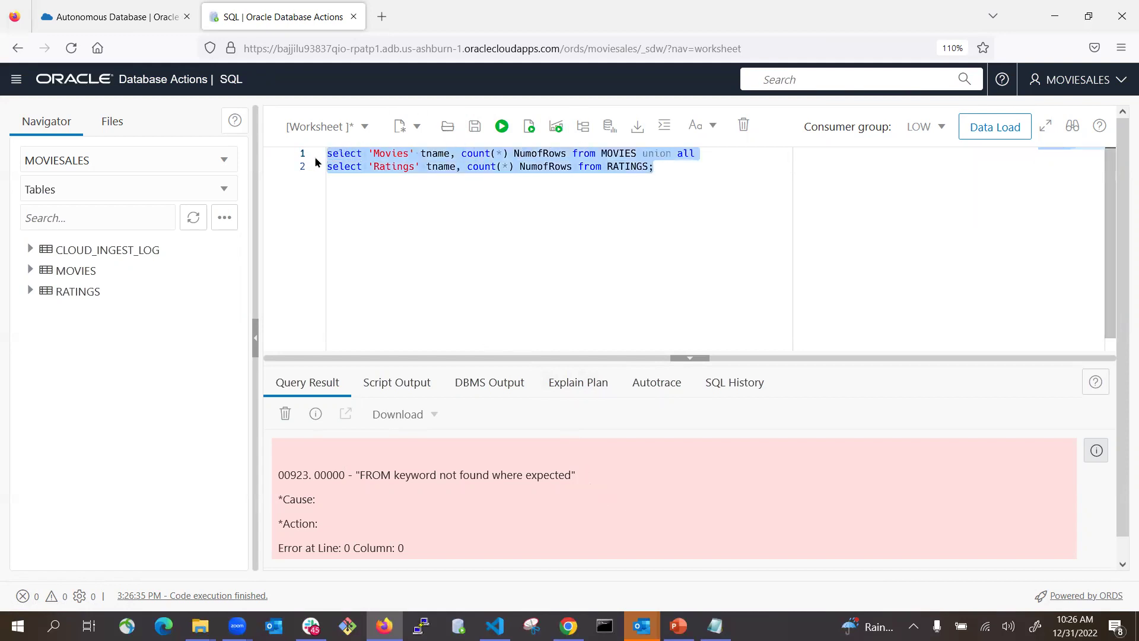
{"action": "left_click", "coordinate": [715, 626]}
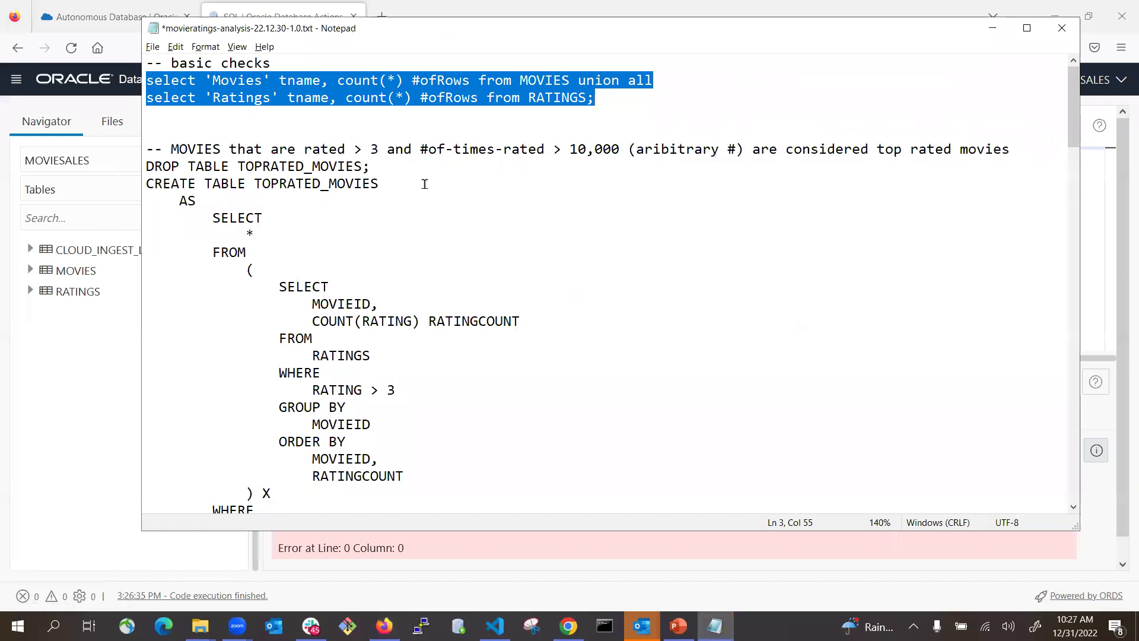
{"action": "key", "text": "ctrl+v"}
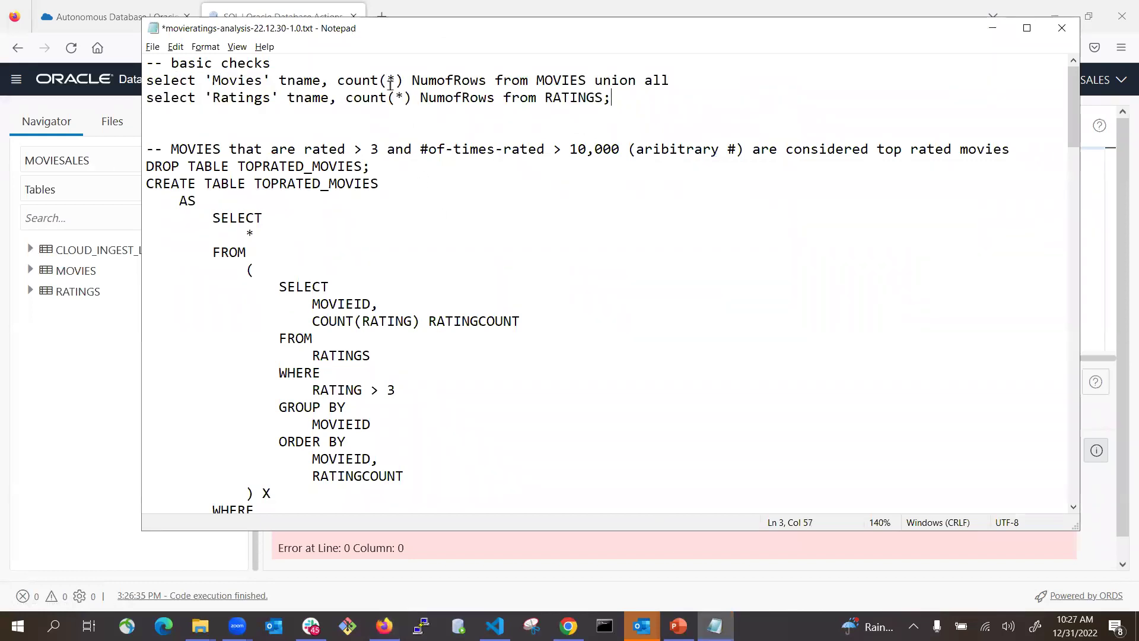
{"action": "key", "text": "alt+Tab"}
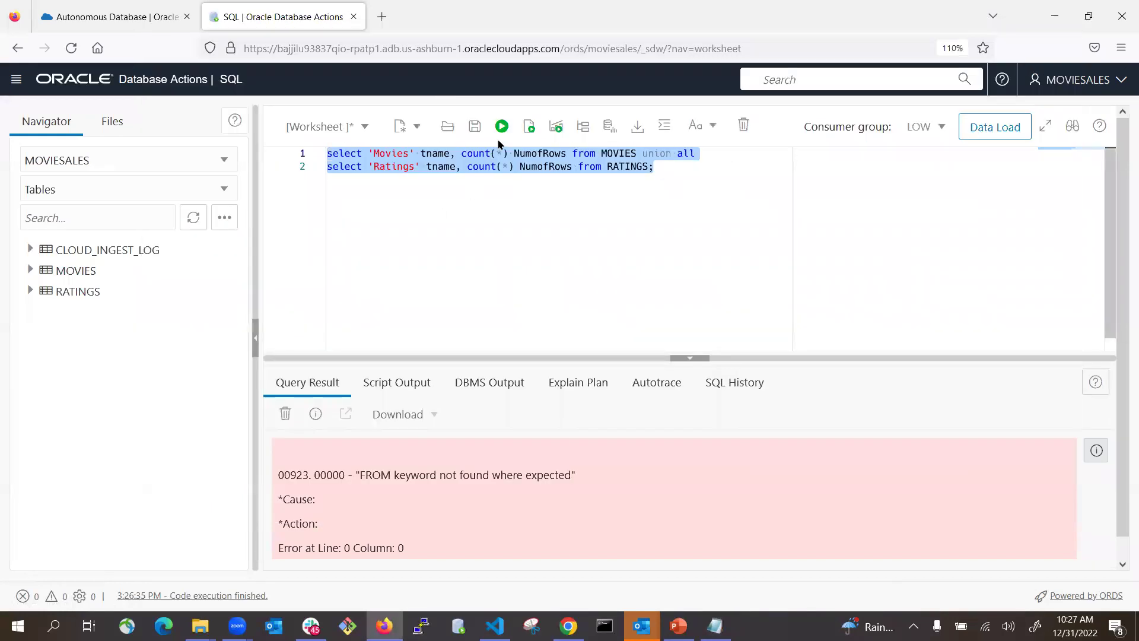
- Run the corrected queries, returning 40110 Movies rows and 24404096 Ratings rows
{"action": "left_click", "coordinate": [501, 126]}
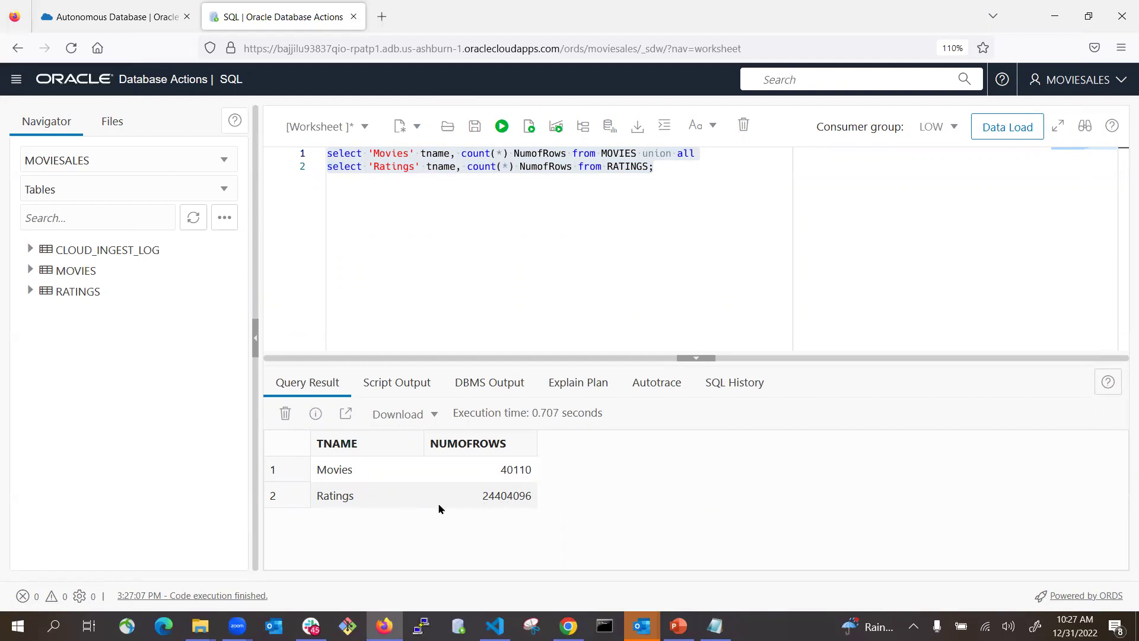
- Create the TOPRATED_MOVIES table (RATINGCOUNT > 10000) by running its script in the worksheet
{"action": "key", "text": "alt+Tab"}
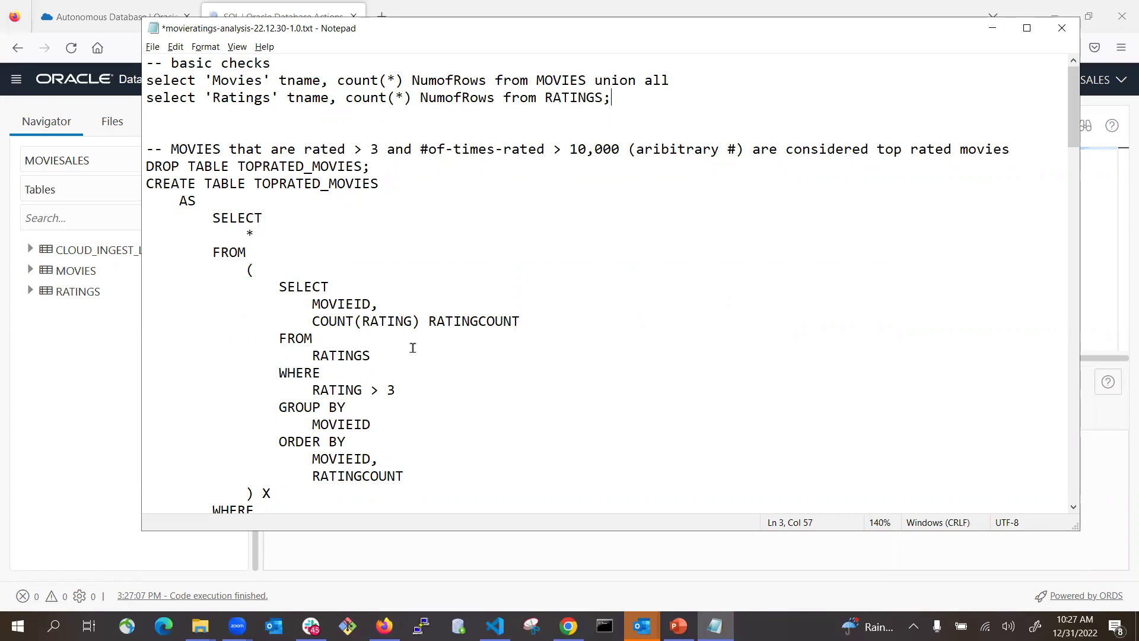
{"action": "scroll", "coordinate": [353, 475], "scroll_direction": "down", "scroll_amount": 3}
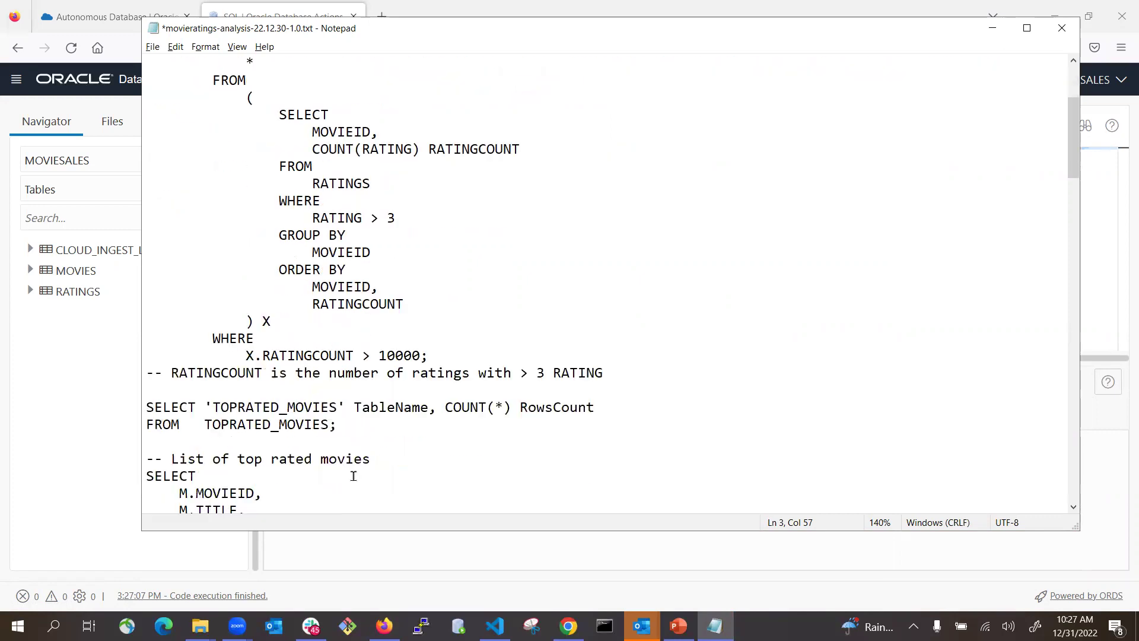
{"action": "left_click", "coordinate": [431, 355]}
{"action": "scroll", "coordinate": [434, 355], "scroll_direction": "up", "scroll_amount": 2}
{"action": "scroll", "coordinate": [434, 355], "scroll_direction": "up", "scroll_amount": 2}
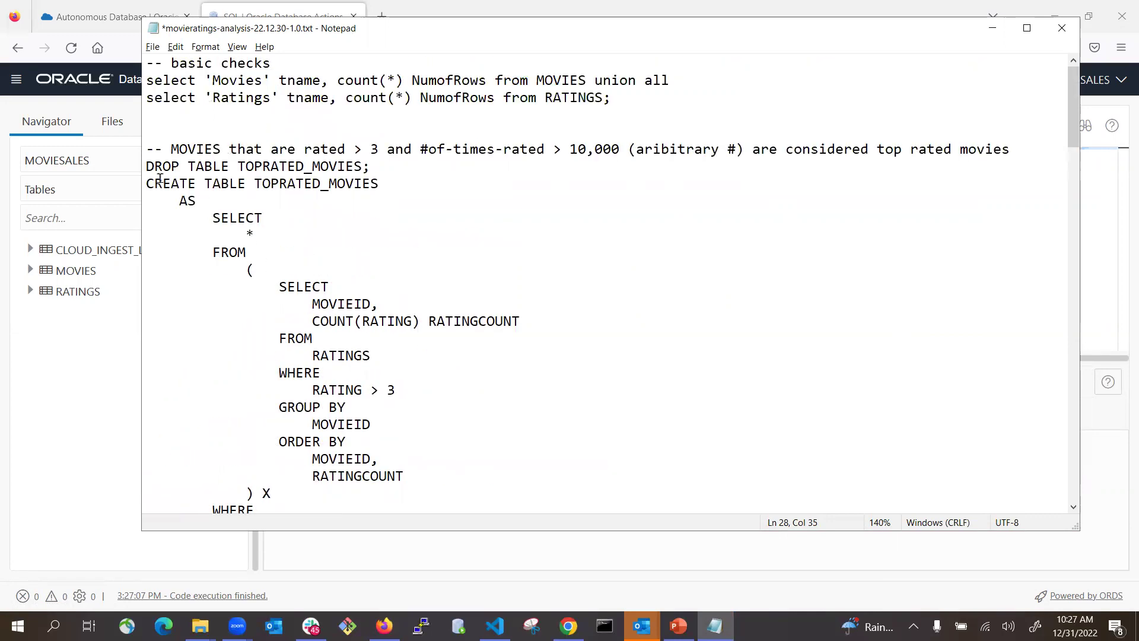
{"action": "left_click_drag", "start_coordinate": [145, 166], "coordinate": [314, 341]}
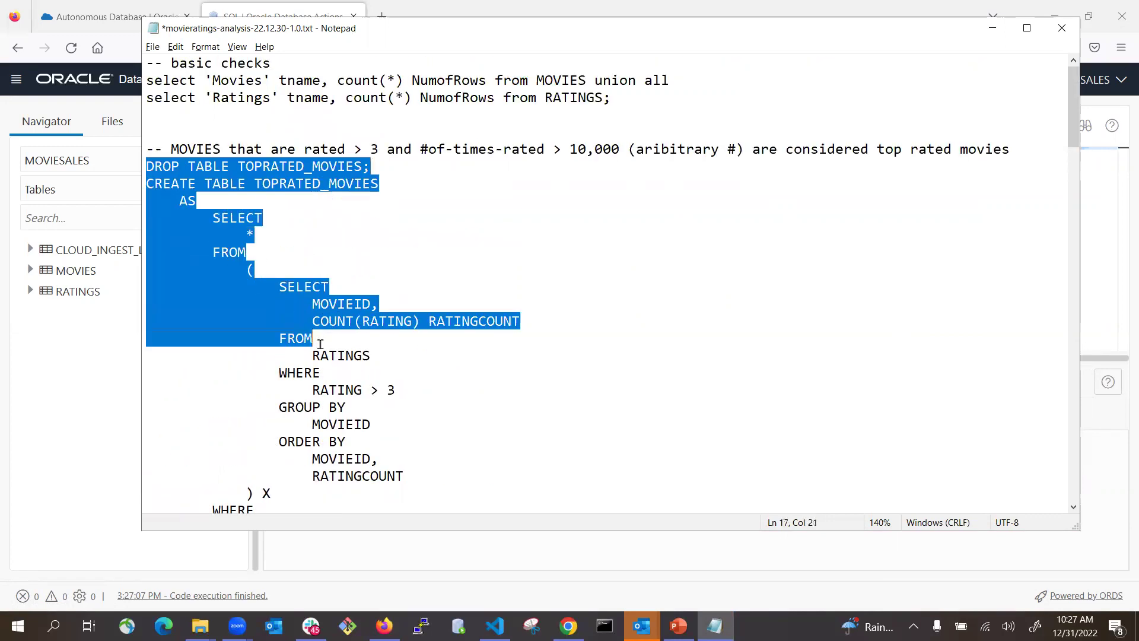
{"action": "scroll", "coordinate": [409, 387], "scroll_direction": "down", "scroll_amount": 3}
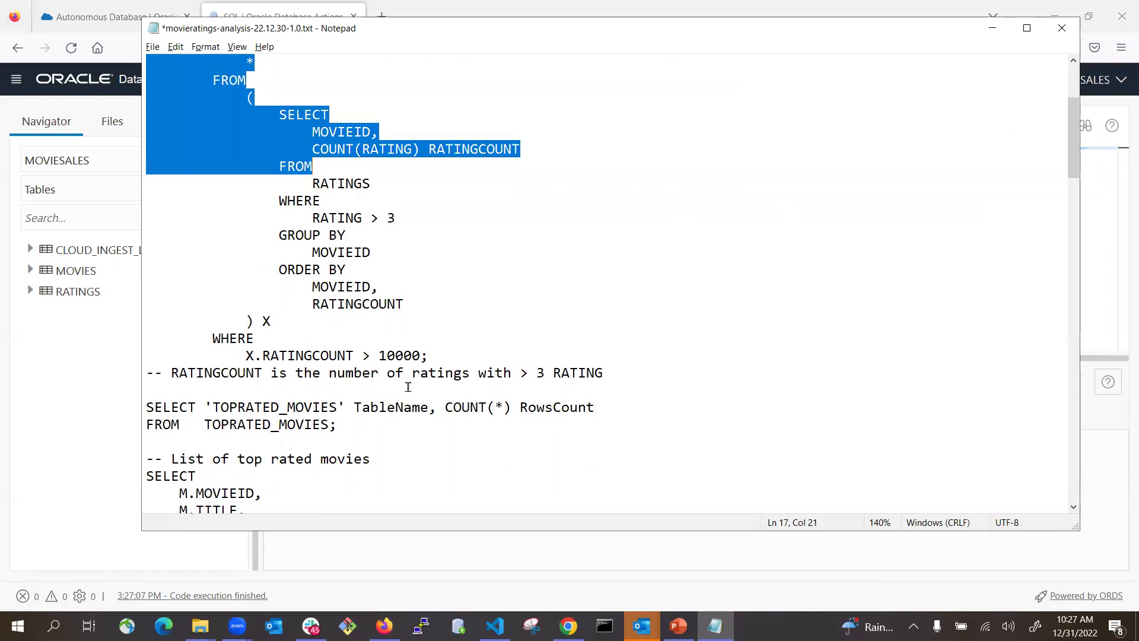
{"action": "left_click", "coordinate": [445, 356], "text": "shift"}
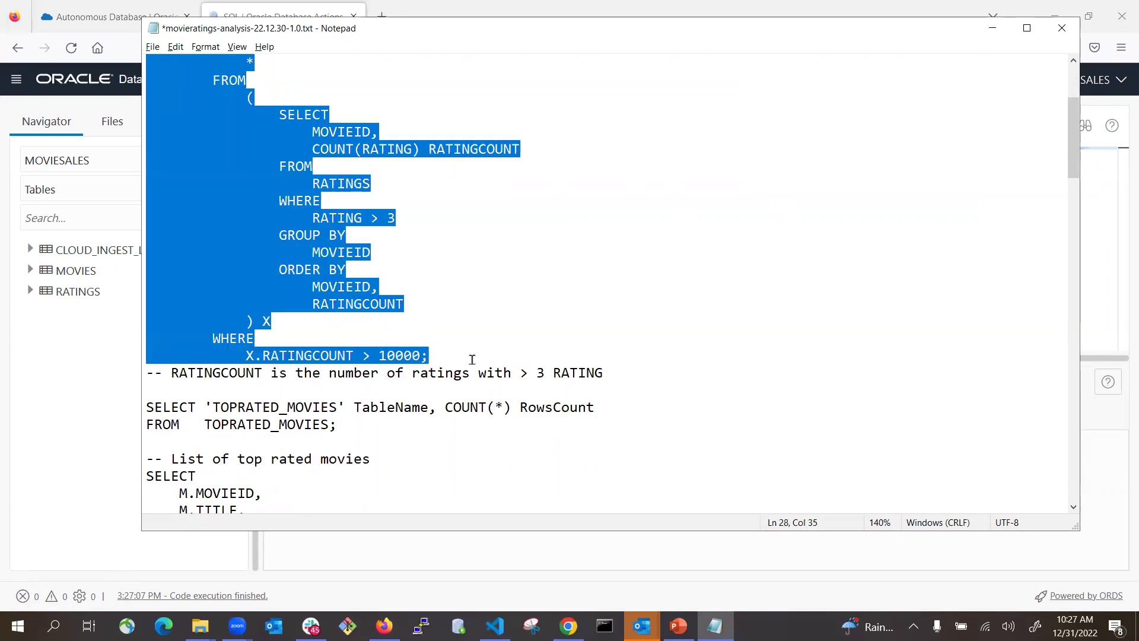
{"action": "key", "text": "alt+Tab"}
{"action": "left_click", "coordinate": [458, 228]}
{"action": "key", "text": "ctrl+a"}
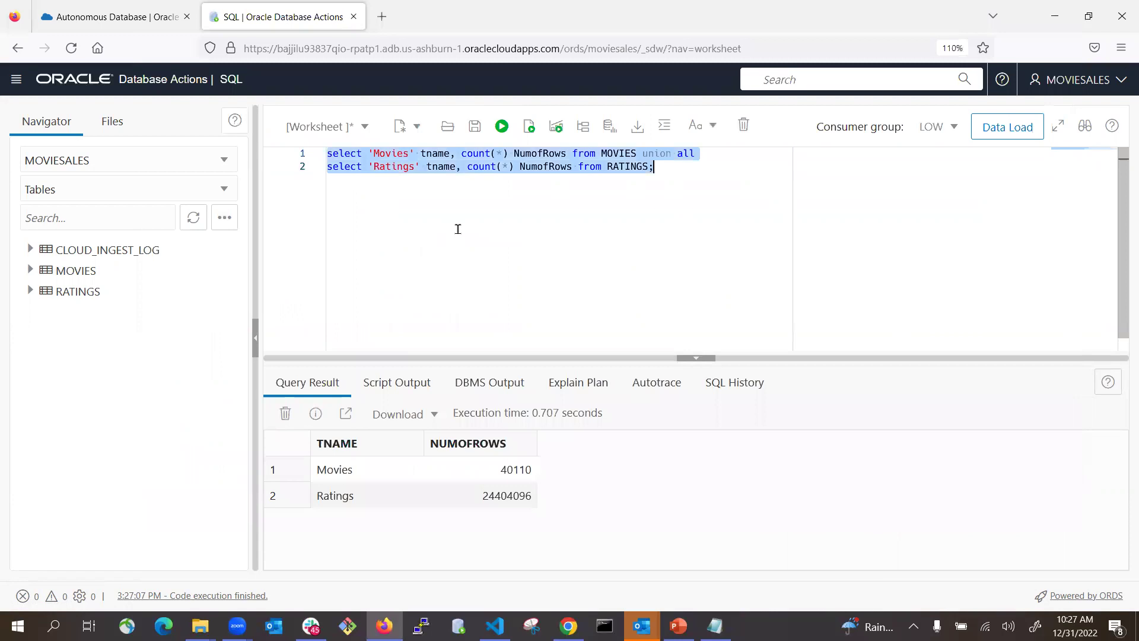
{"action": "type", "text": "DROP TABLE TOPRATED_MOVIES; CREATE TABLE TOPRATED_MOVIES     AS         SELECT             *         FROM             (                 SELECT                     MOVIEID,                     COUNT(RATING) RATINGCOUNT                 FROM                     RATINGS                 WHERE                     RATING > 3                 GROUP BY                     MOVIEID                 ORDER BY                     MOVIEID,                     RATINGCOUNT             ) X WHERE     X.RATINGCOUNT > 10000;"}
{"action": "scroll", "coordinate": [504, 249], "scroll_direction": "up", "scroll_amount": 3}
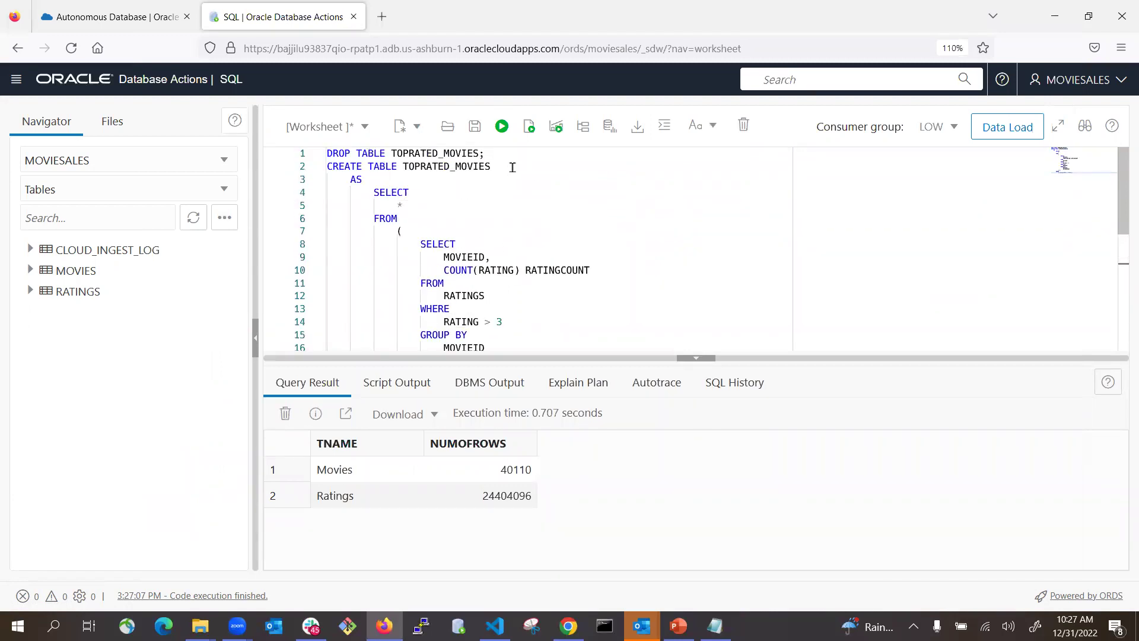
{"action": "left_click", "coordinate": [529, 127]}
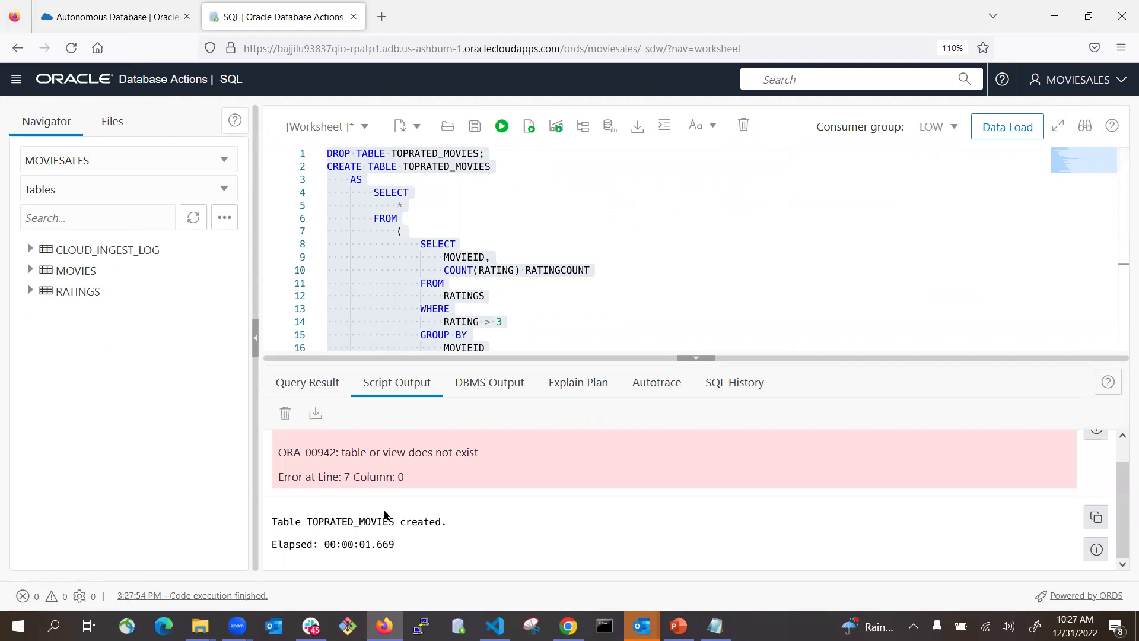
- Run the TOPRATED_MOVIES row count query, confirming 306 rows
{"action": "key", "text": "alt+Tab"}
{"action": "scroll", "coordinate": [405, 393], "scroll_direction": "down", "scroll_amount": 2}
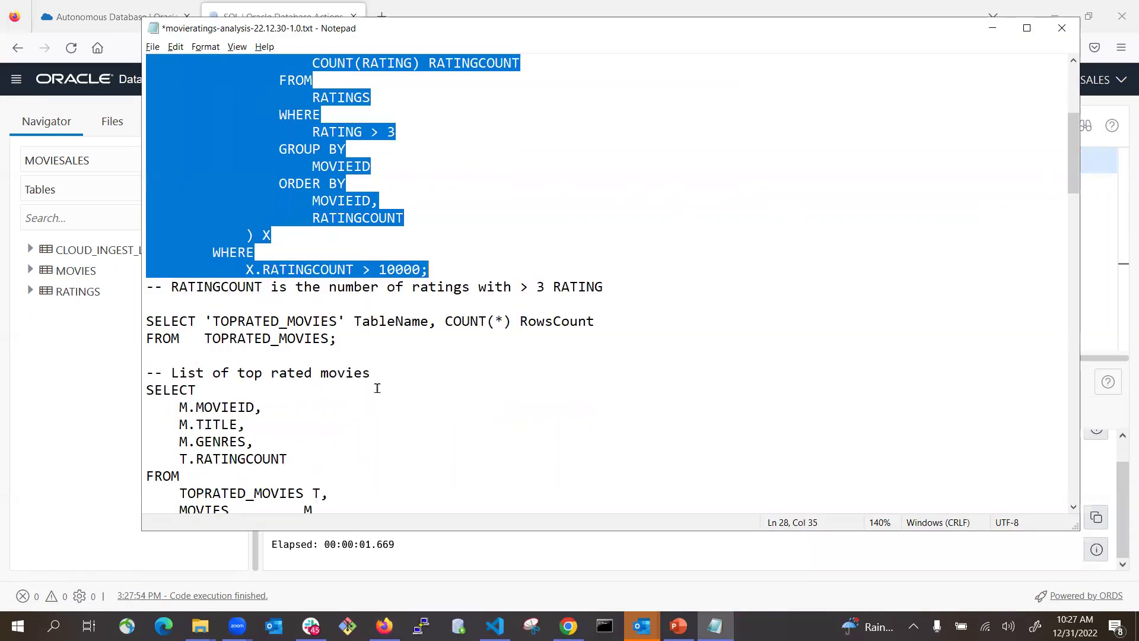
{"action": "left_click_drag", "start_coordinate": [352, 343], "coordinate": [112, 326]}
{"action": "key", "text": "ctrl+c"}
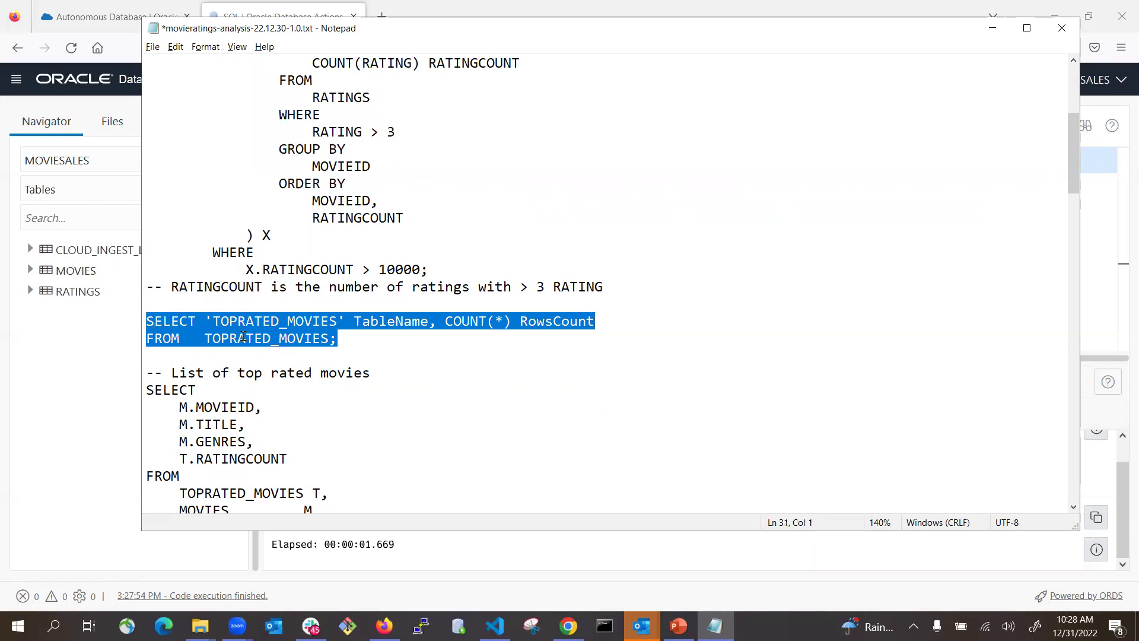
{"action": "key", "text": "alt+Tab"}
{"action": "left_click", "coordinate": [564, 312]}
{"action": "key", "text": "ctrl+a"}
{"action": "key", "text": "ctrl+v"}
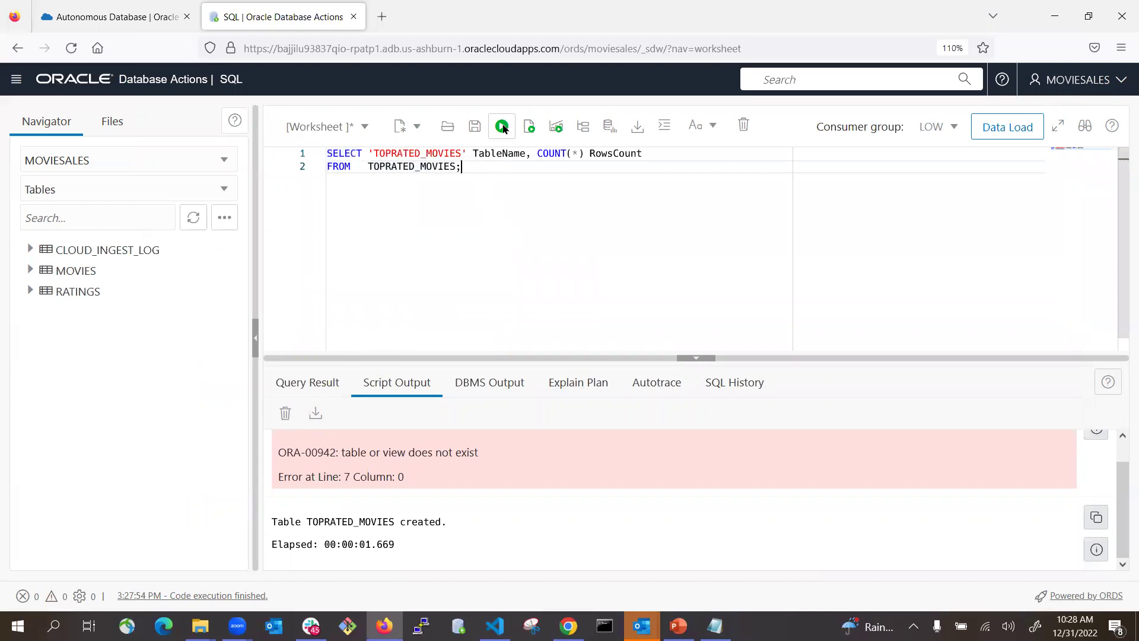
{"action": "left_click", "coordinate": [501, 126]}
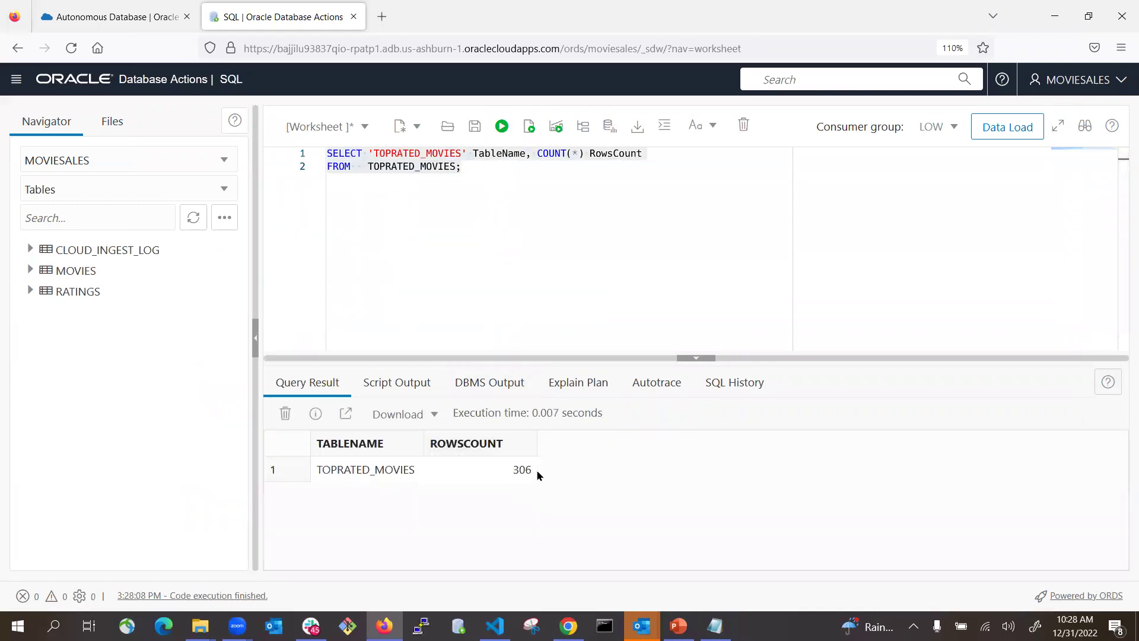
- Select the top-rated movies list query in the Notepad script
{"action": "key", "text": "alt+Tab"}
{"action": "scroll", "coordinate": [393, 360], "scroll_direction": "down", "scroll_amount": 2}
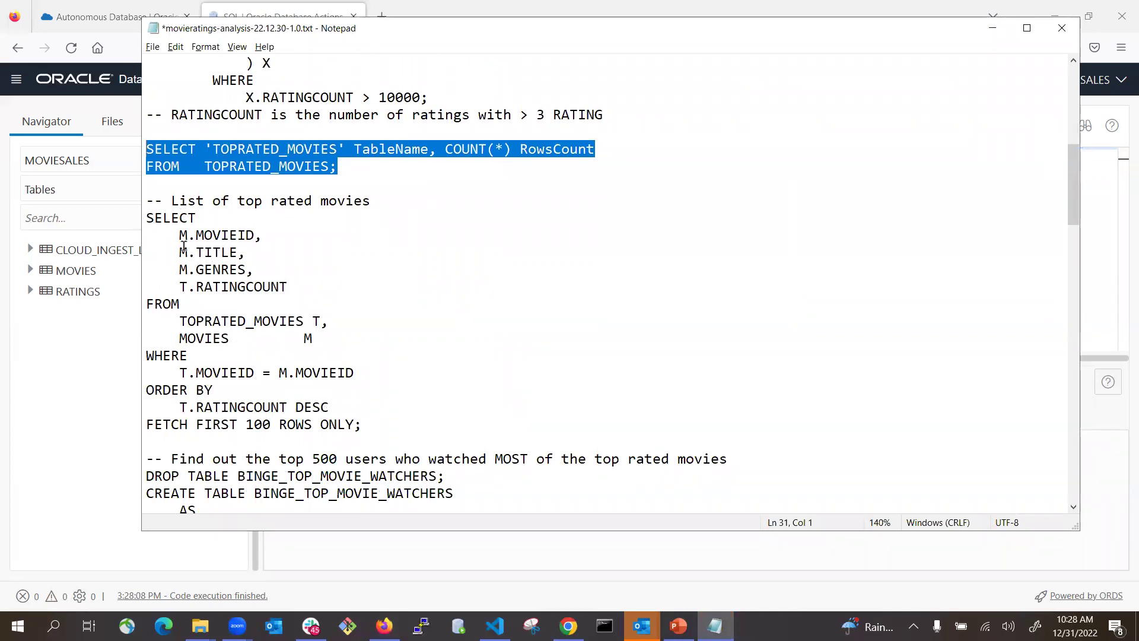
{"action": "left_click_drag", "start_coordinate": [388, 424], "coordinate": [141, 218]}
{"action": "key", "text": "ctrl+c"}
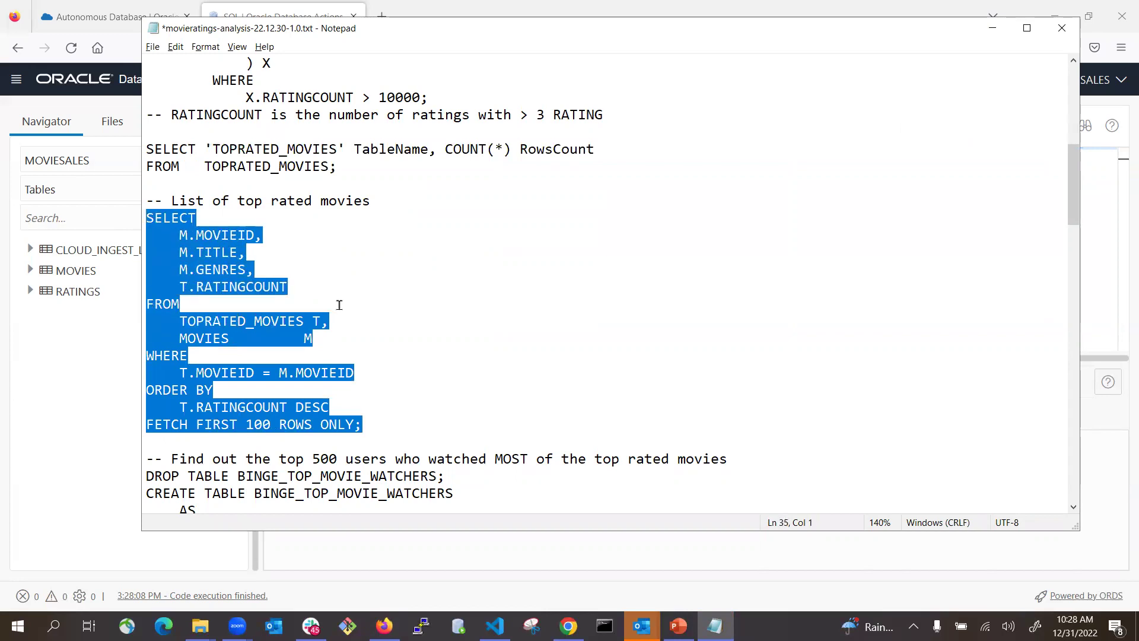
- Run the top-100 top-rated movies query and widen the TITLE and GENRES columns
{"action": "key", "text": "alt+Tab"}
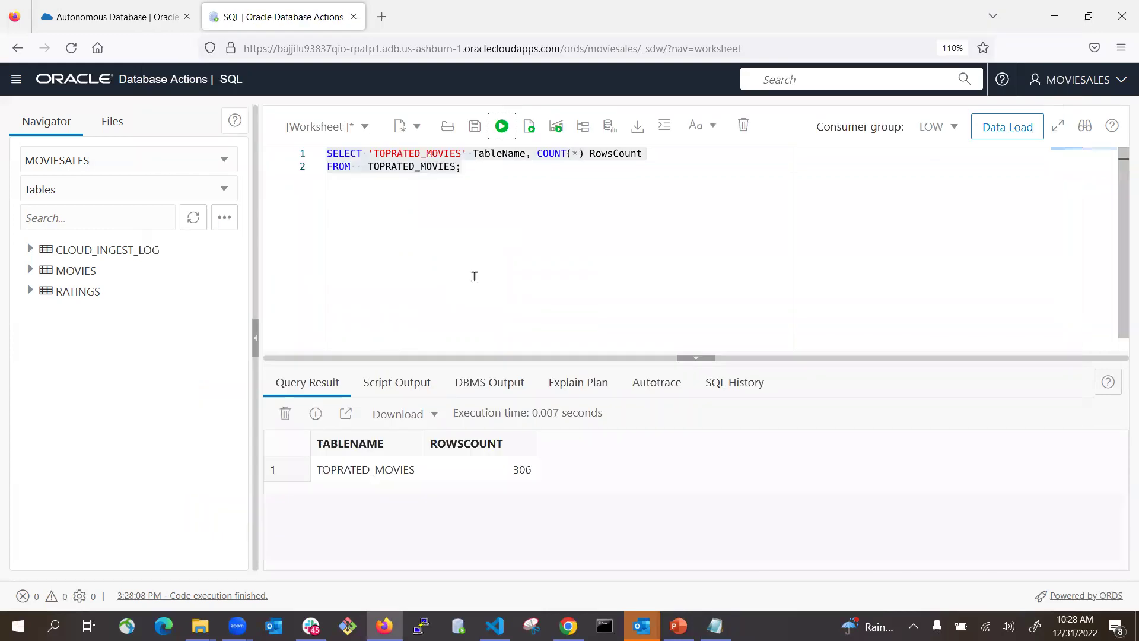
{"action": "key", "text": "ctrl+a"}
{"action": "key", "text": "ctrl+v"}
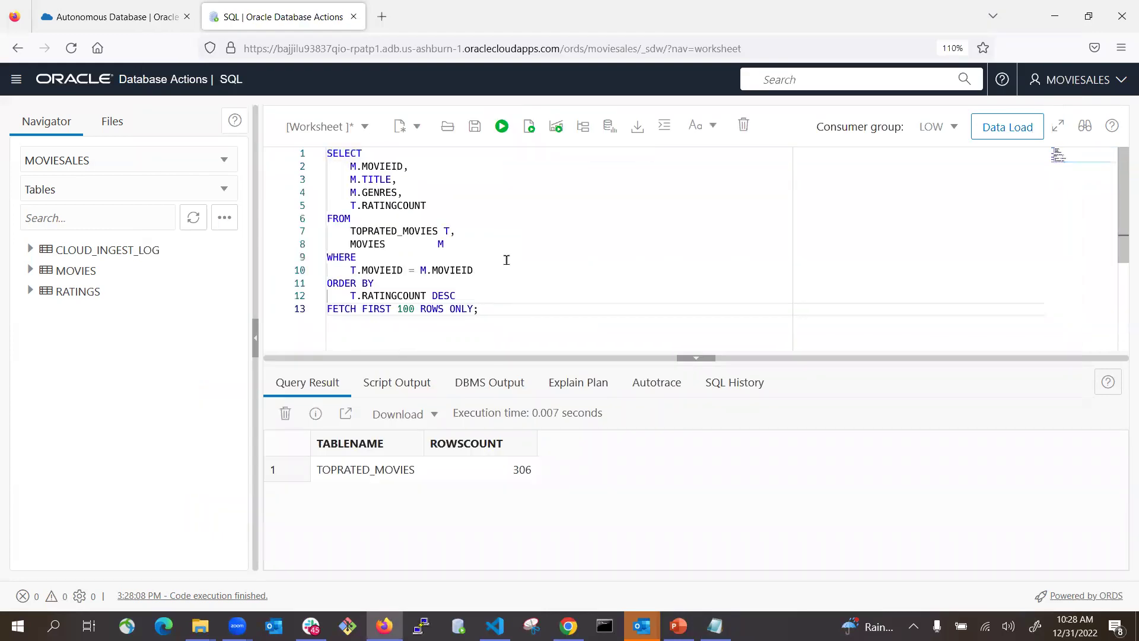
{"action": "left_click", "coordinate": [502, 127]}
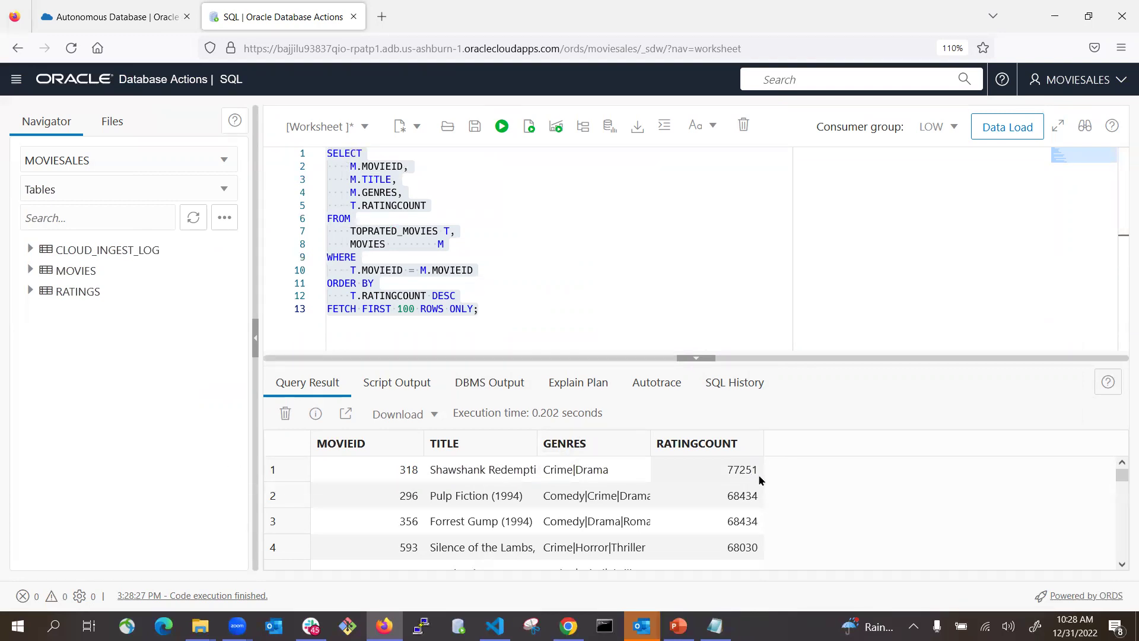
{"action": "left_click_drag", "start_coordinate": [651, 440], "coordinate": [778, 434]}
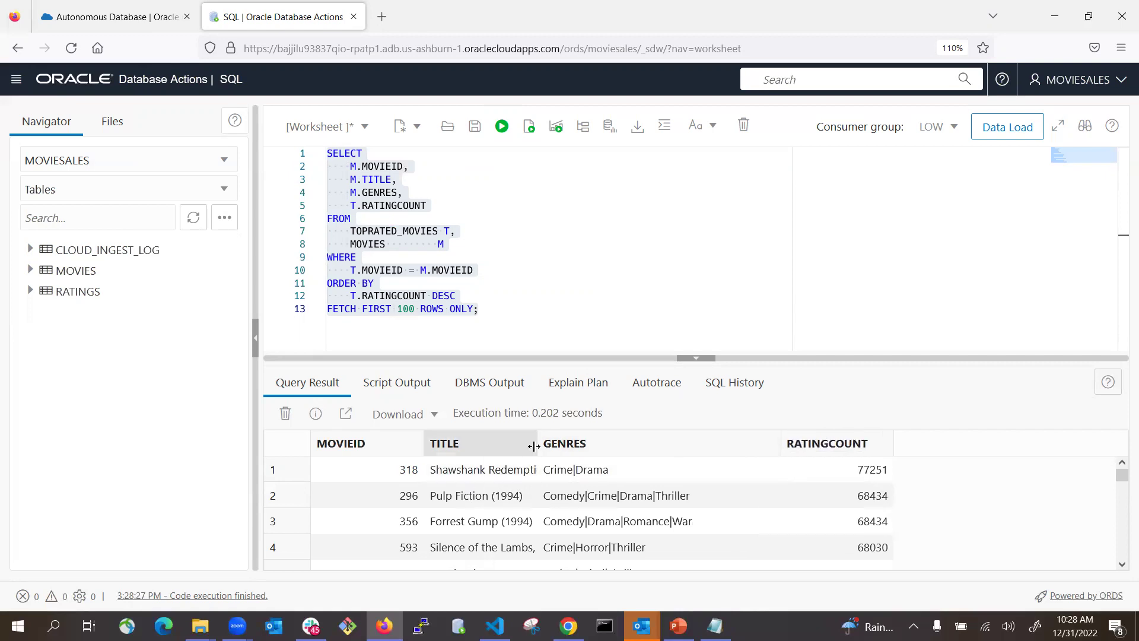
{"action": "left_click_drag", "start_coordinate": [536, 442], "coordinate": [663, 440]}
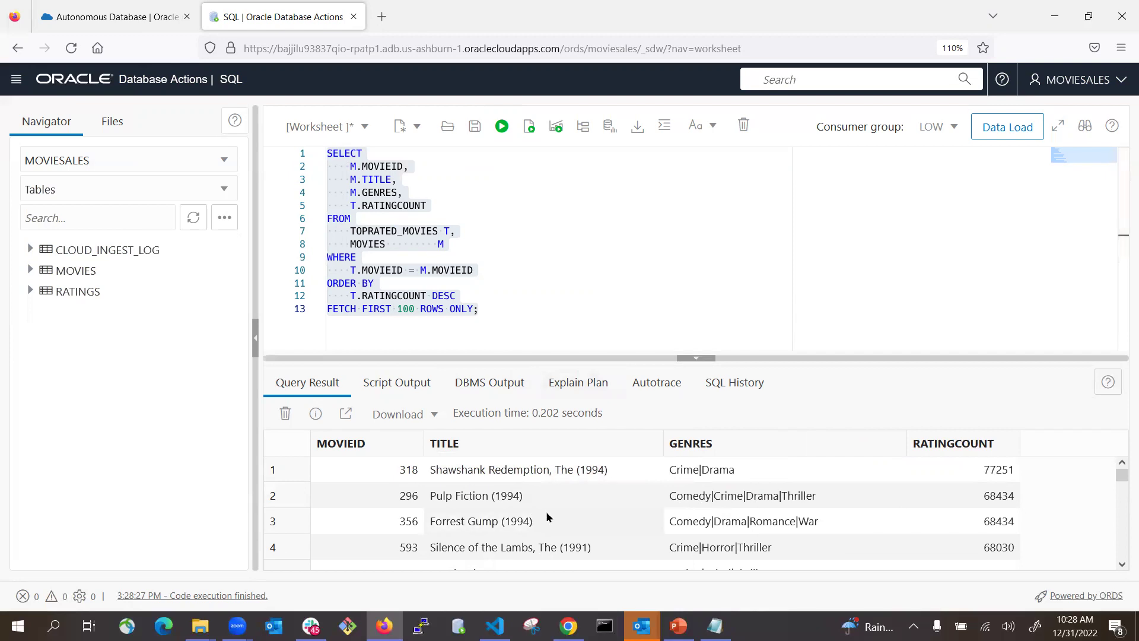
- Run the DROP/CREATE TABLE script that builds BINGE_TOP_MOVIE_WATCHERS
{"action": "key", "text": "alt+Tab"}
{"action": "scroll", "coordinate": [284, 291], "scroll_direction": "down", "scroll_amount": 3}
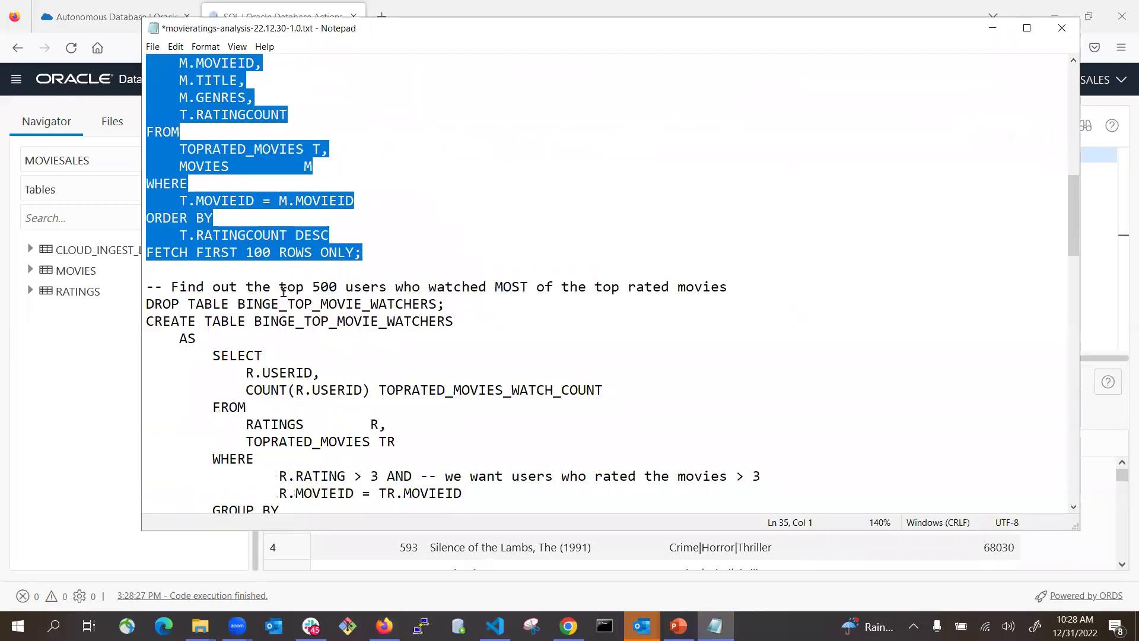
{"action": "scroll", "coordinate": [295, 295], "scroll_direction": "down", "scroll_amount": 2}
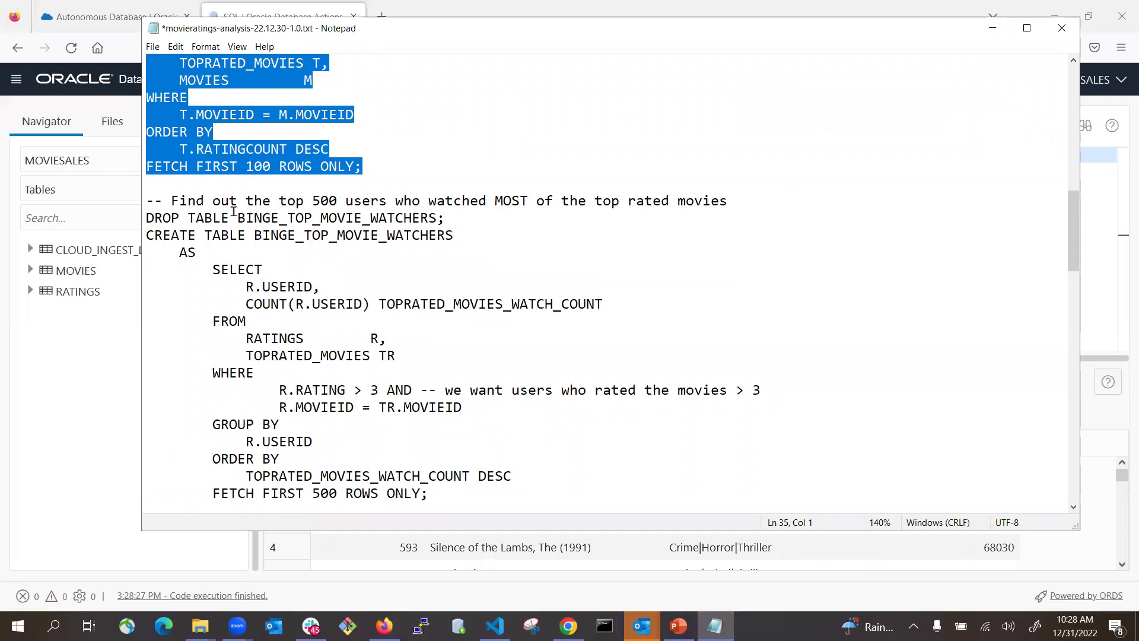
{"action": "scroll", "coordinate": [547, 189], "scroll_direction": "up", "scroll_amount": 5}
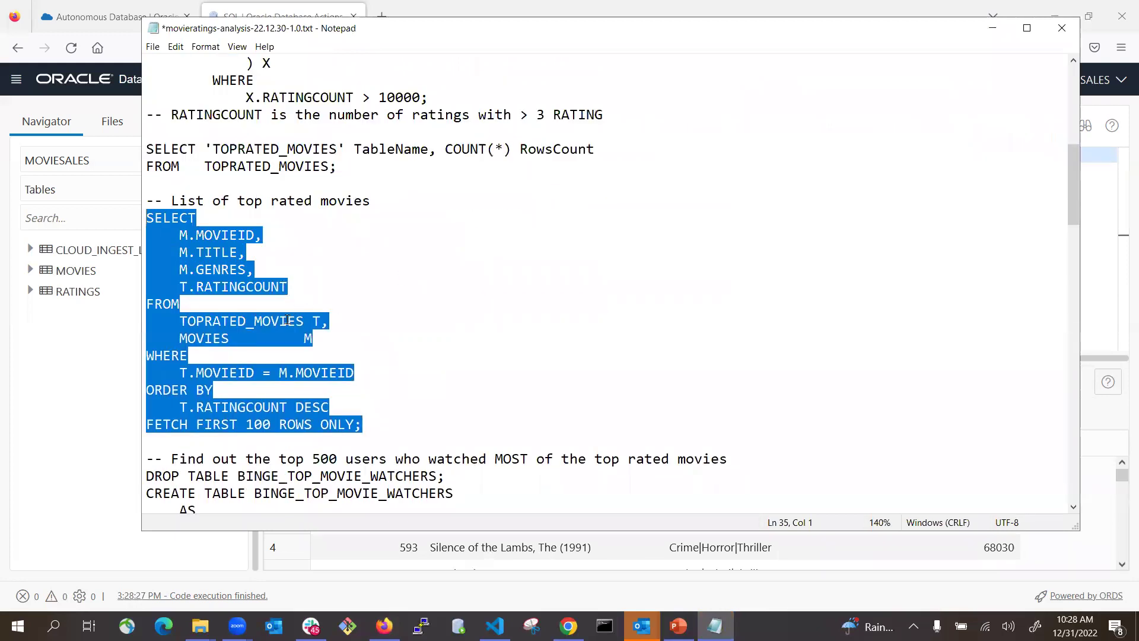
{"action": "scroll", "coordinate": [286, 321], "scroll_direction": "down", "scroll_amount": 3}
{"action": "left_click_drag", "start_coordinate": [143, 304], "coordinate": [237, 372]}
{"action": "scroll", "coordinate": [257, 386], "scroll_direction": "down", "scroll_amount": 3}
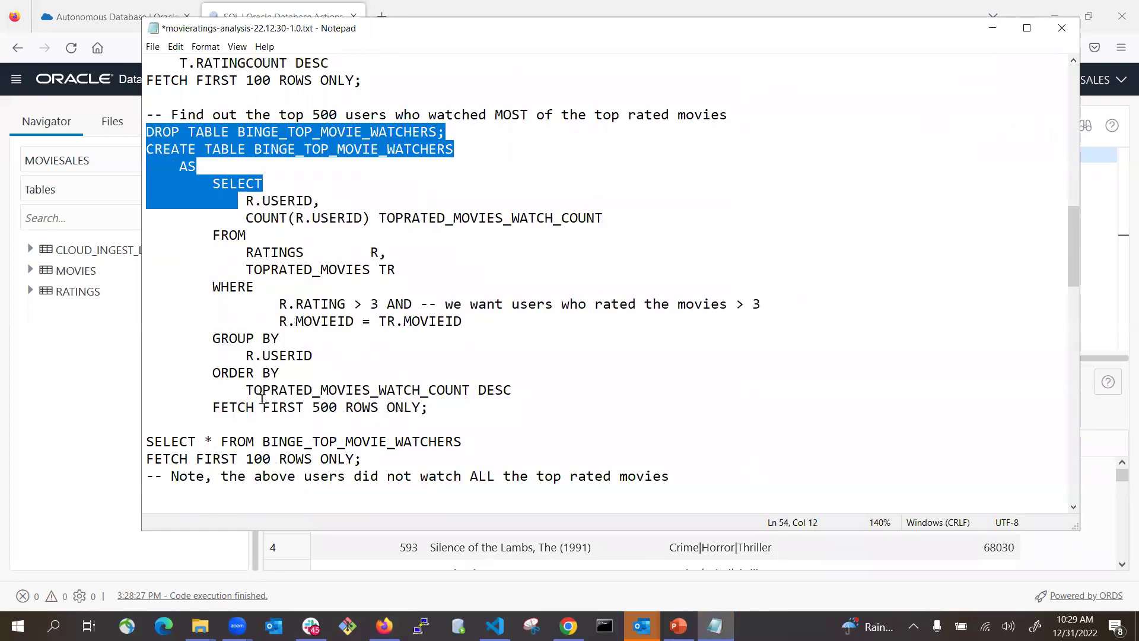
{"action": "left_click", "coordinate": [458, 413], "text": "shift"}
{"action": "key", "text": "ctrl+c"}
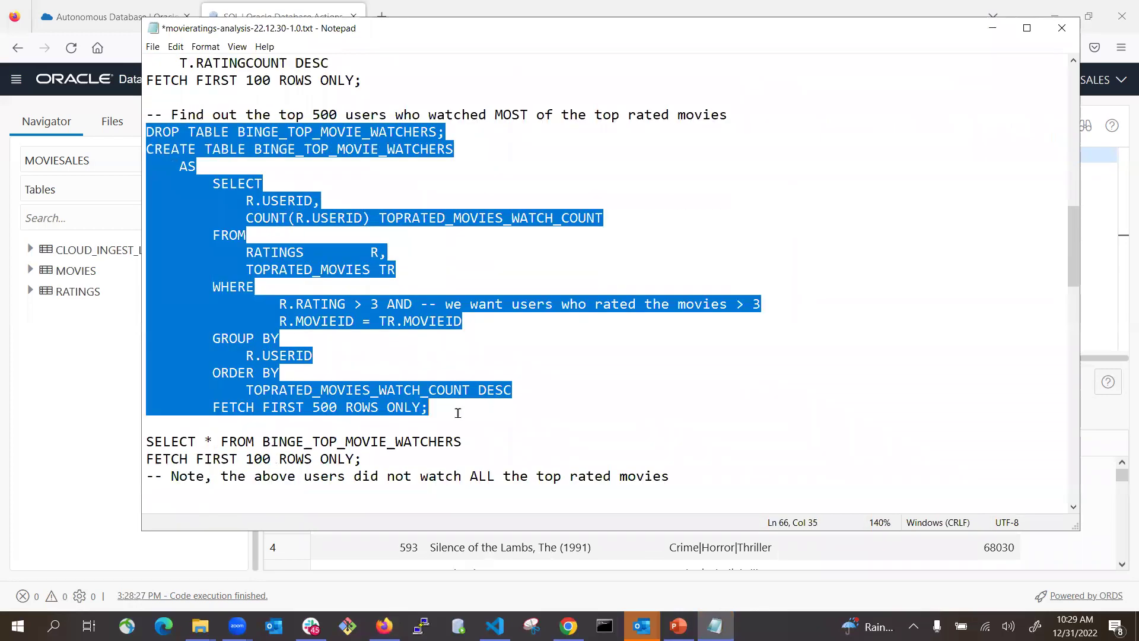
{"action": "key", "text": "alt+Tab"}
{"action": "left_click", "coordinate": [623, 301]}
{"action": "key", "text": "ctrl+a"}
{"action": "key", "text": "ctrl+v"}
{"action": "scroll", "coordinate": [623, 306], "scroll_direction": "up", "scroll_amount": 1}
{"action": "scroll", "coordinate": [623, 309], "scroll_direction": "down", "scroll_amount": 2}
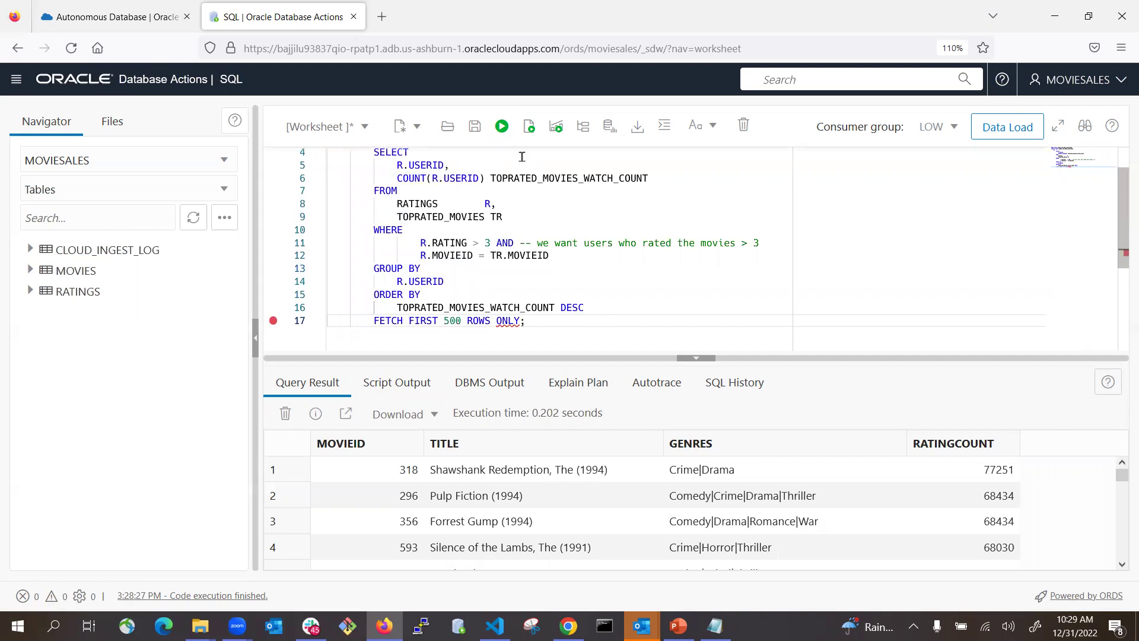
{"action": "left_click", "coordinate": [528, 127]}
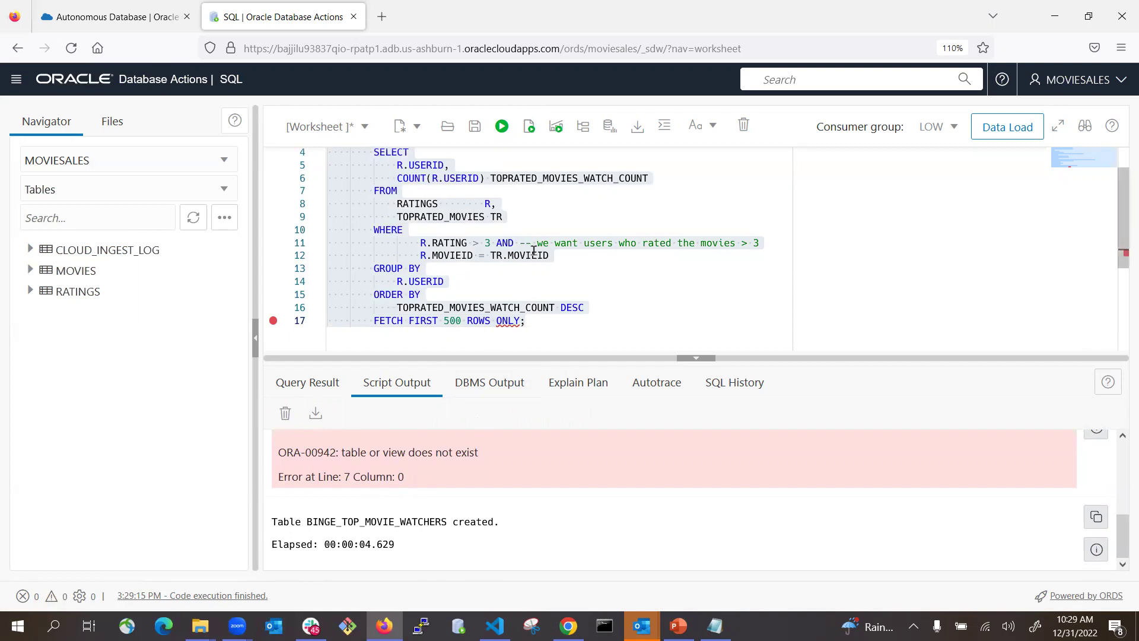
- List the first 100 binge watchers, topped by counts of 293 and 287 top-rated movies
{"action": "key", "text": "alt+Tab"}
{"action": "scroll", "coordinate": [427, 299], "scroll_direction": "down", "scroll_amount": 4}
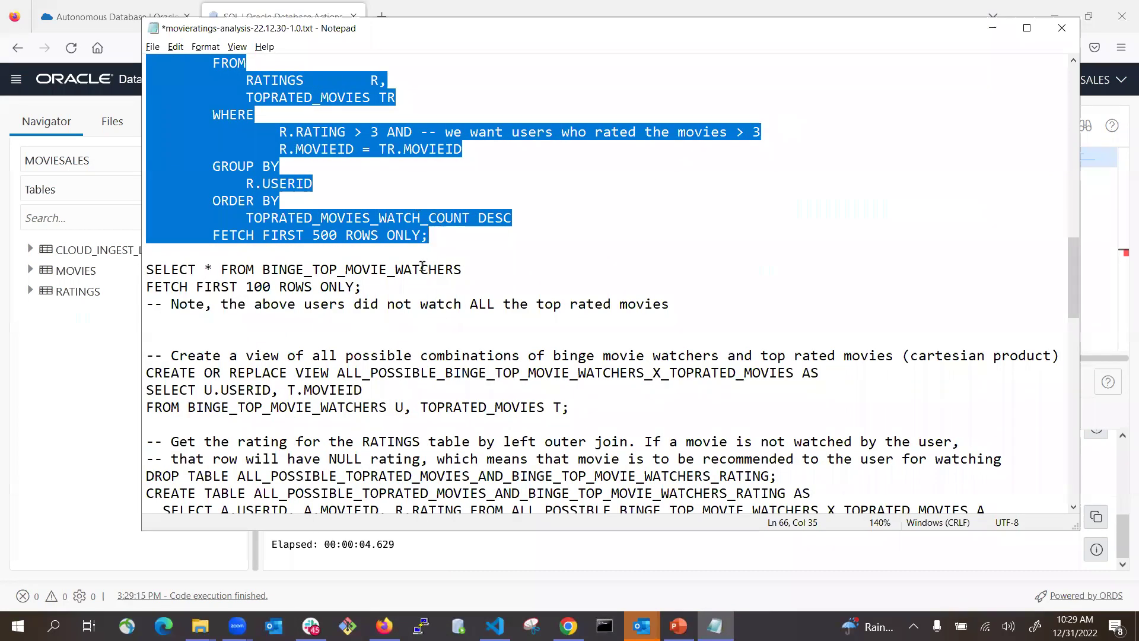
{"action": "left_click_drag", "start_coordinate": [375, 291], "coordinate": [145, 266]}
{"action": "key", "text": "ctrl+c"}
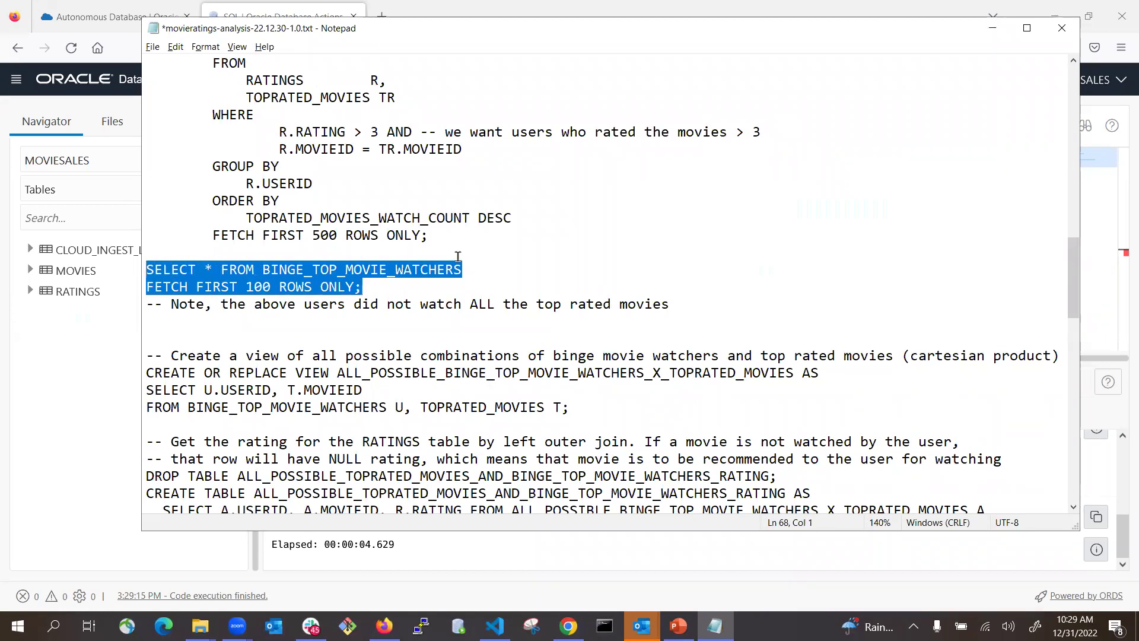
{"action": "key", "text": "alt+Tab"}
{"action": "key", "text": "ctrl+a"}
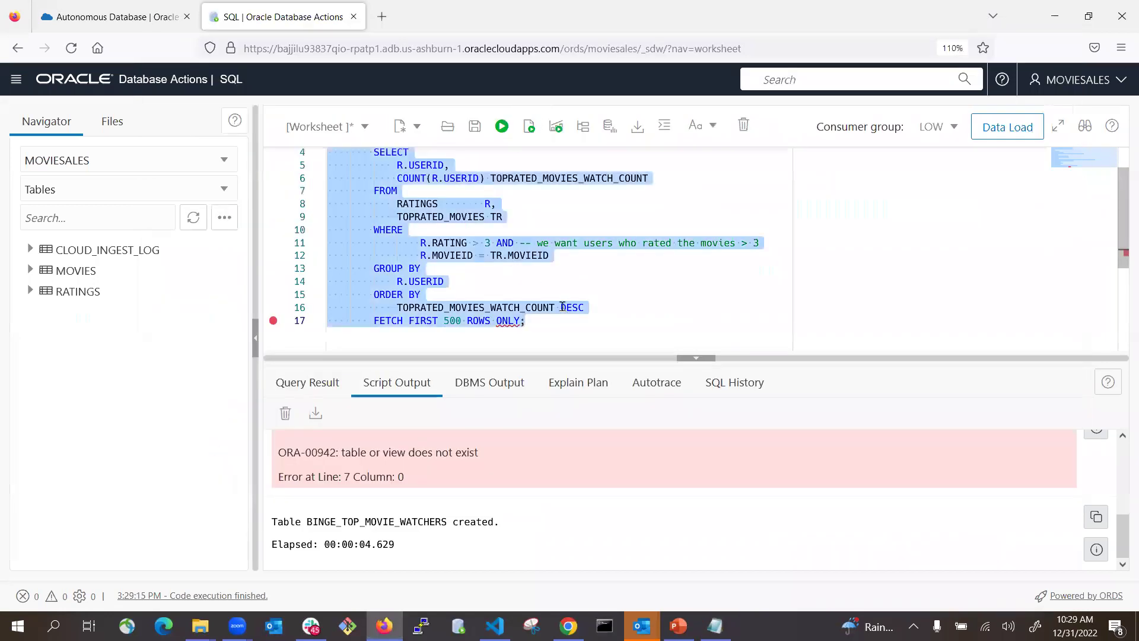
{"action": "key", "text": "ctrl+v"}
{"action": "left_click", "coordinate": [507, 131]}
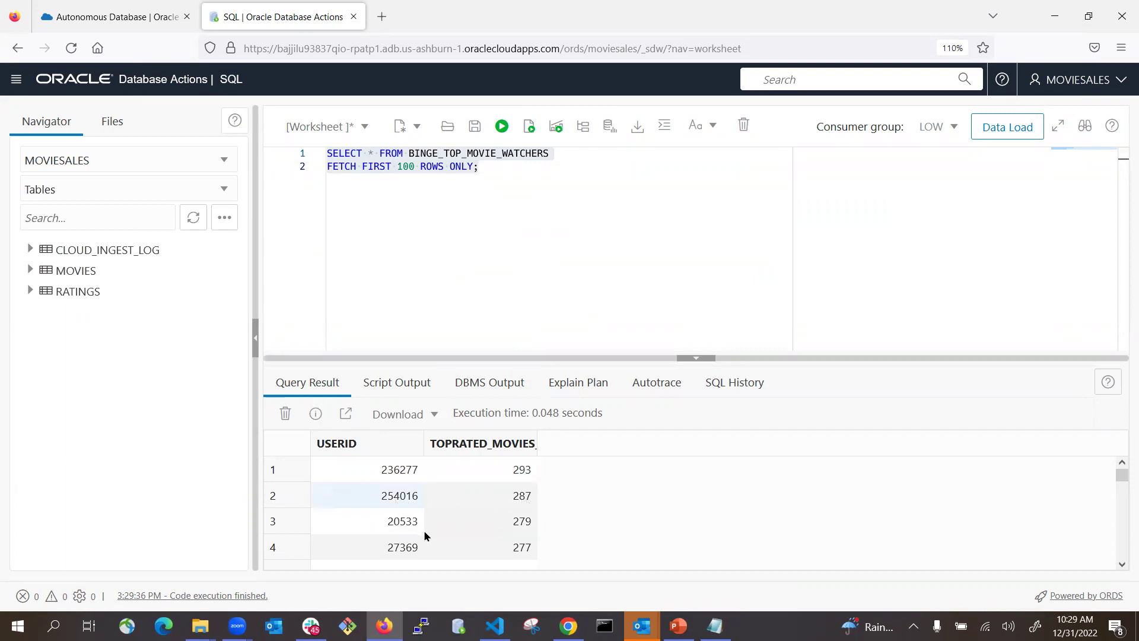
{"action": "scroll", "coordinate": [509, 531], "scroll_direction": "down", "scroll_amount": 10}
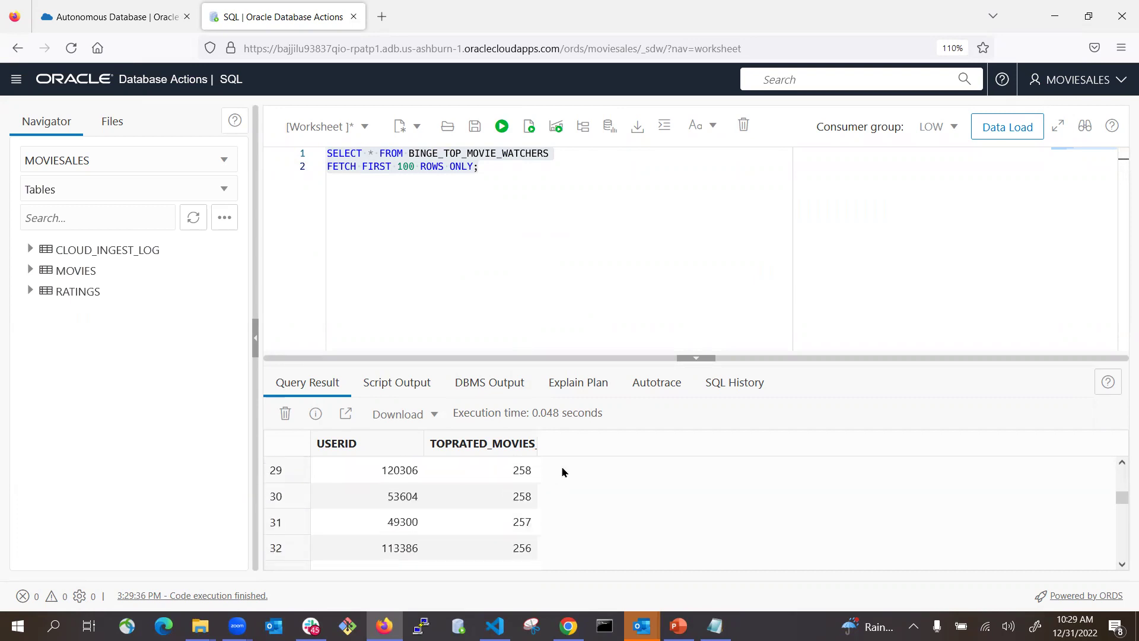
- Run the CREATE VIEW statement combining BINGE_TOP_MOVIE_WATCHERS with TOPRATED_MOVIES
{"action": "key", "text": "alt+Tab"}
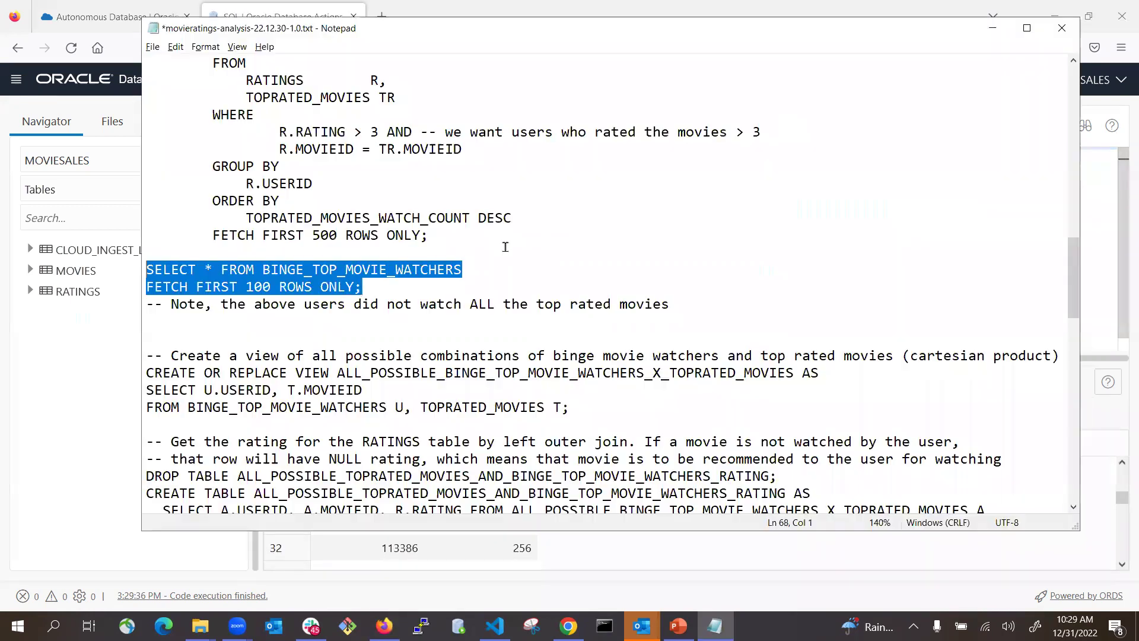
{"action": "scroll", "coordinate": [427, 316], "scroll_direction": "down", "scroll_amount": 3}
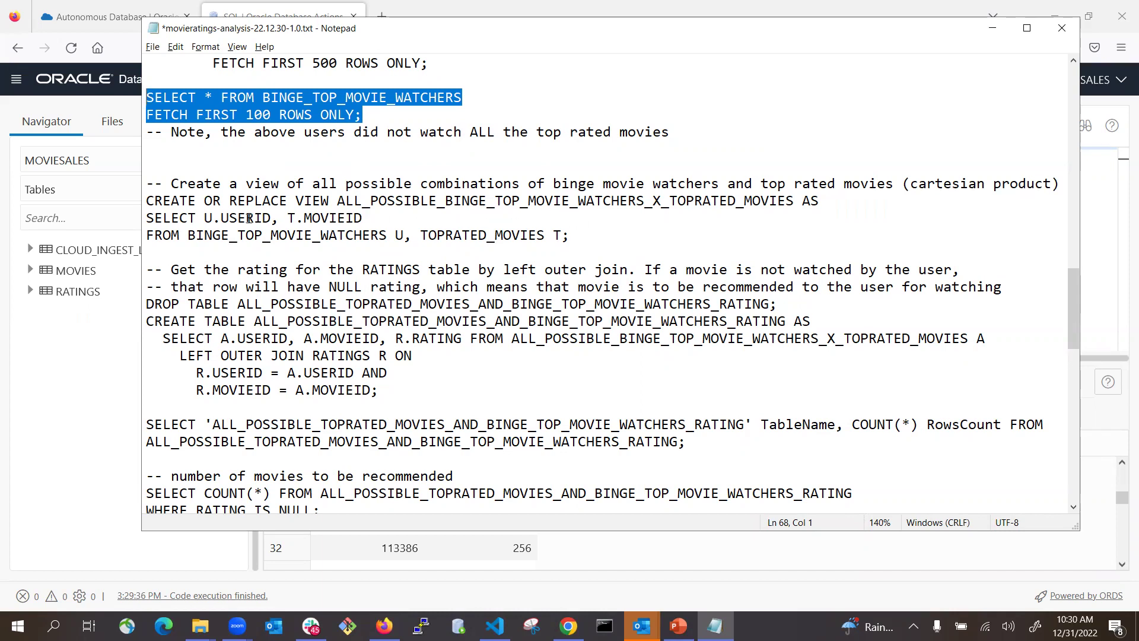
{"action": "double_click", "coordinate": [265, 235]}
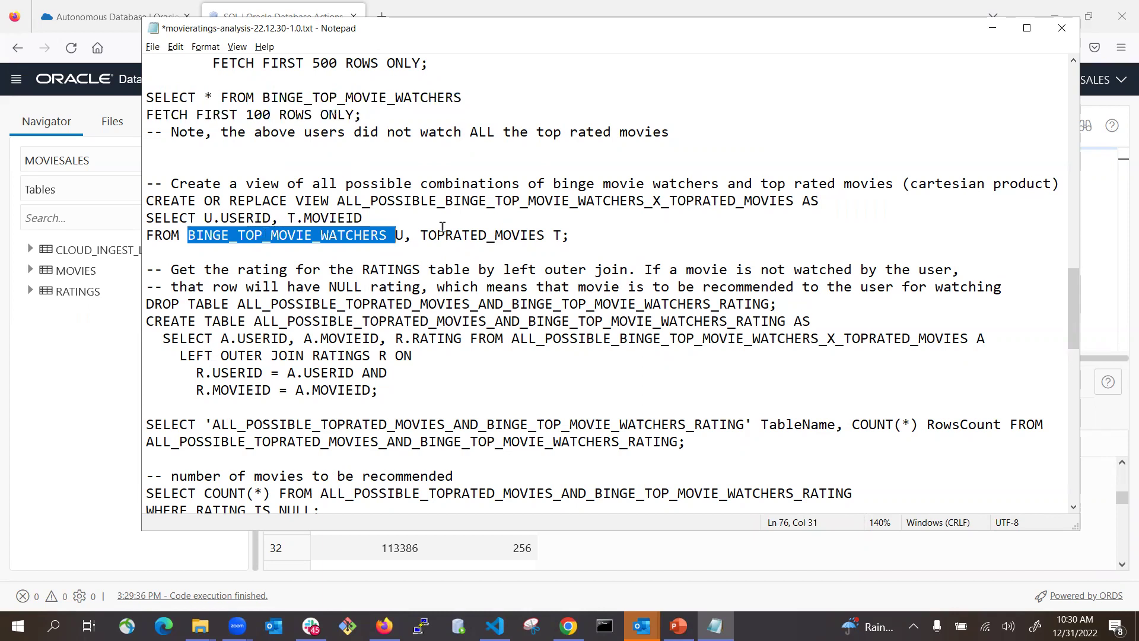
{"action": "left_click", "coordinate": [501, 235]}
{"action": "double_click", "coordinate": [502, 235]}
{"action": "left_click_drag", "start_coordinate": [573, 235], "coordinate": [145, 201]}
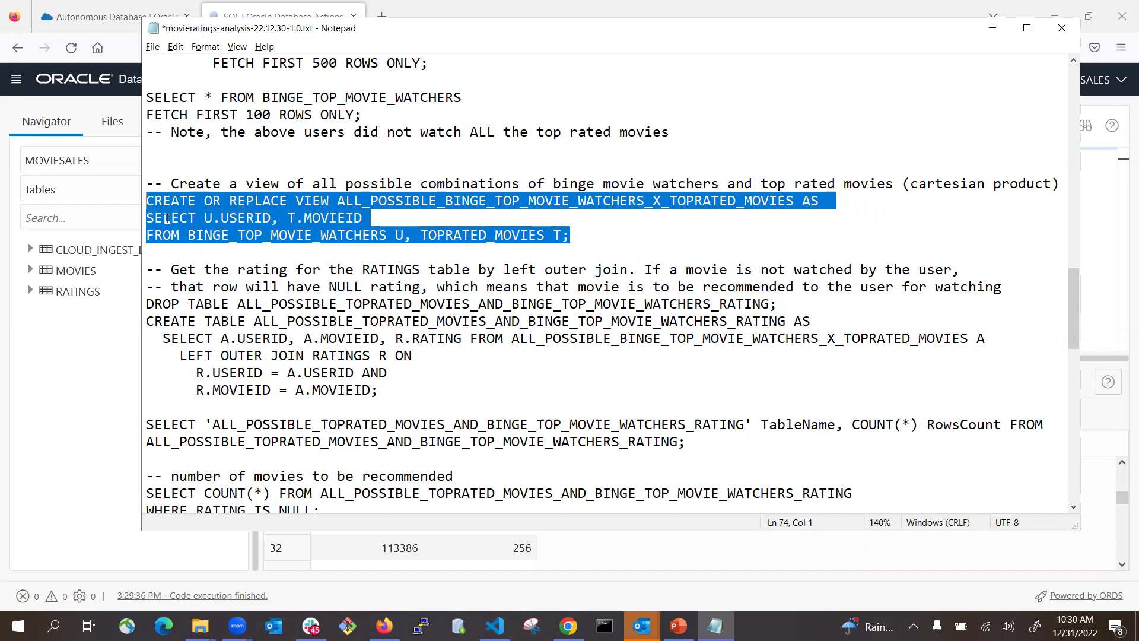
{"action": "key", "text": "ctrl+c"}
{"action": "key", "text": "alt+Tab"}
{"action": "left_click", "coordinate": [435, 226]}
{"action": "key", "text": "ctrl+a"}
{"action": "key", "text": "ctrl+v"}
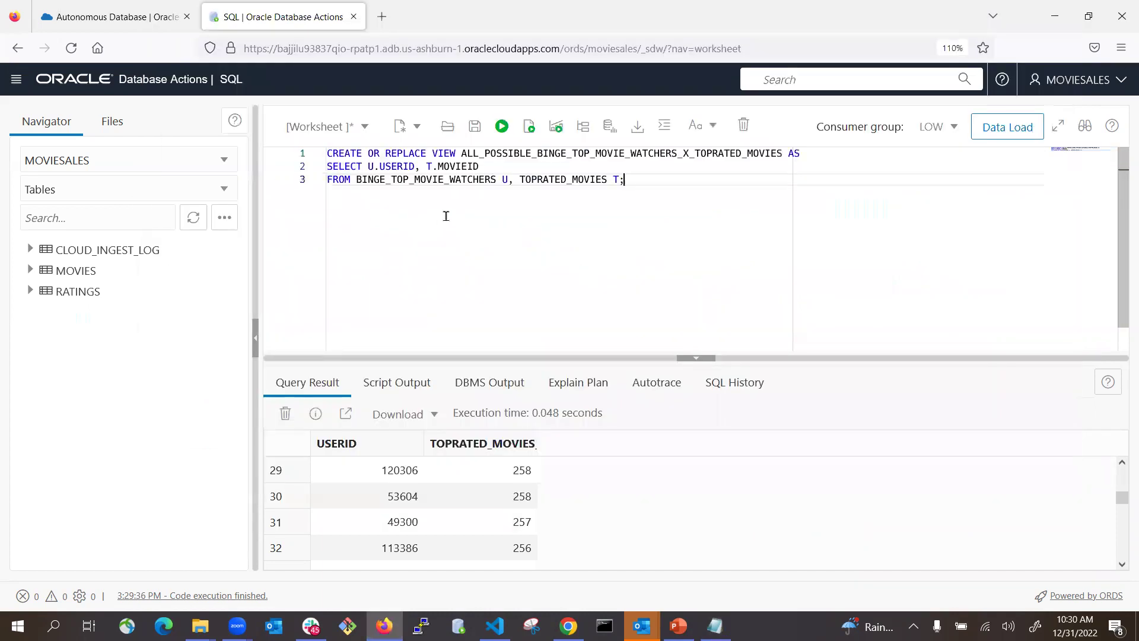
{"action": "left_click", "coordinate": [501, 126]}
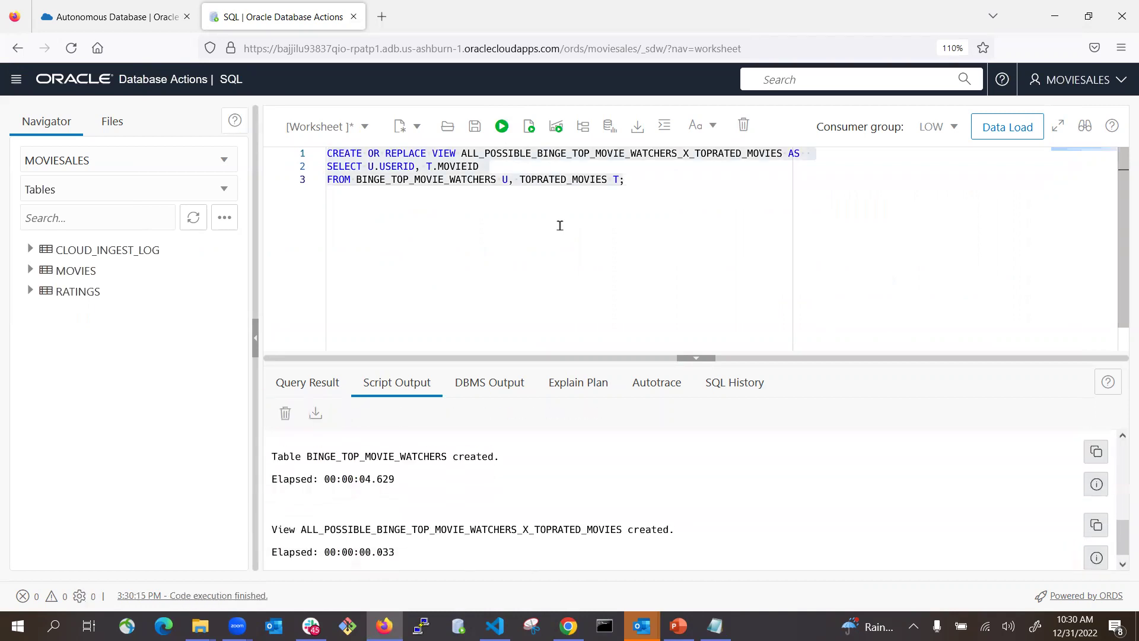
- Select the DROP TABLE and CREATE TABLE statements for the left outer join with RATINGS
{"action": "key", "text": "alt+Tab"}
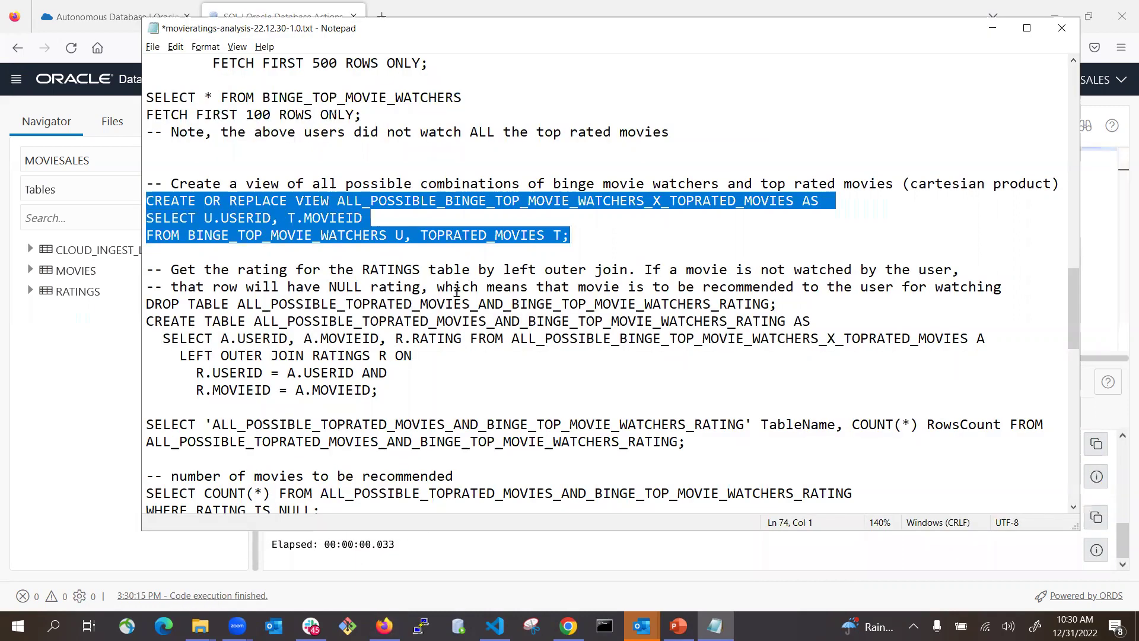
{"action": "scroll", "coordinate": [388, 303], "scroll_direction": "down", "scroll_amount": 2}
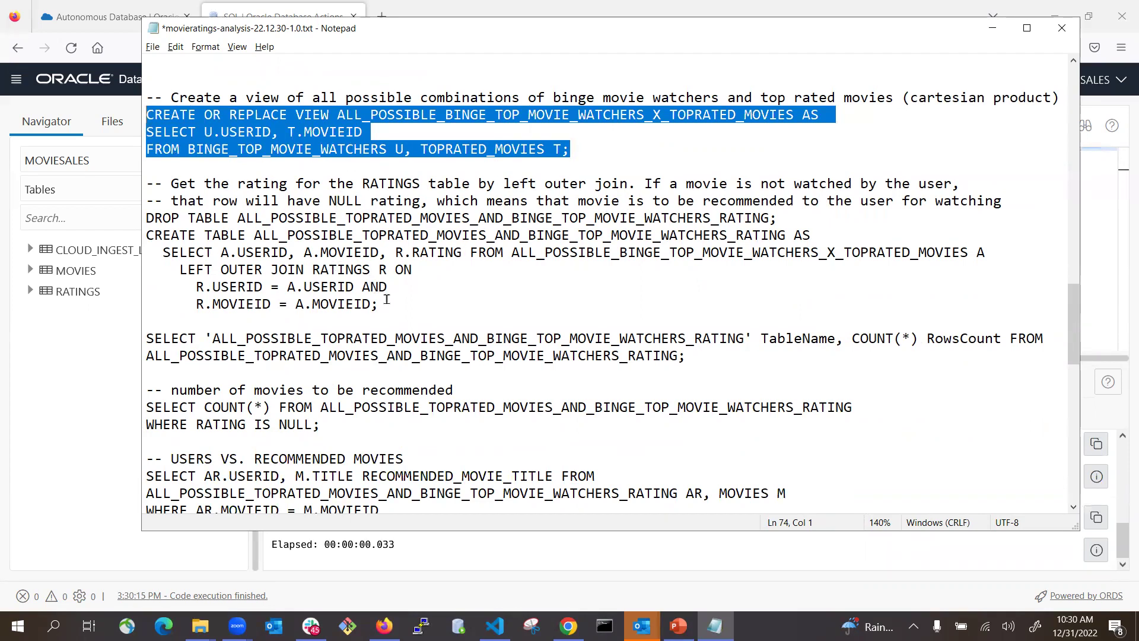
{"action": "double_click", "coordinate": [349, 268]}
{"action": "left_click", "coordinate": [422, 302]}
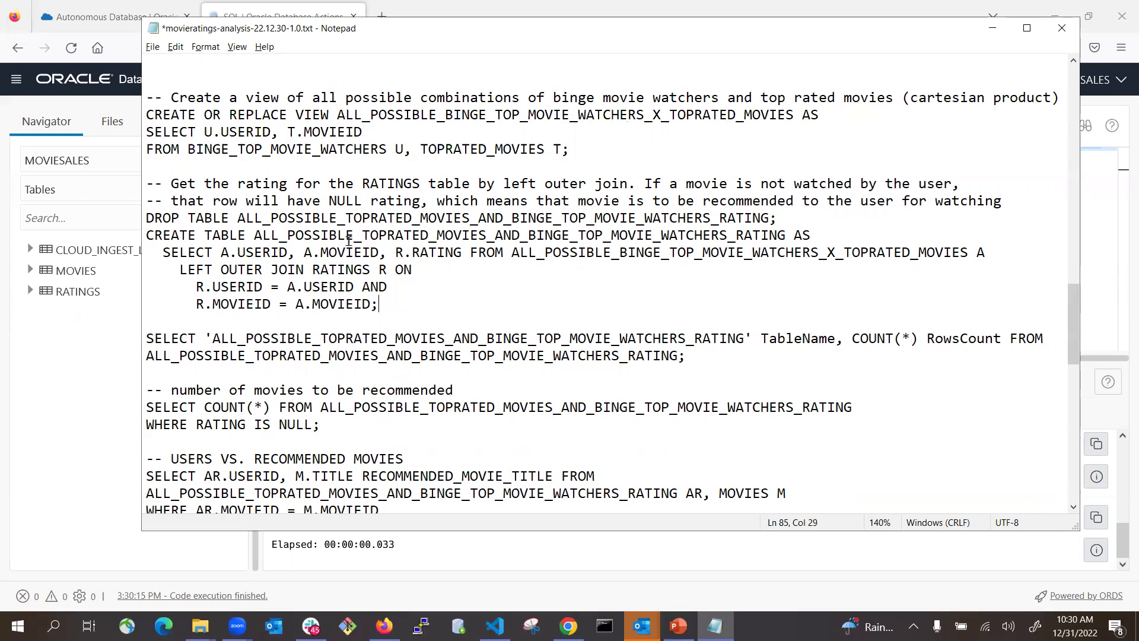
{"action": "left_click_drag", "start_coordinate": [380, 305], "coordinate": [136, 223]}
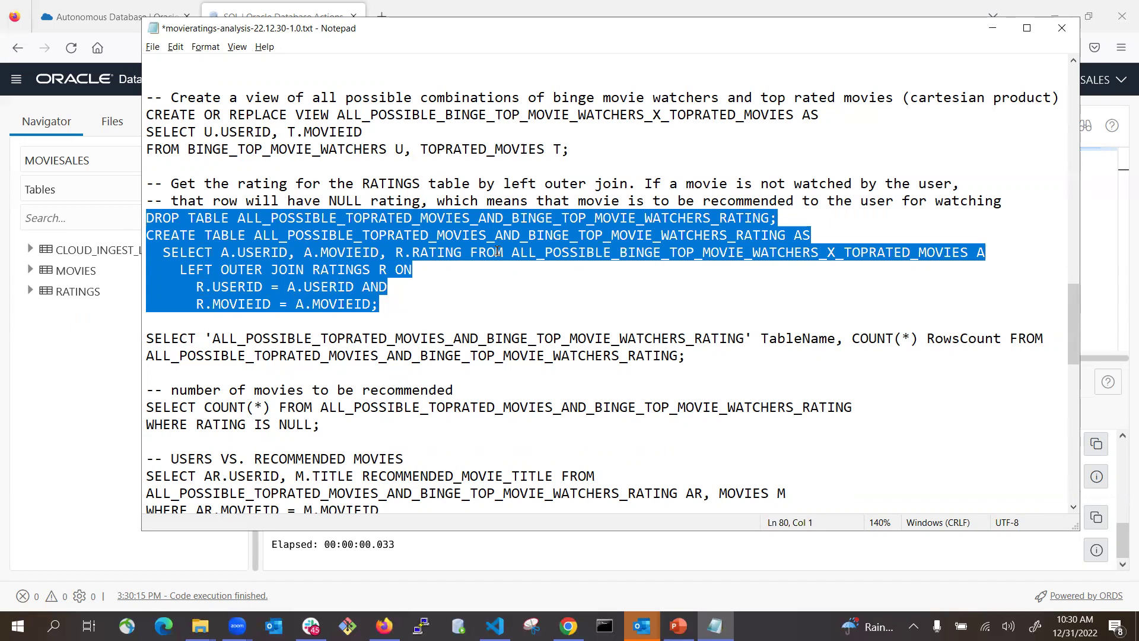
- Replace the old view statement with the left-join DROP/CREATE TABLE script and run it
{"action": "key", "text": "alt+Tab"}
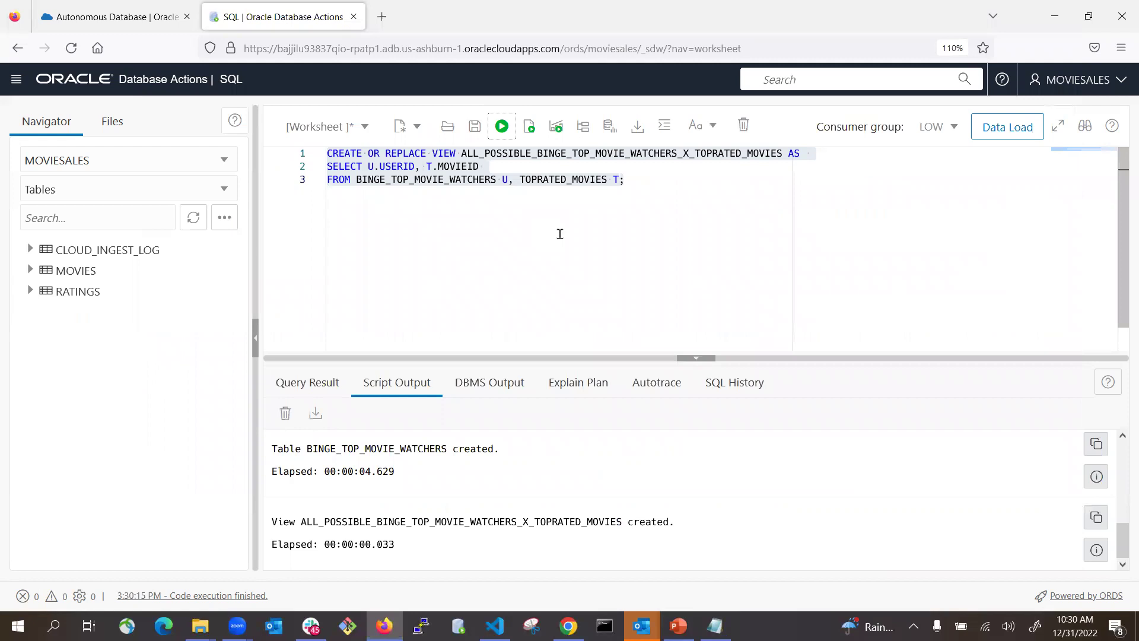
{"action": "key", "text": "alt+Tab"}
{"action": "key", "text": "alt+Tab"}
{"action": "key", "text": "ctrl+a"}
{"action": "left_click", "coordinate": [426, 178]}
{"action": "left_click_drag", "start_coordinate": [625, 180], "coordinate": [271, 153]}
{"action": "key", "text": "ctrl+v"}
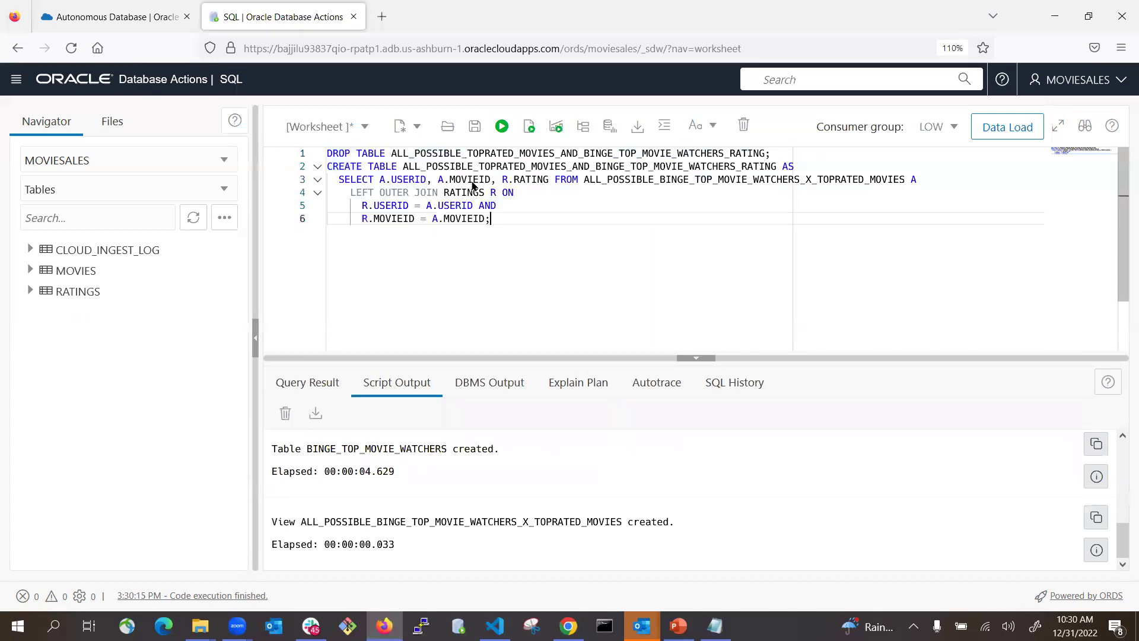
{"action": "left_click", "coordinate": [530, 127]}
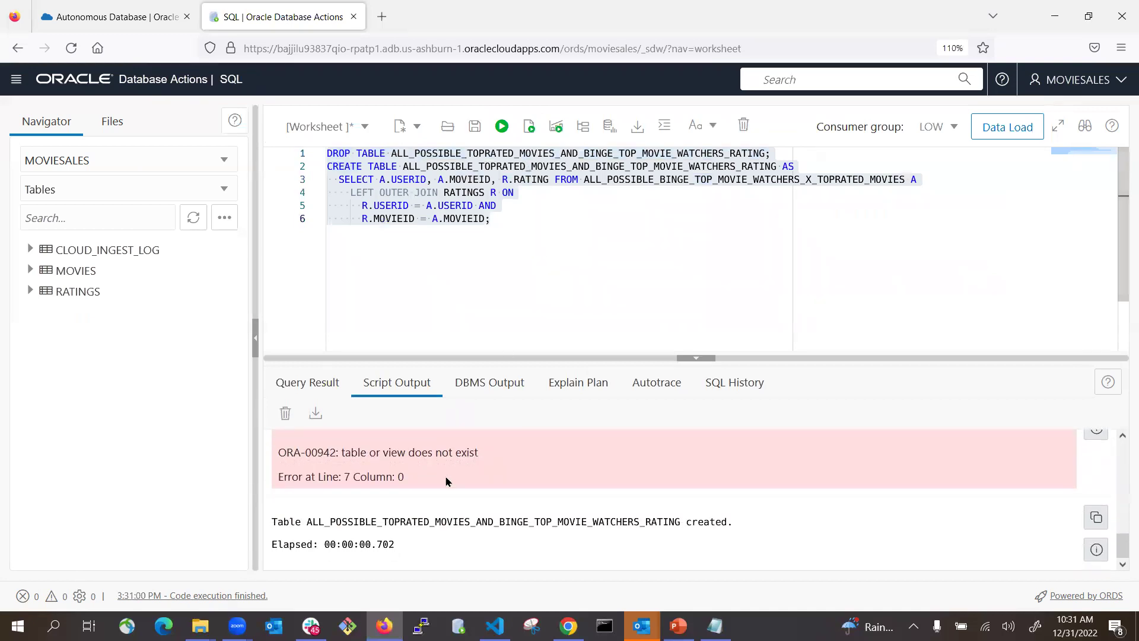
{"action": "left_click", "coordinate": [541, 282]}
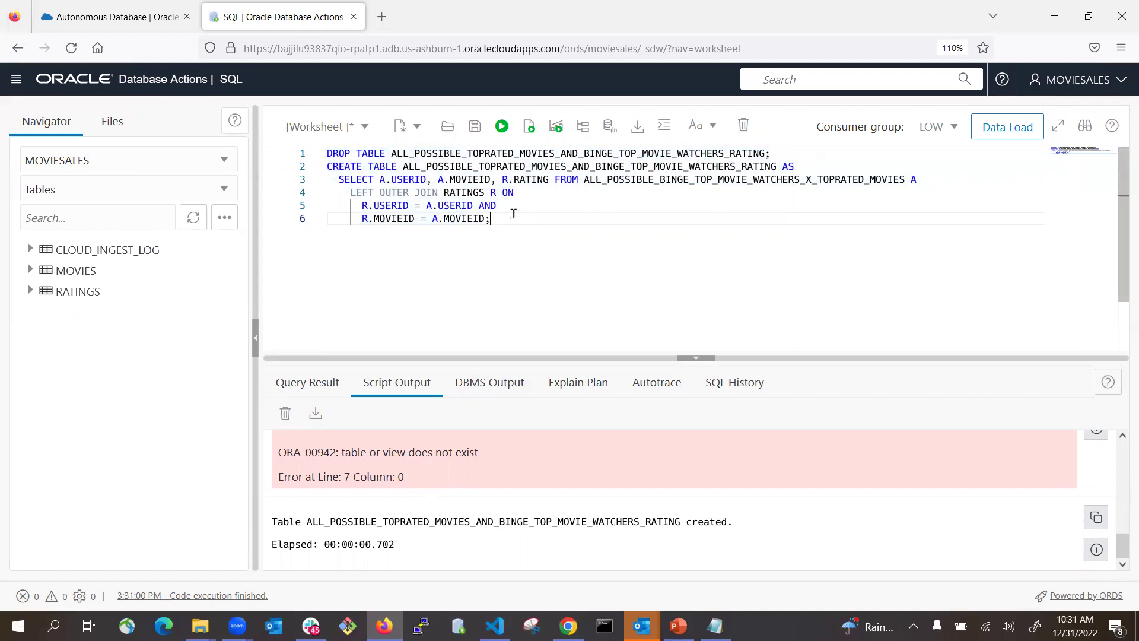
{"action": "key", "text": "alt+Tab"}
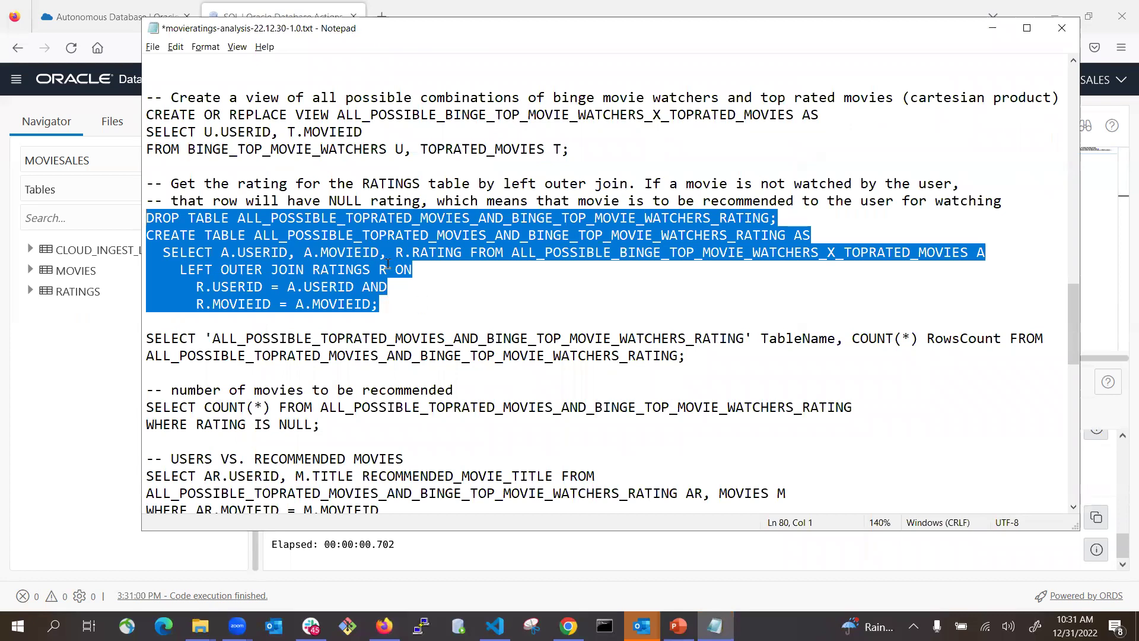
- Run the RowsCount query on the combined ratings table (153000 rows) and widen TABLENAME
{"action": "left_click_drag", "start_coordinate": [692, 355], "coordinate": [143, 342]}
{"action": "key", "text": "alt+Tab"}
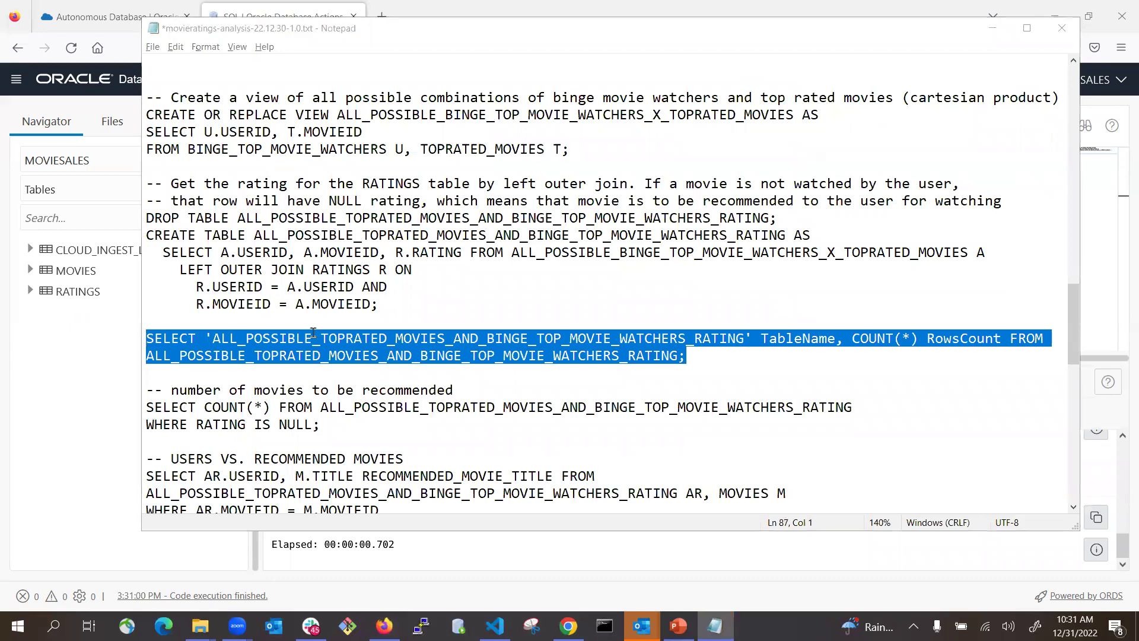
{"action": "key", "text": "ctrl+a"}
{"action": "key", "text": "ctrl+v"}
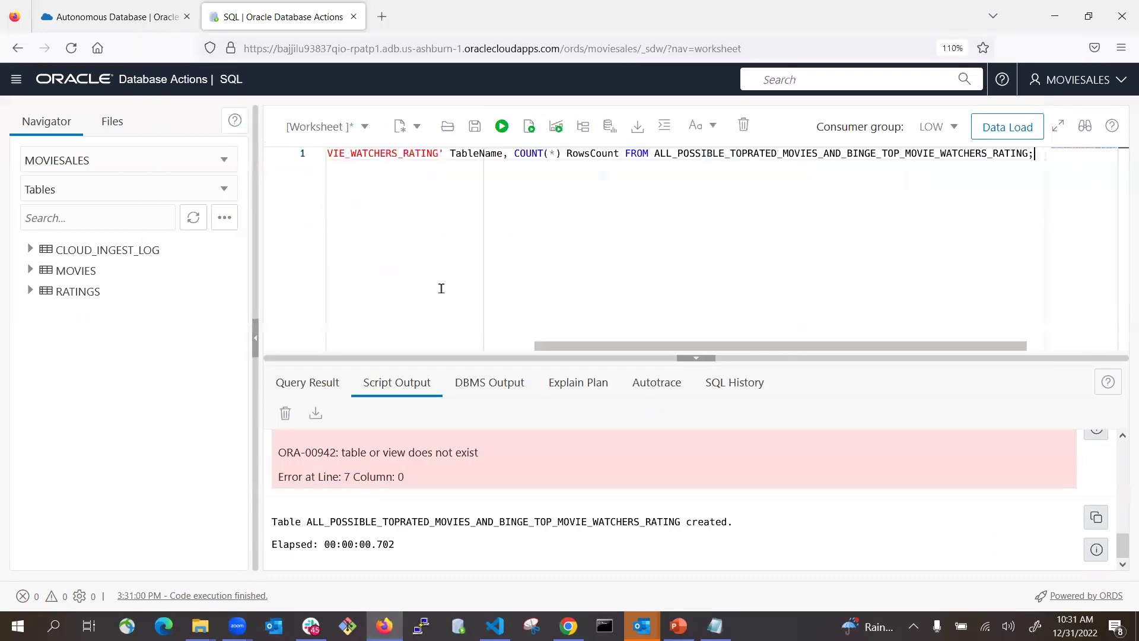
{"action": "left_click", "coordinate": [502, 126]}
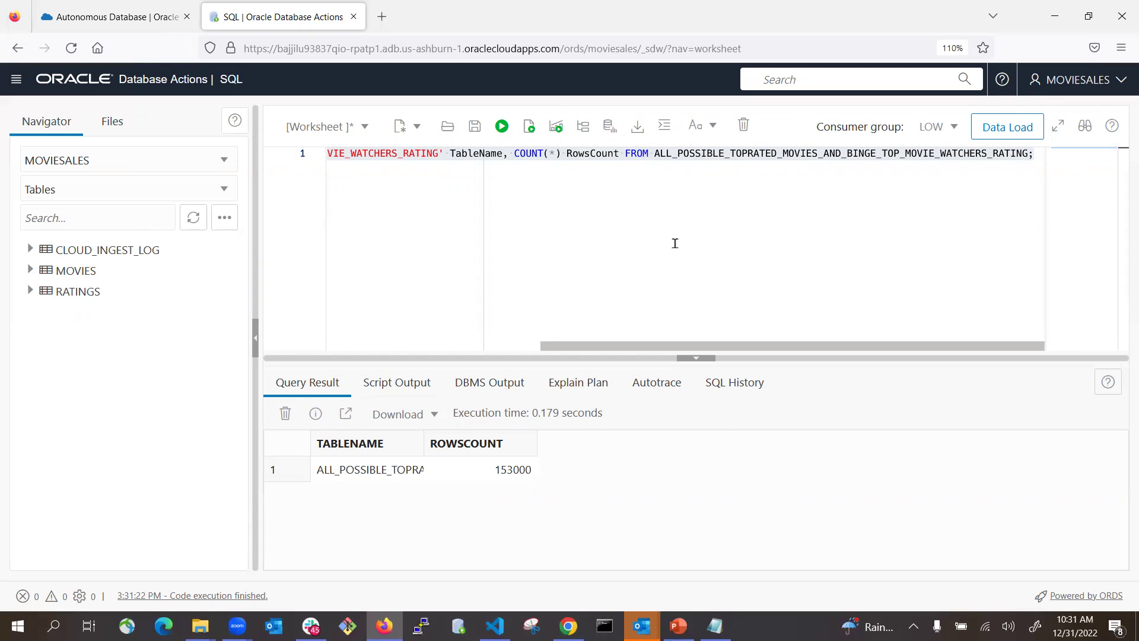
{"action": "key", "text": "alt+Tab"}
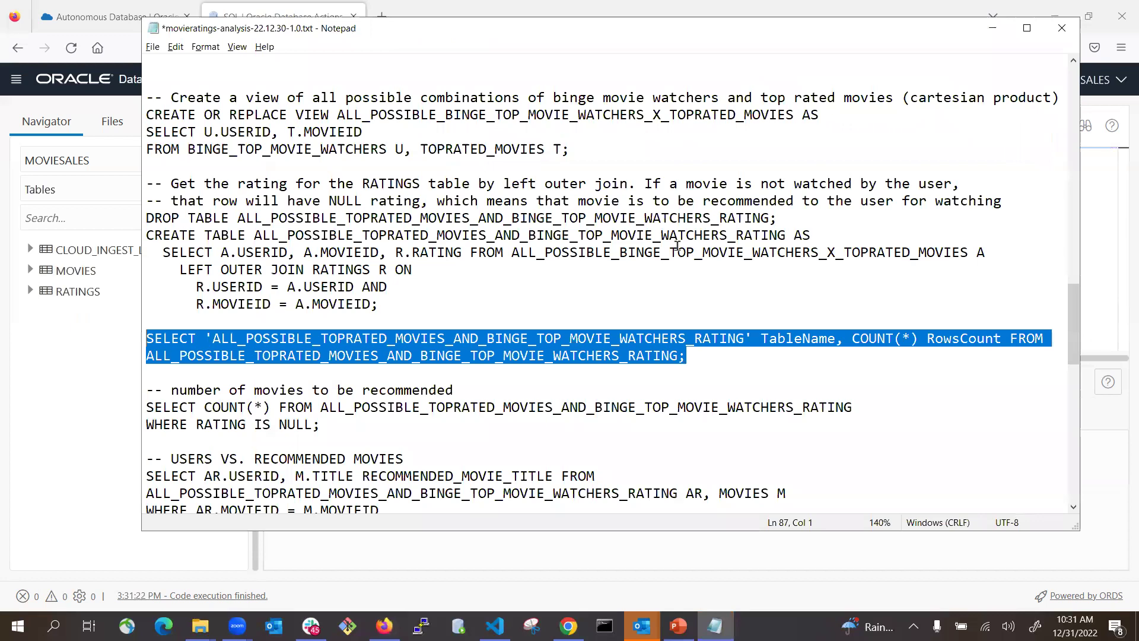
{"action": "key", "text": "alt+Tab"}
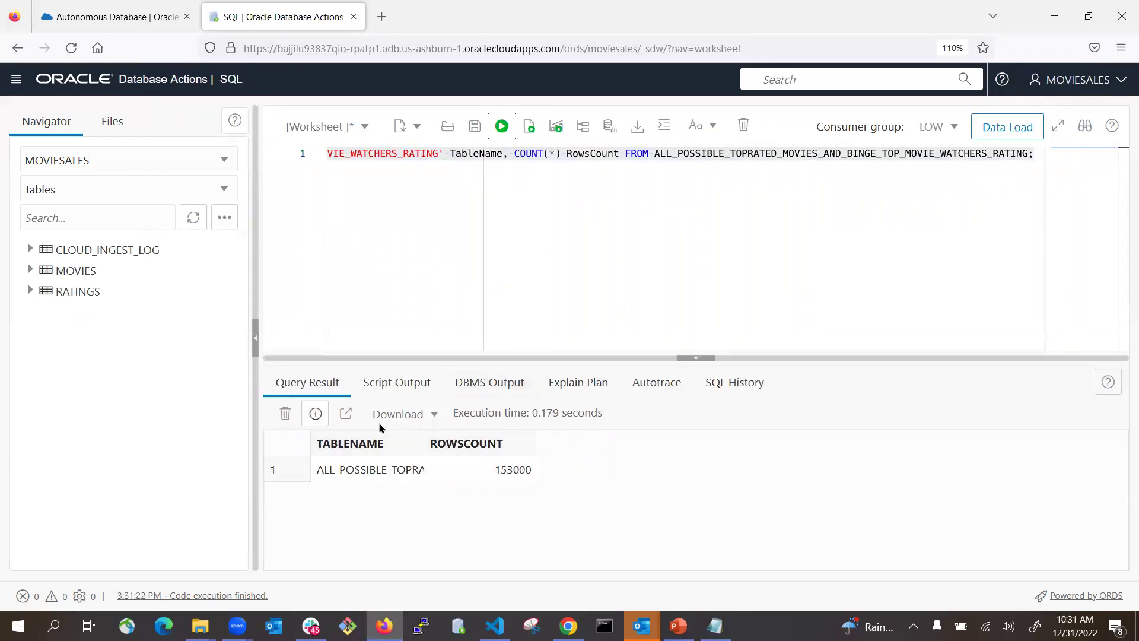
{"action": "left_click_drag", "start_coordinate": [424, 446], "coordinate": [517, 445]}
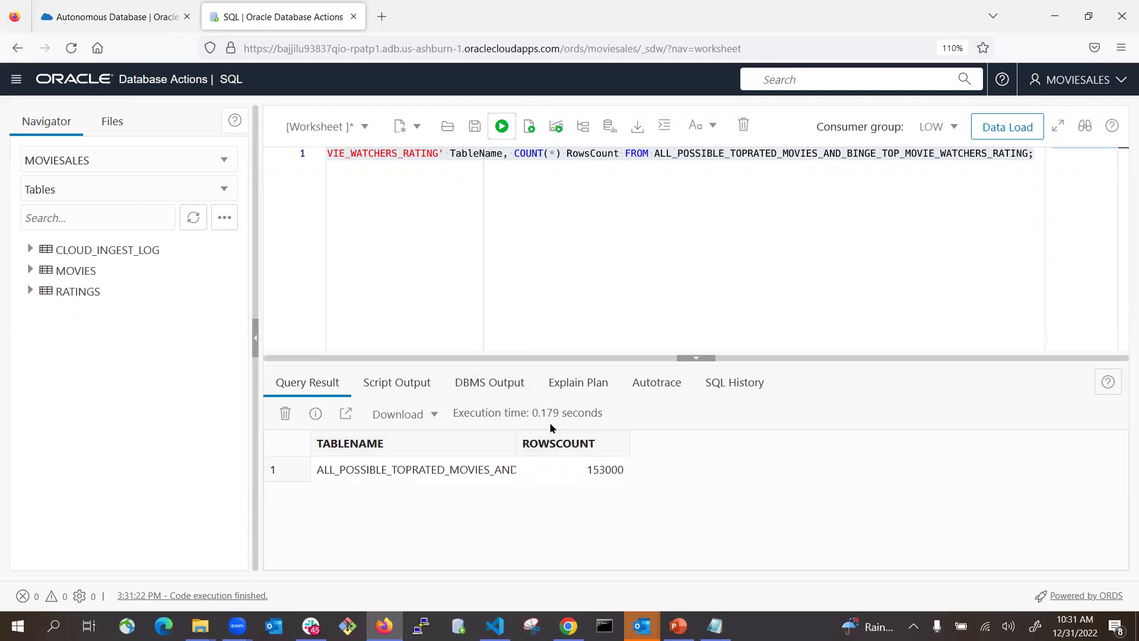
{"action": "key", "text": "alt+Tab"}
{"action": "scroll", "coordinate": [513, 320], "scroll_direction": "down", "scroll_amount": 3}
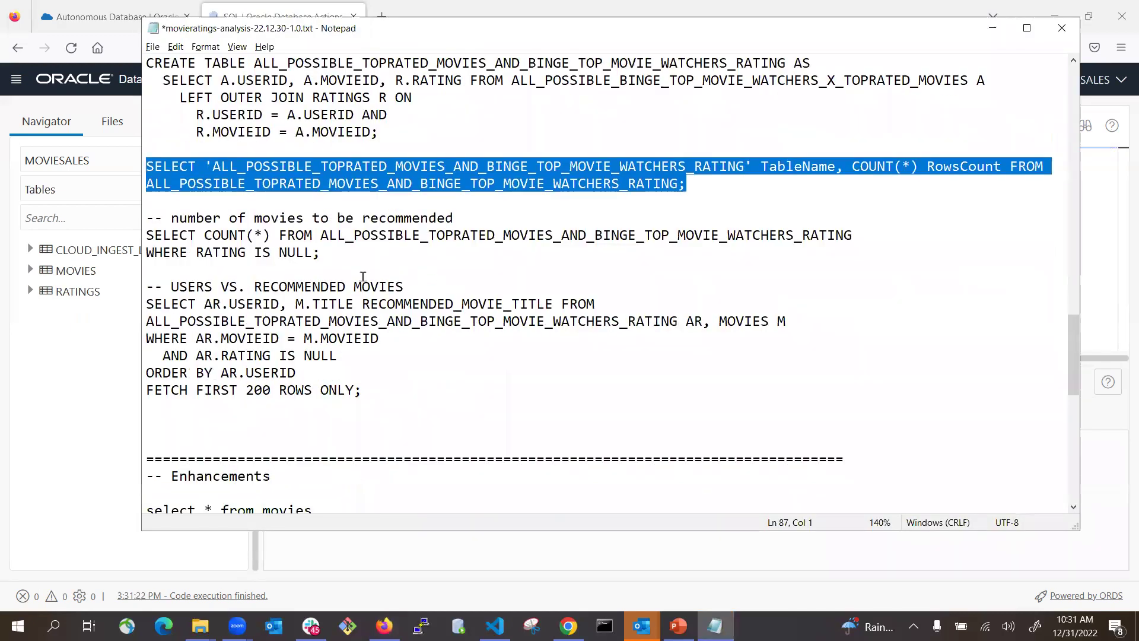
- Run the RATING IS NULL count query, showing 25562 movies to recommend
{"action": "left_click_drag", "start_coordinate": [321, 252], "coordinate": [146, 236]}
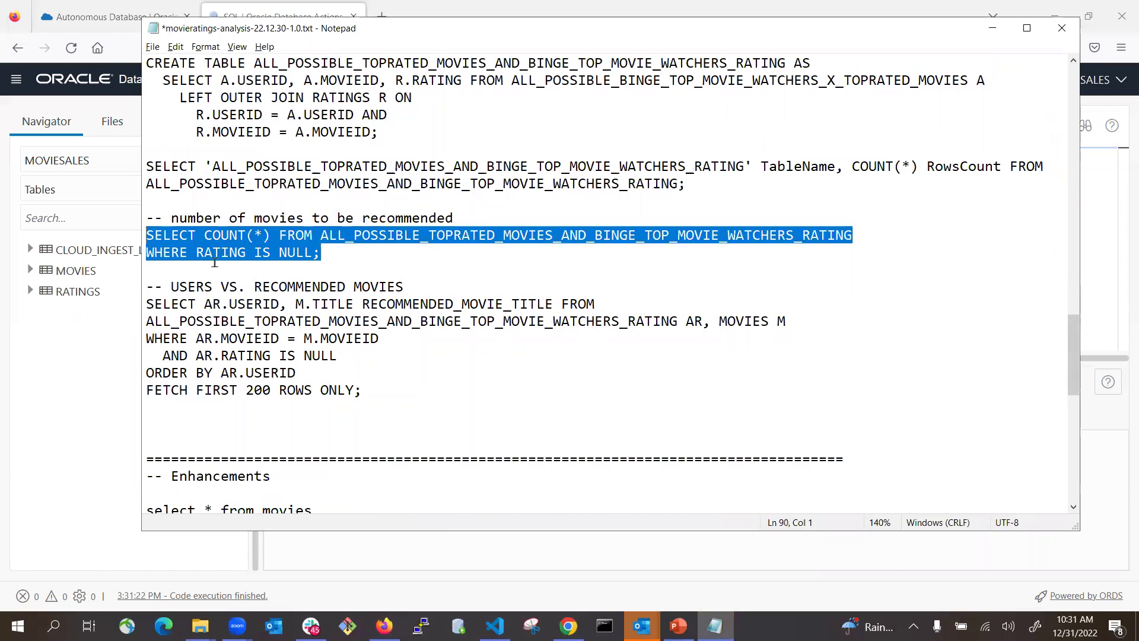
{"action": "key", "text": "alt+Tab"}
{"action": "key", "text": "ctrl+a"}
{"action": "key", "text": "ctrl+v"}
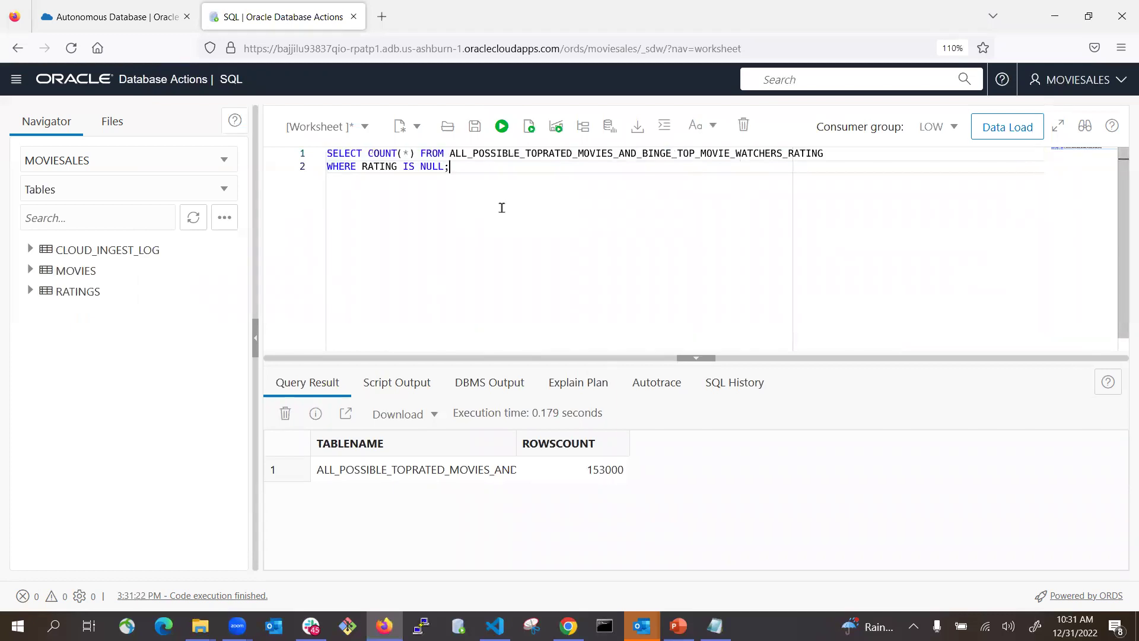
{"action": "left_click", "coordinate": [502, 126]}
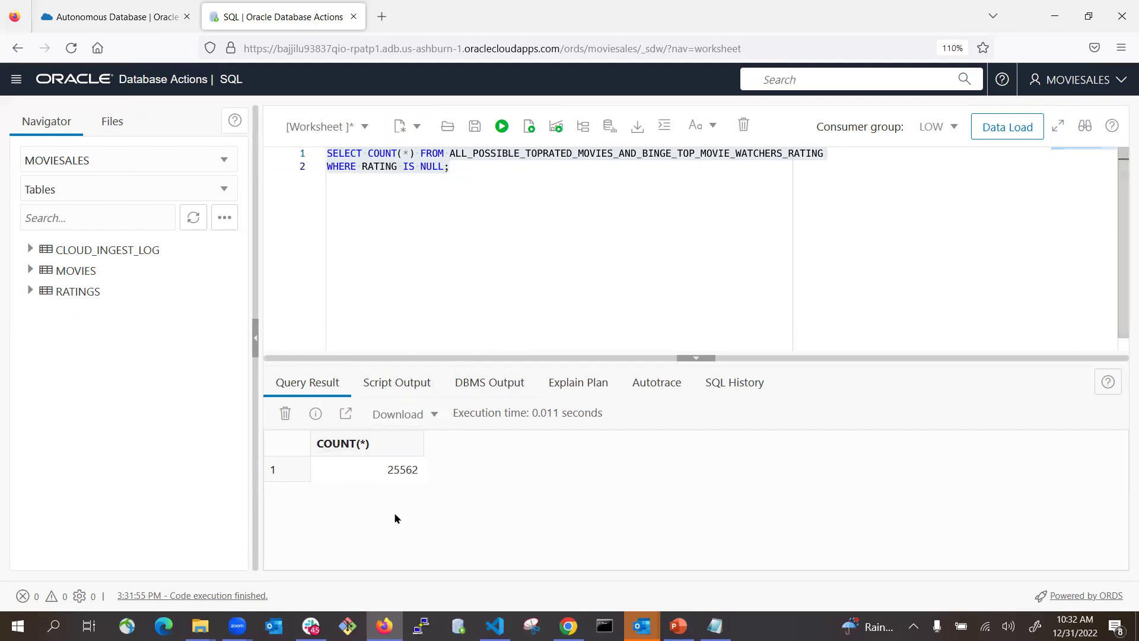
{"action": "key", "text": "alt+Tab"}
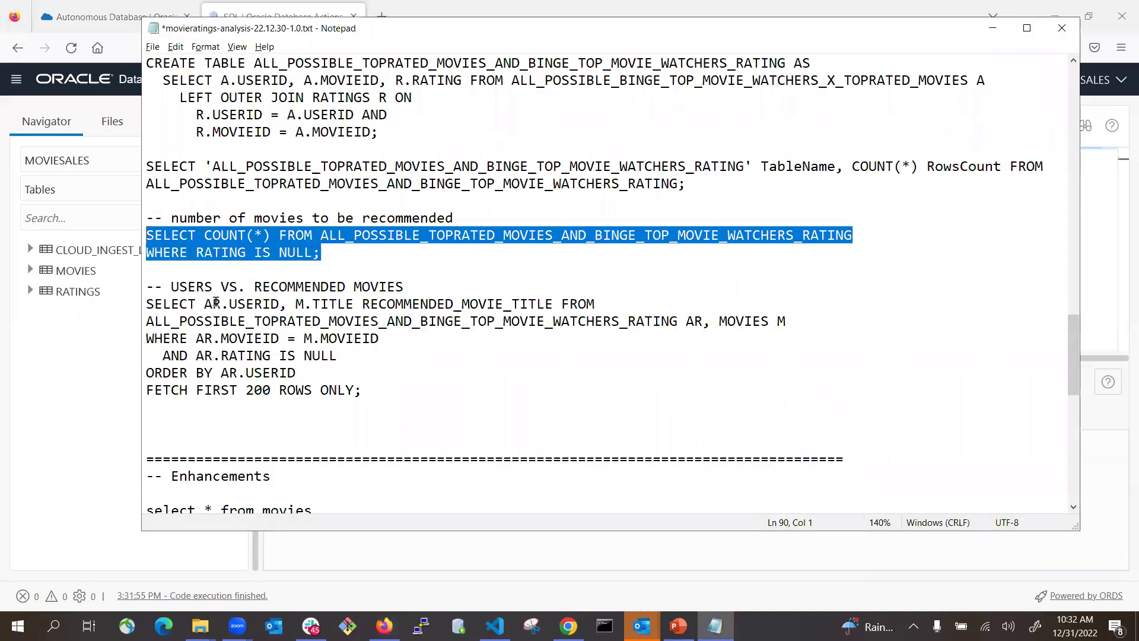
- Run the users-versus-recommended-movies query listing up to 200 titles per user
{"action": "left_click_drag", "start_coordinate": [144, 305], "coordinate": [370, 386]}
{"action": "key", "text": "ctrl+c"}
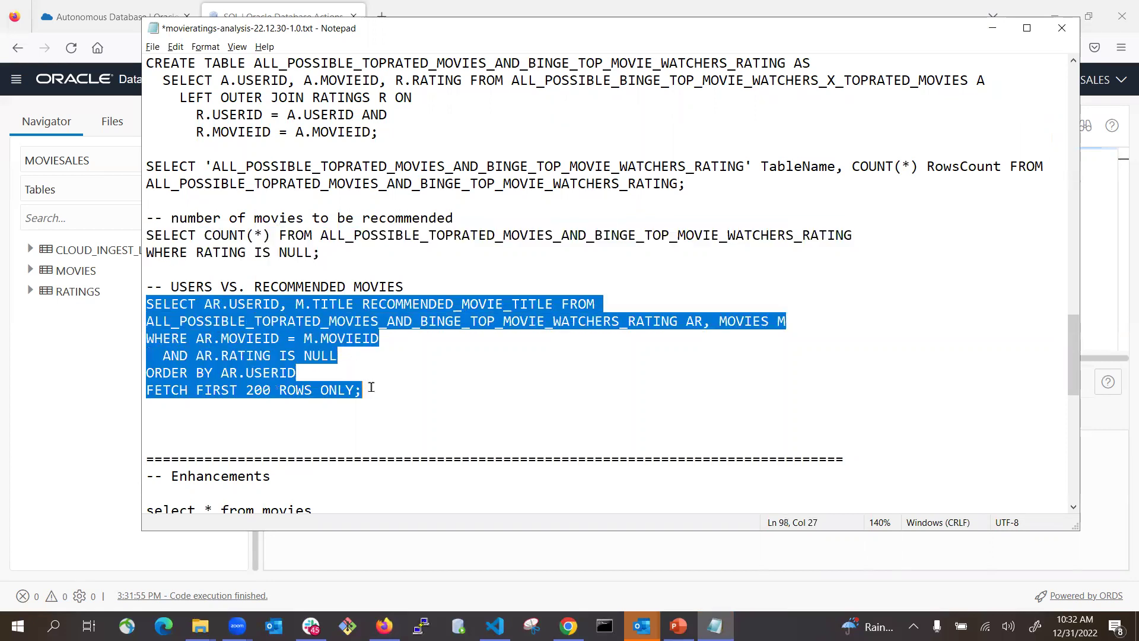
{"action": "key", "text": "alt+Tab"}
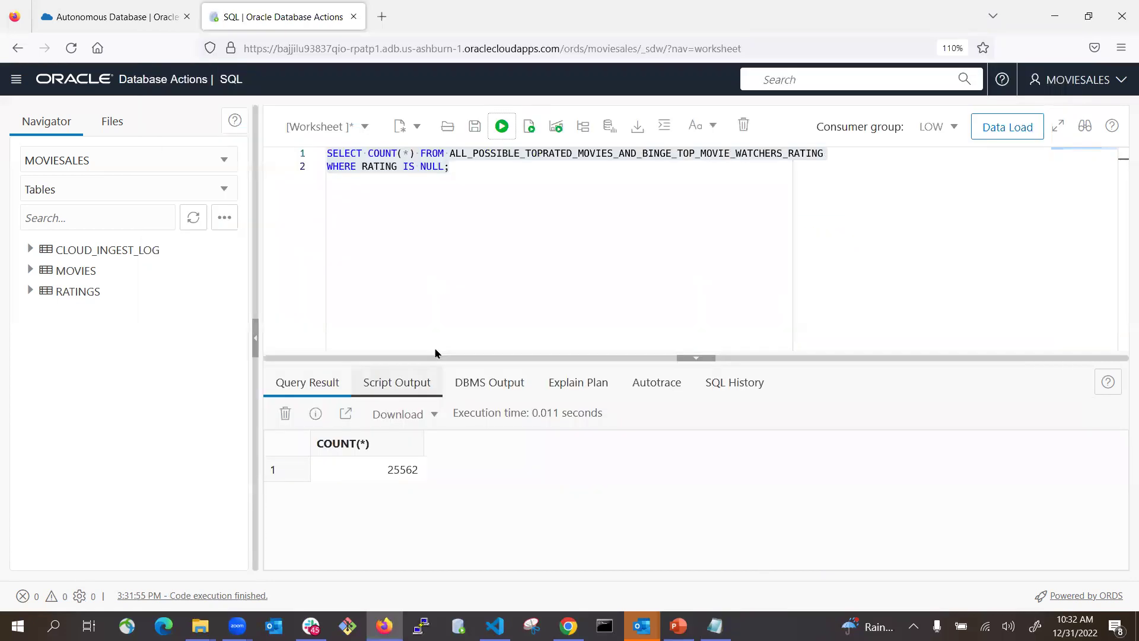
{"action": "key", "text": "ctrl+a"}
{"action": "key", "text": "ctrl+v"}
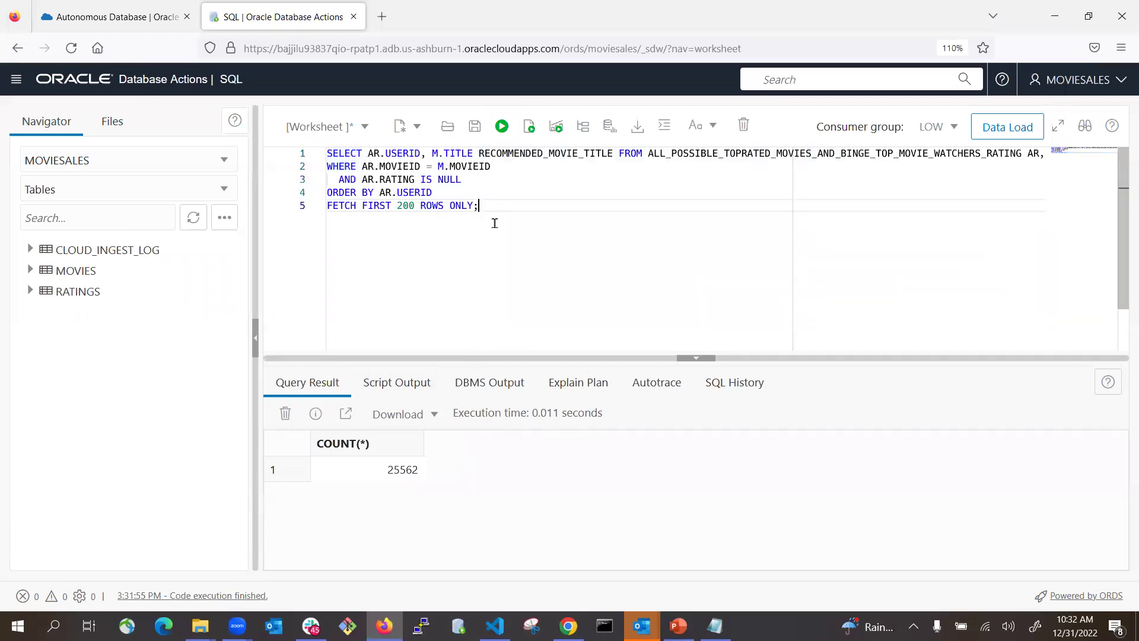
{"action": "left_click", "coordinate": [501, 127]}
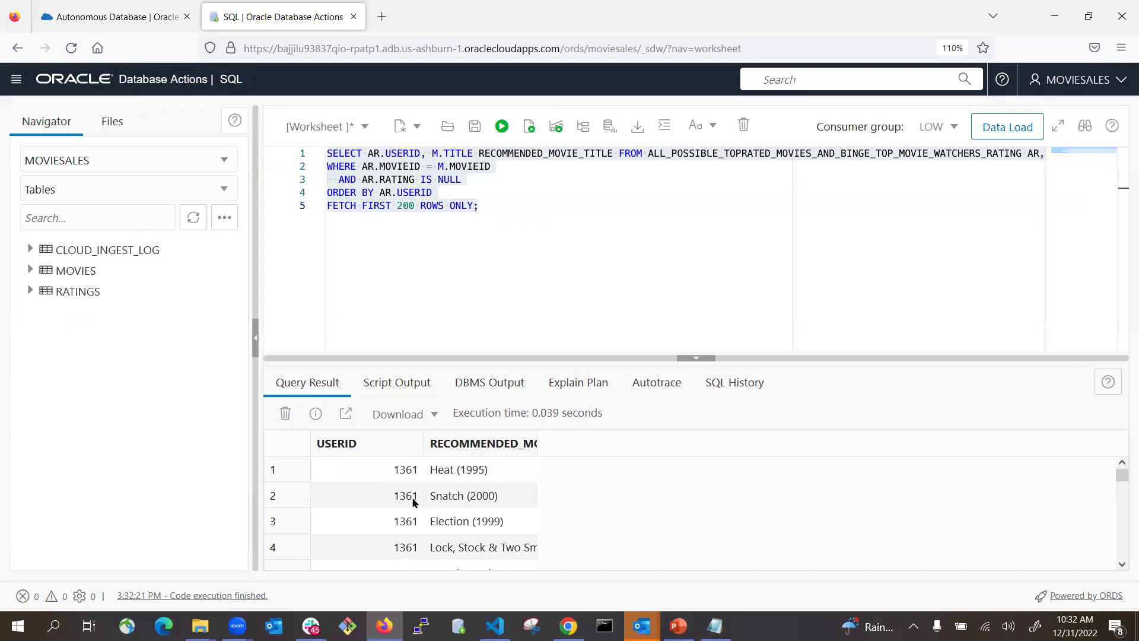
- Widen RECOMMENDED_MOVIE_TITLE so titles like Back to the Future Part III (1990) show fully
{"action": "scroll", "coordinate": [500, 507], "scroll_direction": "down", "scroll_amount": 10}
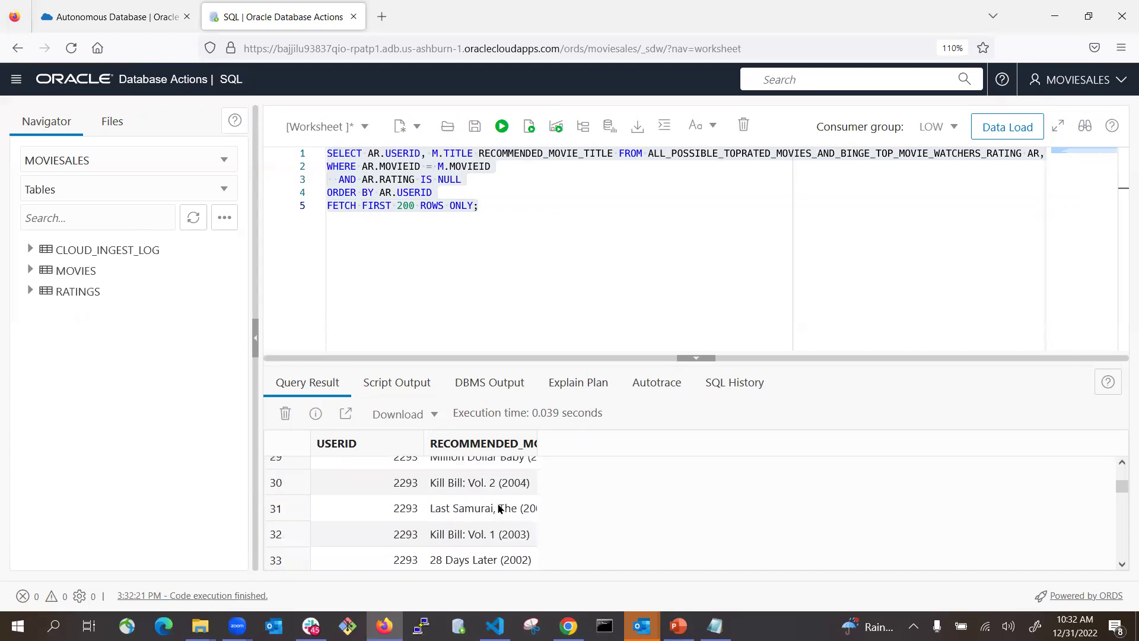
{"action": "scroll", "coordinate": [498, 508], "scroll_direction": "up", "scroll_amount": 10}
{"action": "scroll", "coordinate": [498, 508], "scroll_direction": "down", "scroll_amount": 3}
{"action": "scroll", "coordinate": [498, 508], "scroll_direction": "down", "scroll_amount": 9}
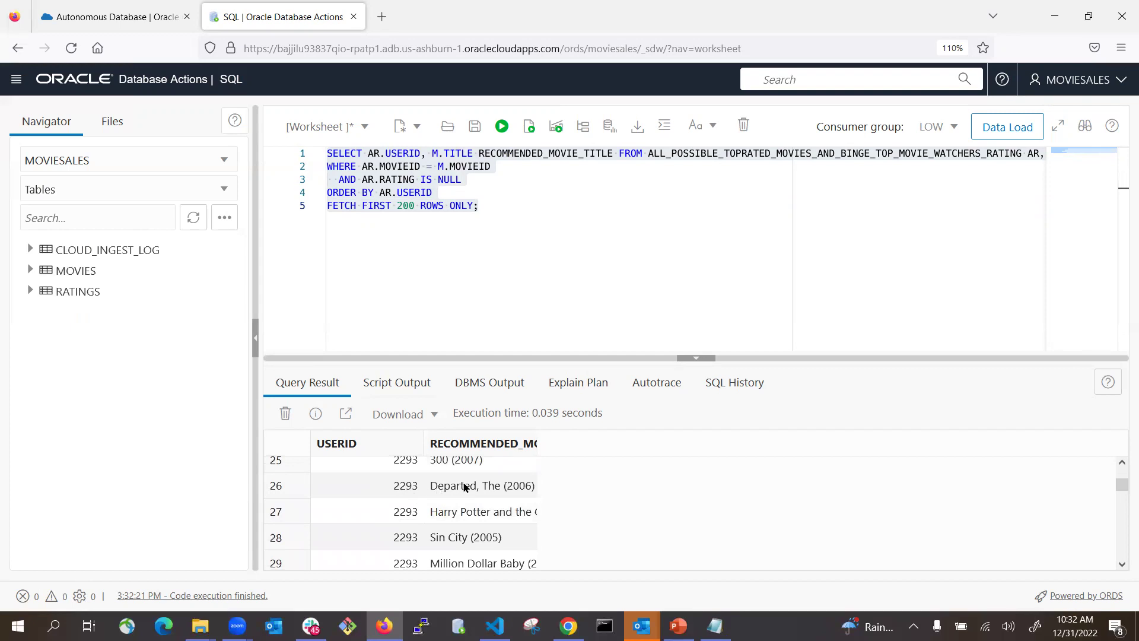
{"action": "scroll", "coordinate": [465, 487], "scroll_direction": "up", "scroll_amount": 3}
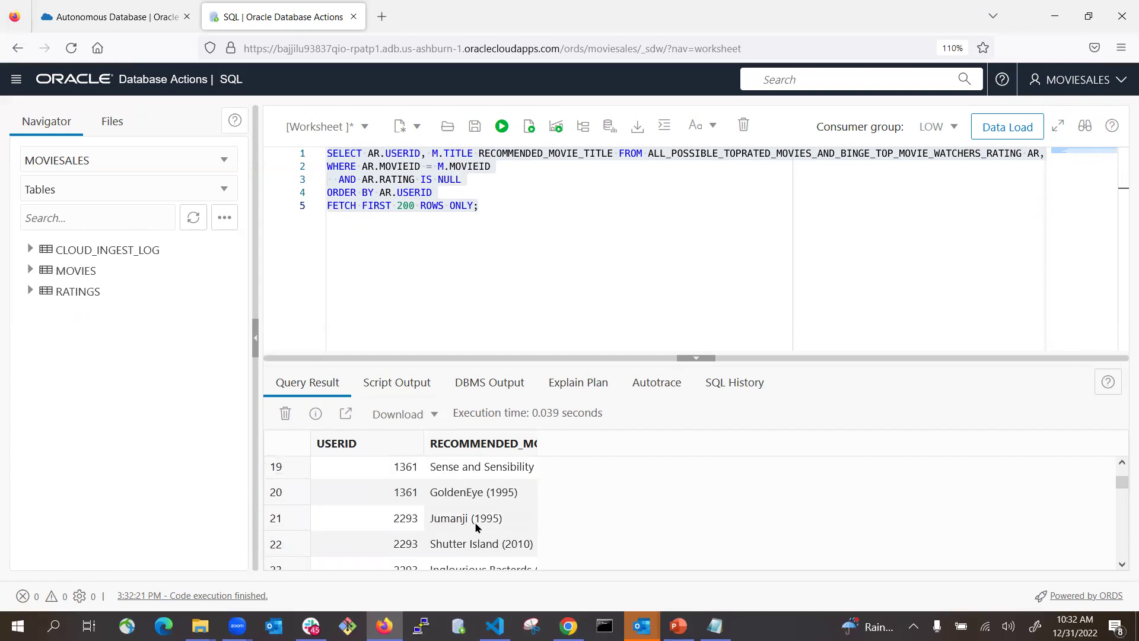
{"action": "scroll", "coordinate": [537, 518], "scroll_direction": "down", "scroll_amount": 3}
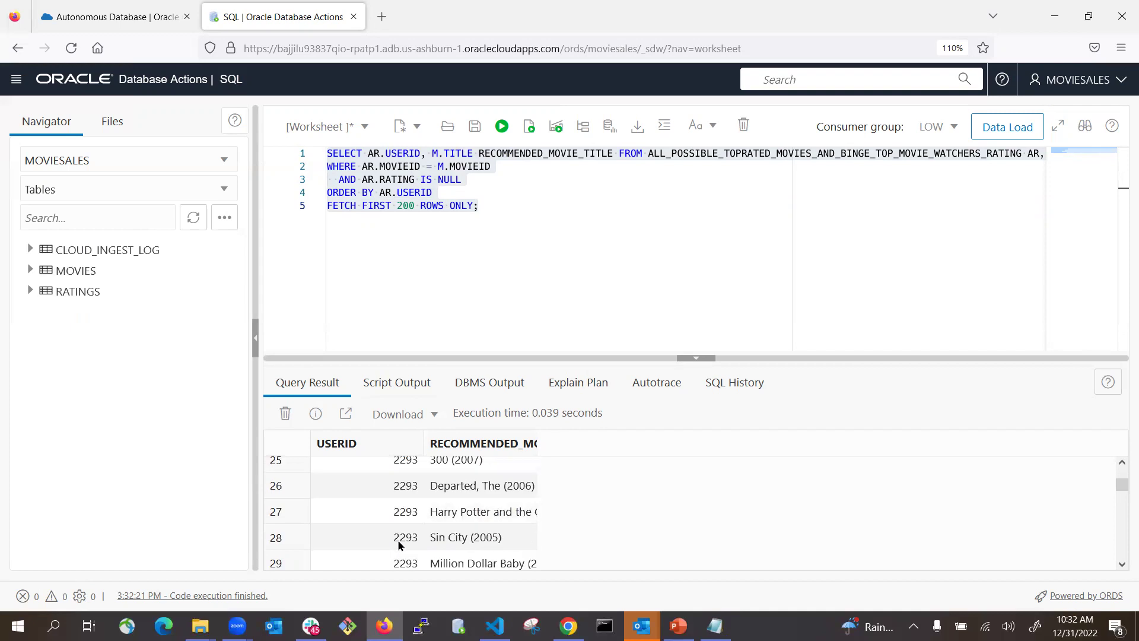
{"action": "scroll", "coordinate": [506, 537], "scroll_direction": "down", "scroll_amount": 15}
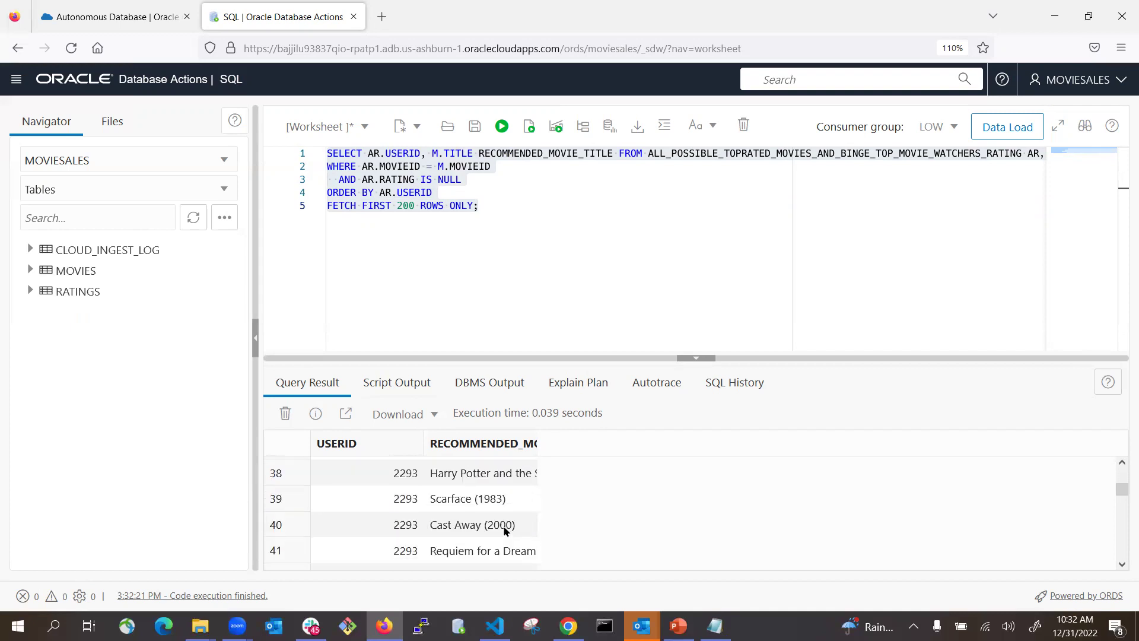
{"action": "scroll", "coordinate": [506, 533], "scroll_direction": "down", "scroll_amount": 13}
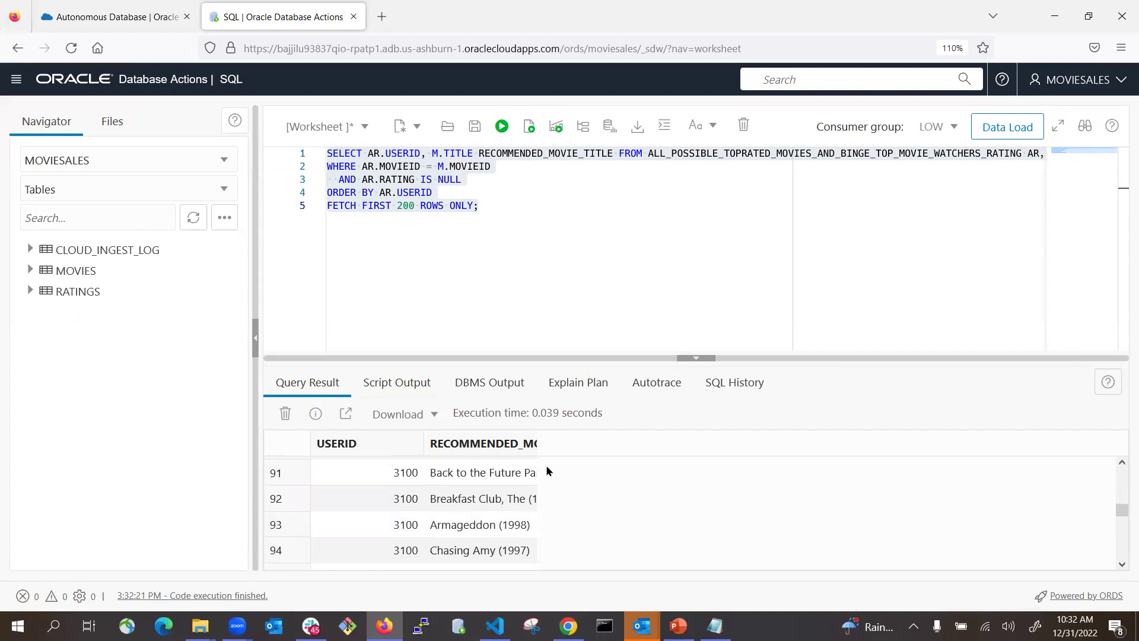
{"action": "left_click_drag", "start_coordinate": [539, 445], "coordinate": [746, 450]}
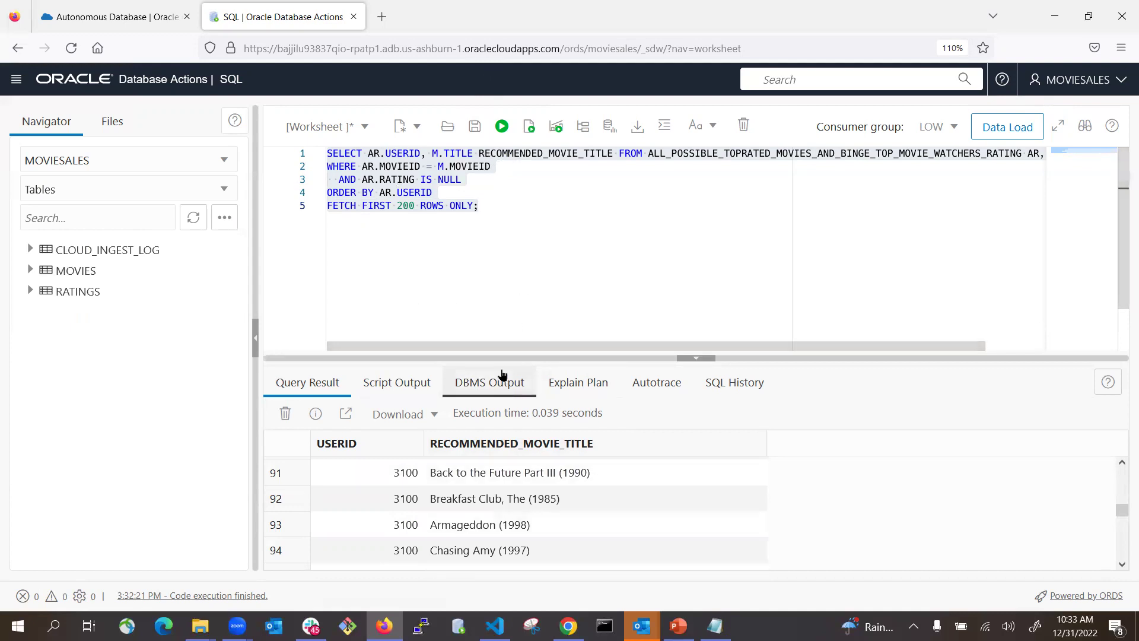
{"action": "key", "text": "alt+Tab"}
{"action": "scroll", "coordinate": [495, 447], "scroll_direction": "down", "scroll_amount": 5}
{"action": "scroll", "coordinate": [495, 447], "scroll_direction": "down", "scroll_amount": 2}
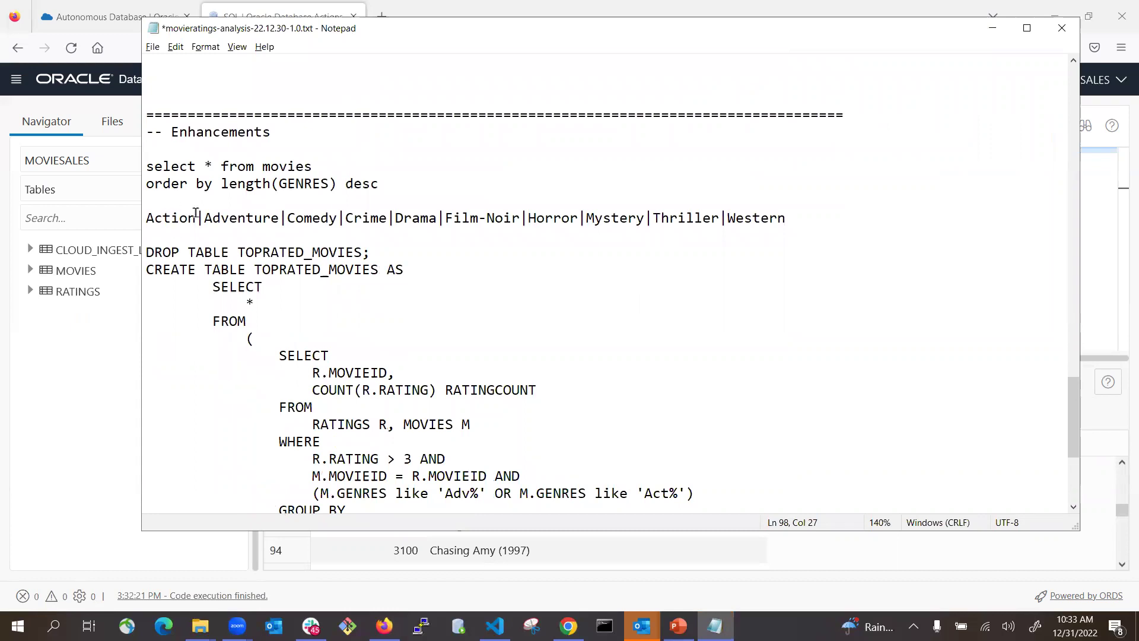
{"action": "scroll", "coordinate": [447, 416], "scroll_direction": "down", "scroll_amount": 5}
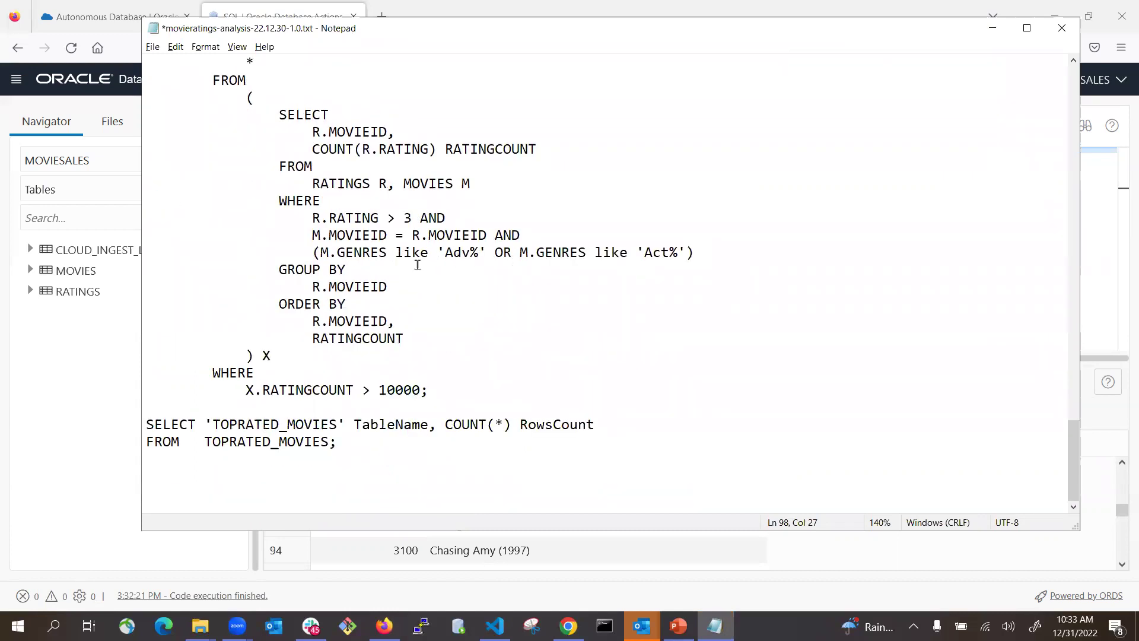
{"action": "key", "text": "alt+Tab"}
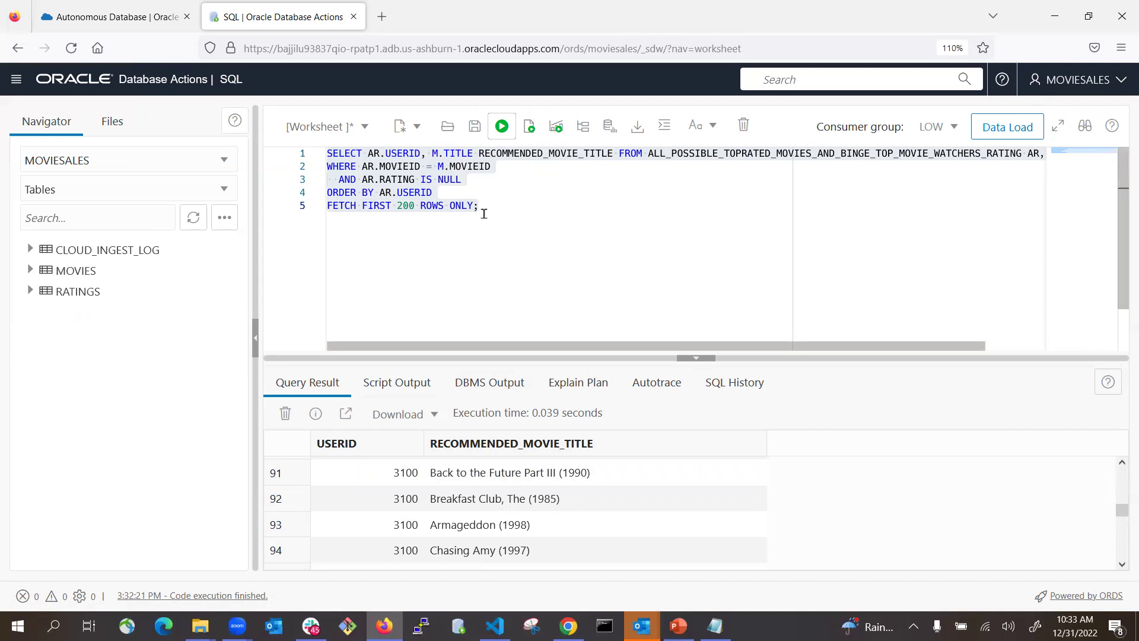
- Launch Oracle Machine Learning from the Launchpad and sign in with the saved MOVIESALES login
{"action": "left_click", "coordinate": [163, 79]}
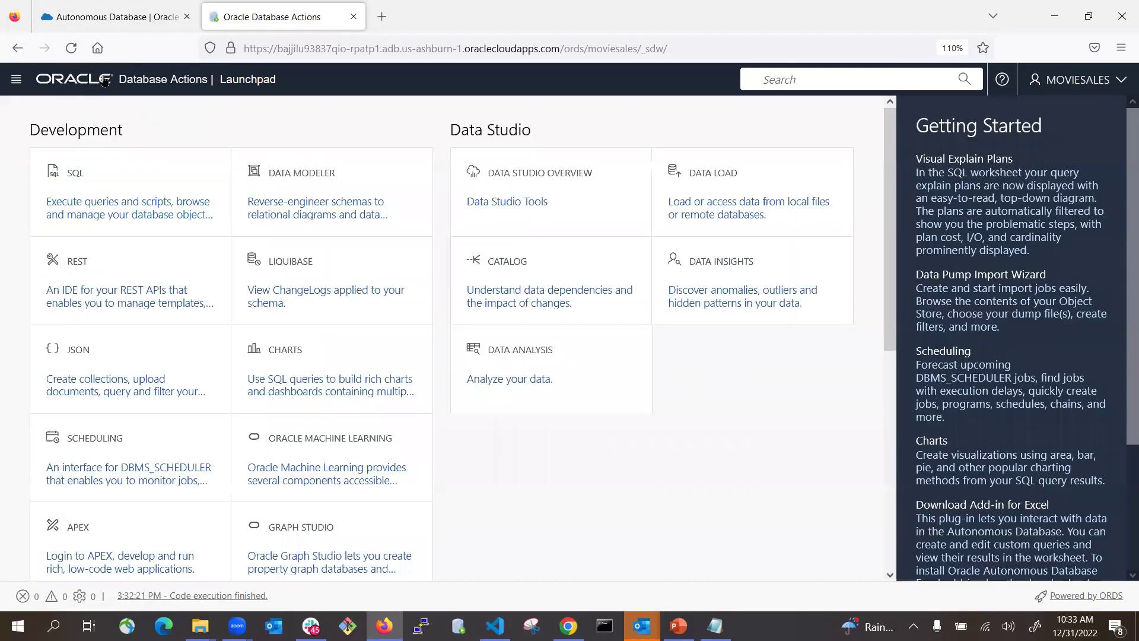
{"action": "left_click", "coordinate": [499, 355]}
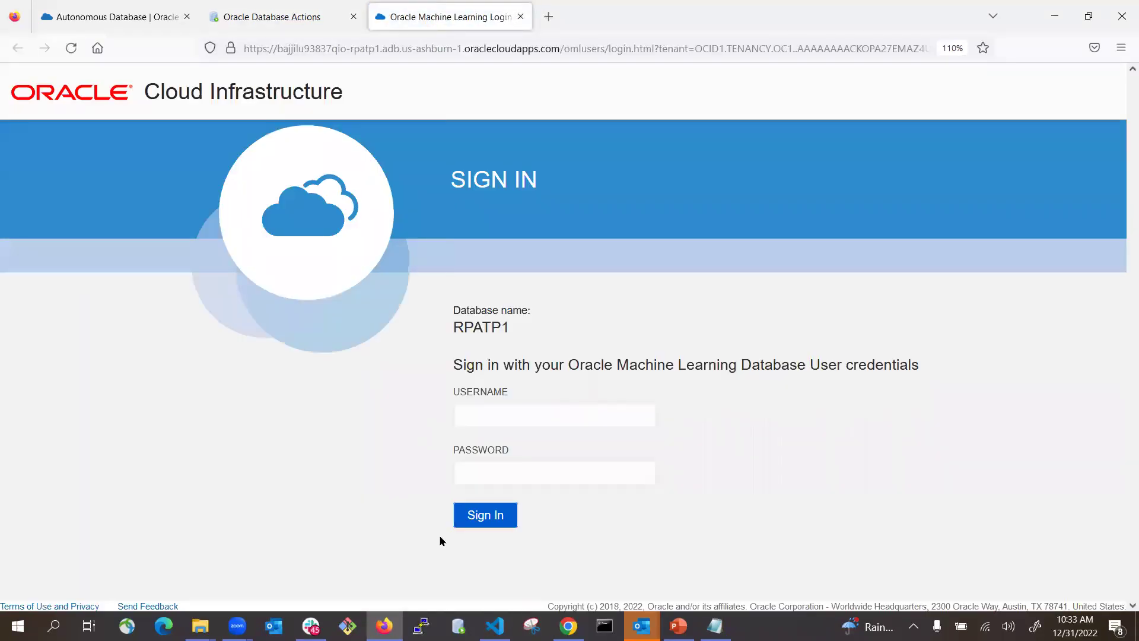
{"action": "left_click", "coordinate": [501, 415]}
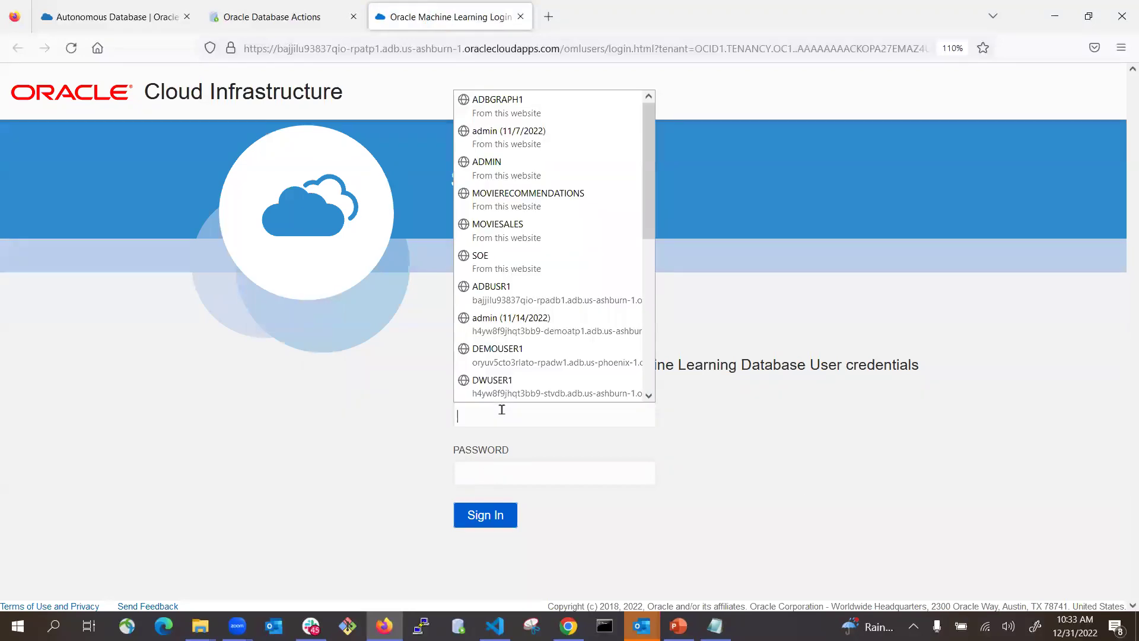
{"action": "type", "text": "moiv"}
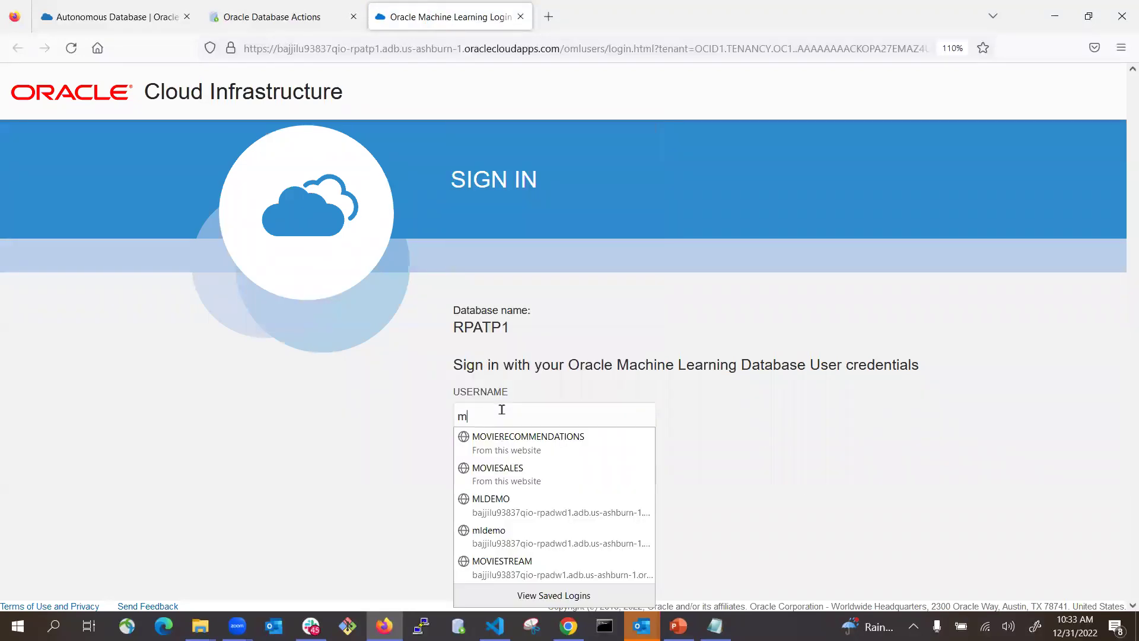
{"action": "key", "text": "BackSpace"}
{"action": "type", "text": "viesale"}
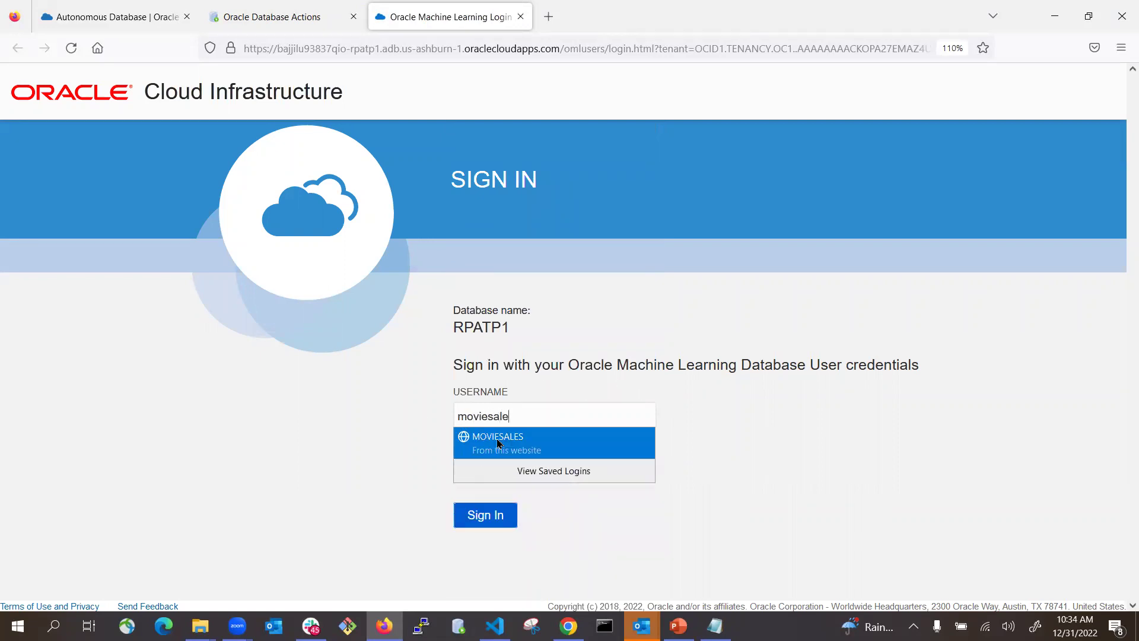
{"action": "left_click", "coordinate": [498, 442]}
{"action": "left_click", "coordinate": [488, 521]}
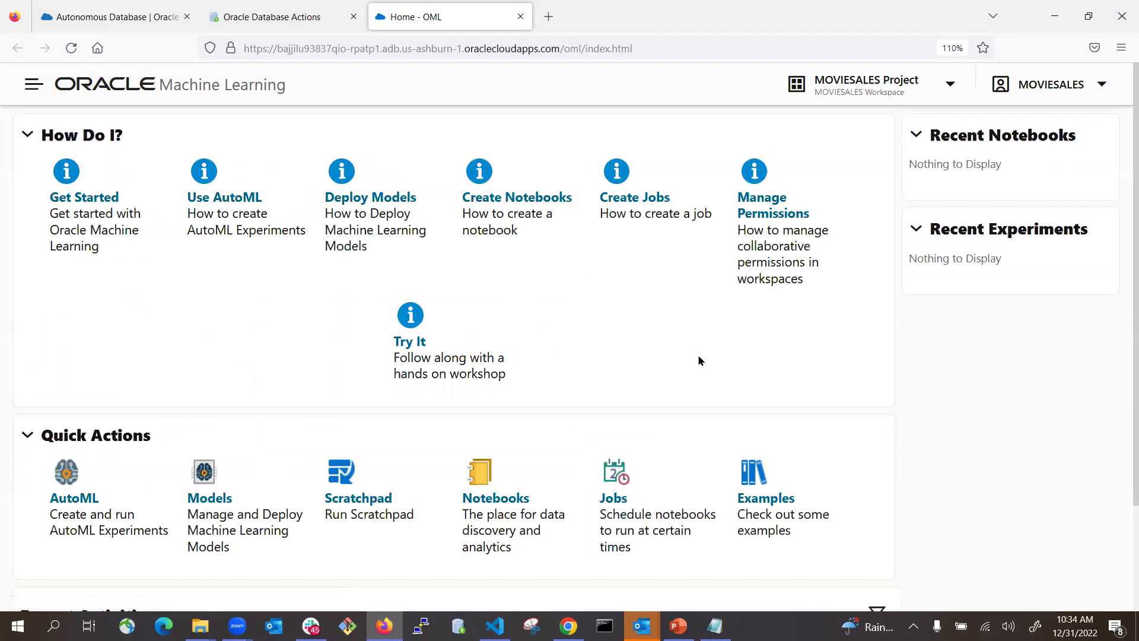
- Start a notebook import from the Notebooks list and copy the Movie-Ratings folder path
{"action": "scroll", "coordinate": [279, 475], "scroll_direction": "down", "scroll_amount": 1}
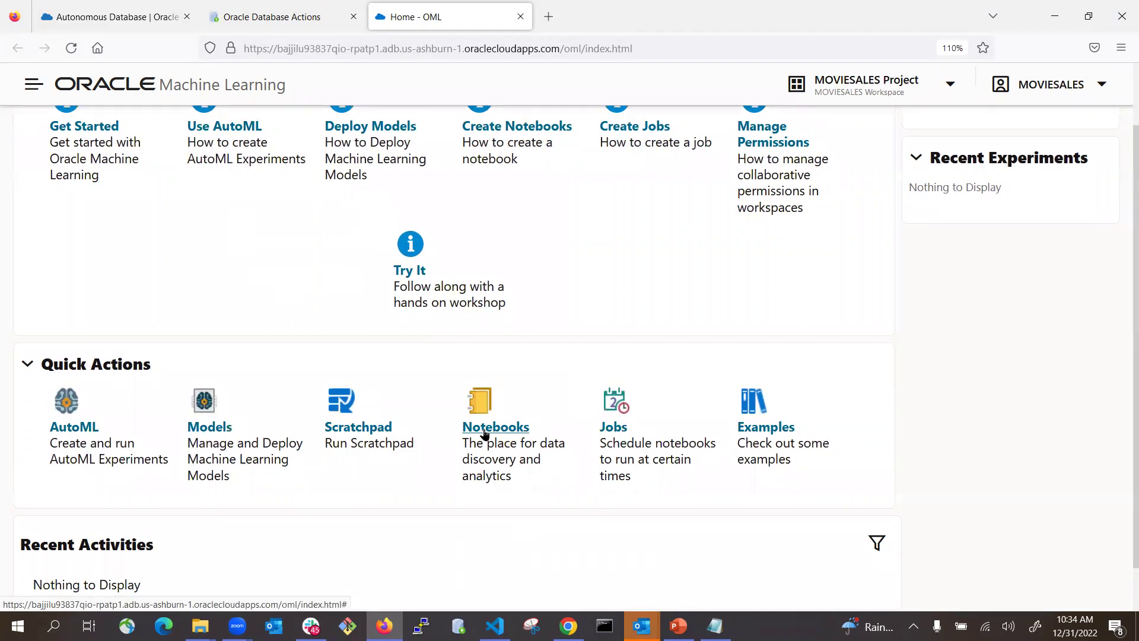
{"action": "left_click", "coordinate": [484, 432]}
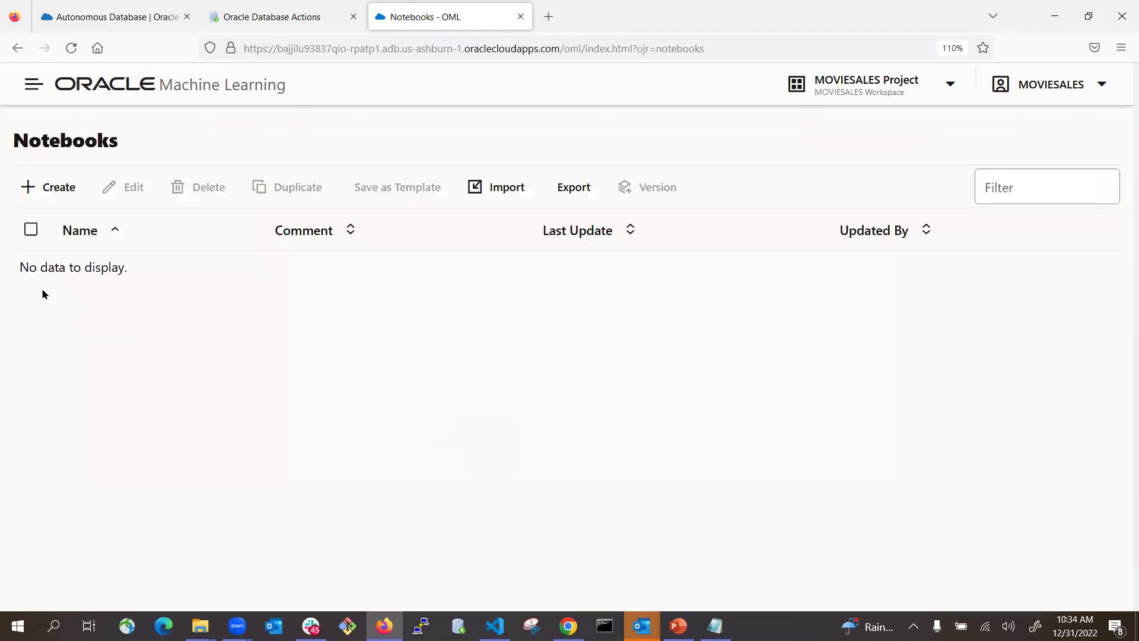
{"action": "left_click", "coordinate": [500, 189]}
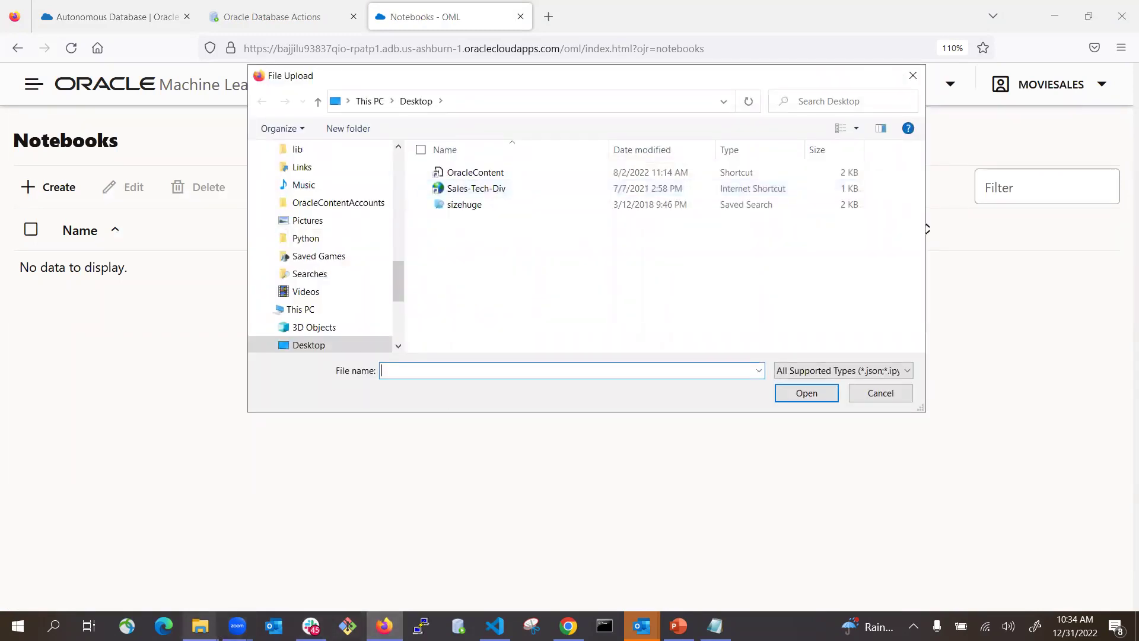
{"action": "left_click", "coordinate": [200, 626]}
{"action": "left_click", "coordinate": [86, 532]}
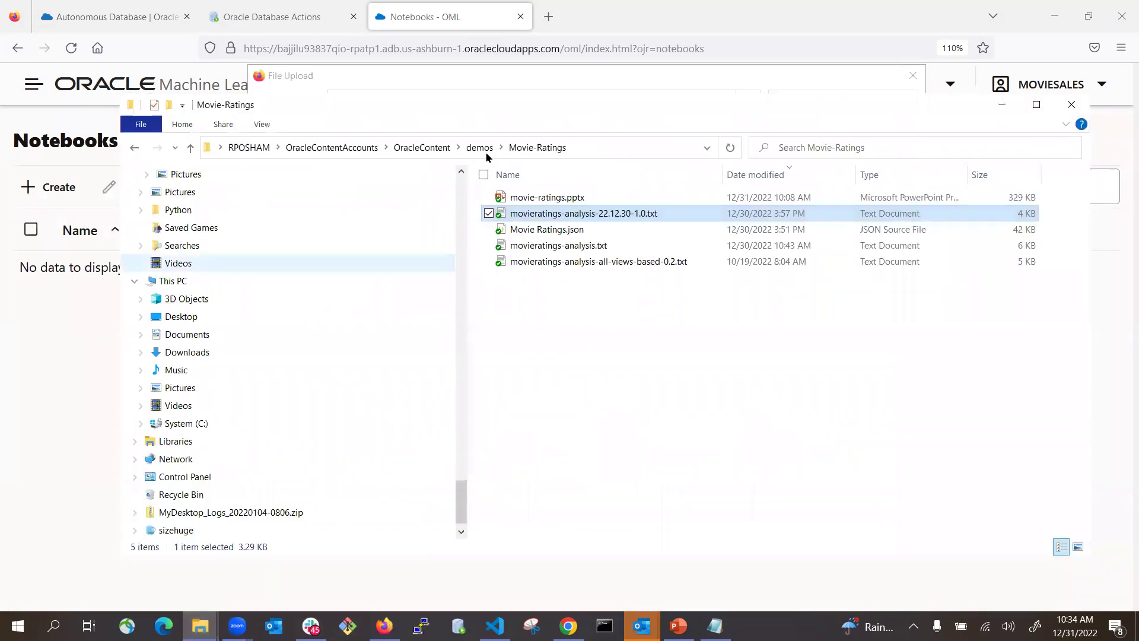
{"action": "left_click", "coordinate": [621, 145]}
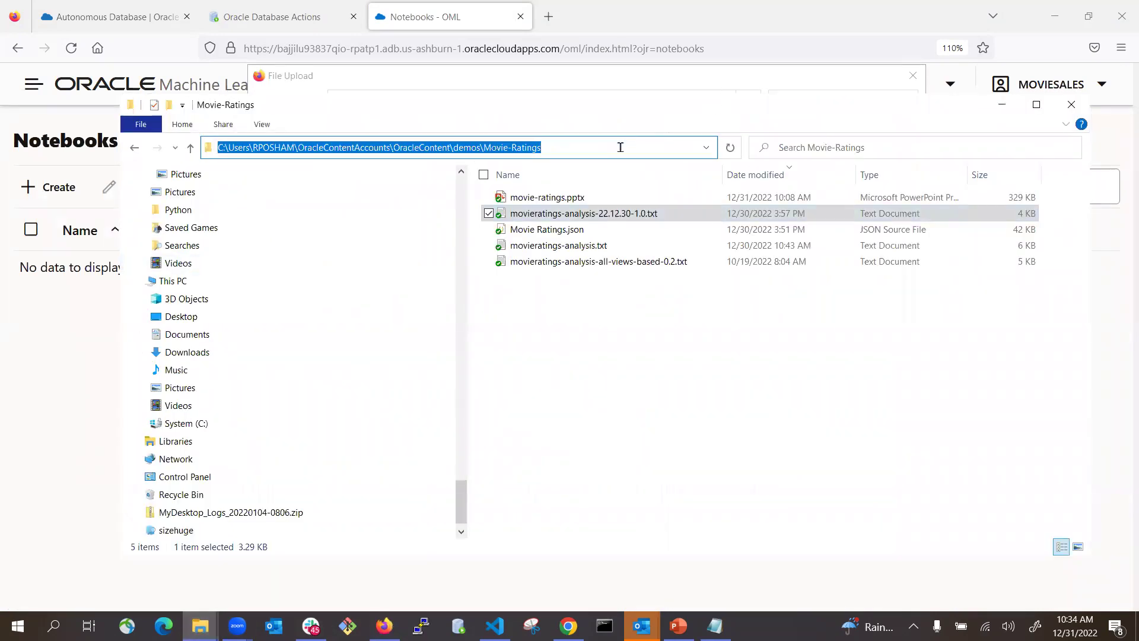
{"action": "key", "text": "alt+Tab"}
- Upload Movie Ratings.json from the Movie-Ratings folder and open the Movie Ratings notebook
{"action": "left_click", "coordinate": [571, 98]}
{"action": "type", "text": "C:\\Users\\BPJOHNS\\OracleContentAccounts\\OracleContent\\demos\\Movie-Ratings"}
{"action": "key", "text": "Return"}
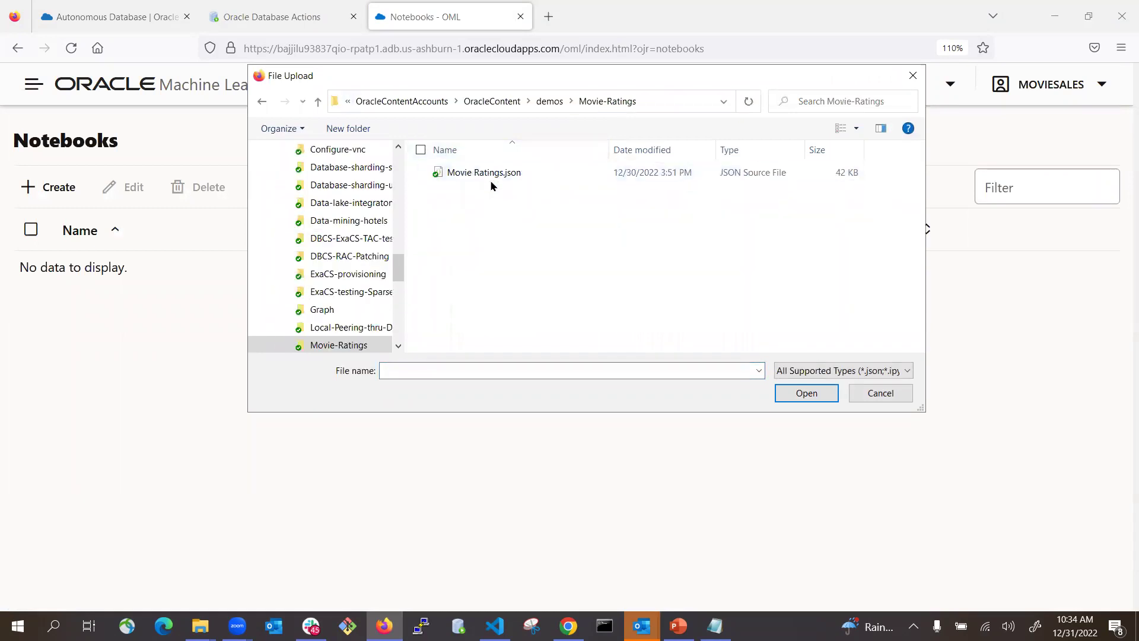
{"action": "left_click", "coordinate": [483, 172]}
{"action": "left_click", "coordinate": [783, 394]}
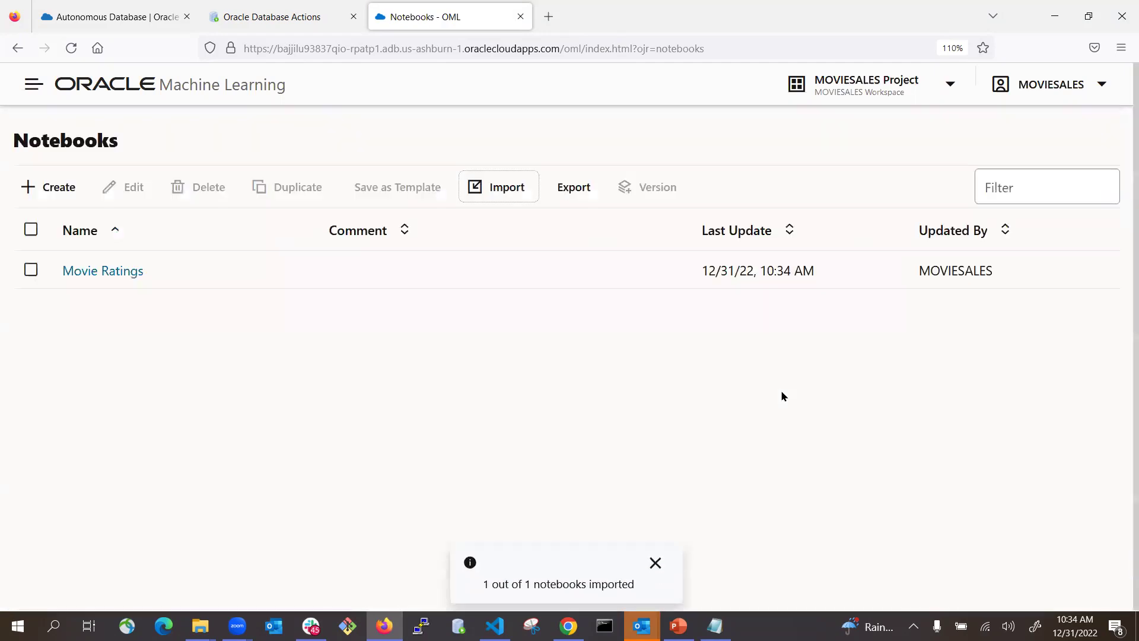
{"action": "left_click", "coordinate": [108, 273]}
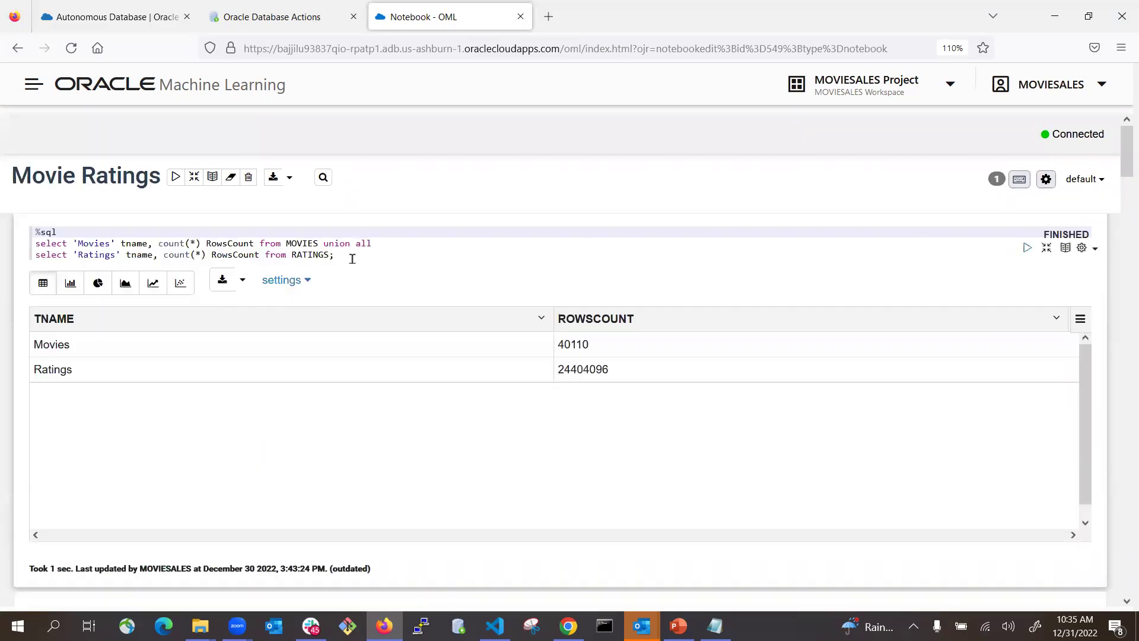
- Clear the first paragraph's old output and re-run the Movies and Ratings row-count query
{"action": "left_click", "coordinate": [356, 256]}
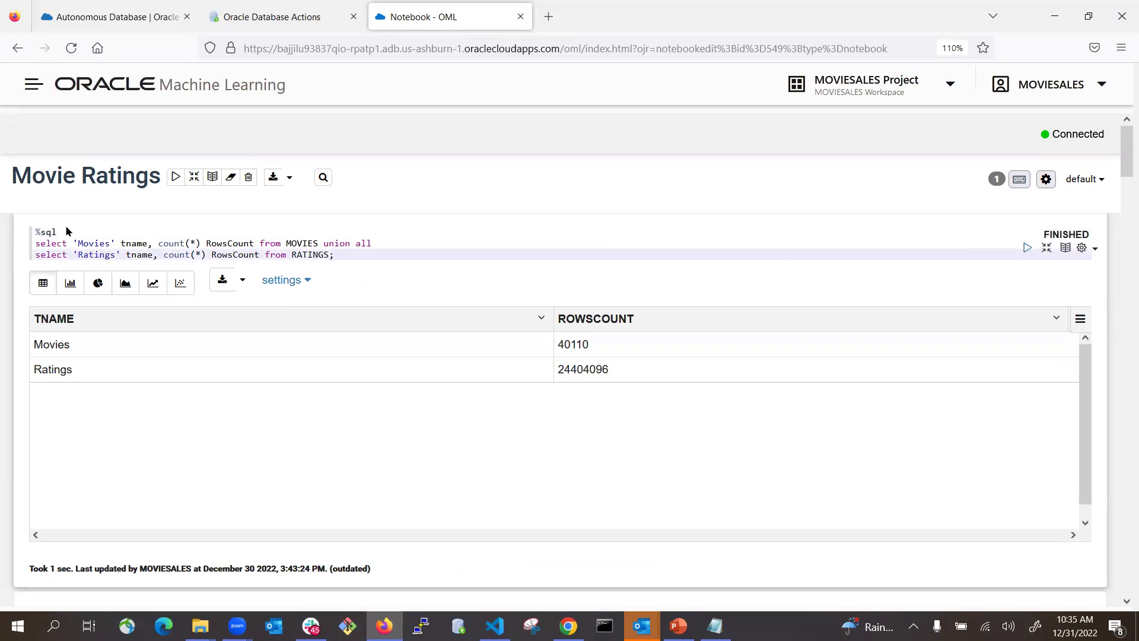
{"action": "left_click", "coordinate": [34, 231]}
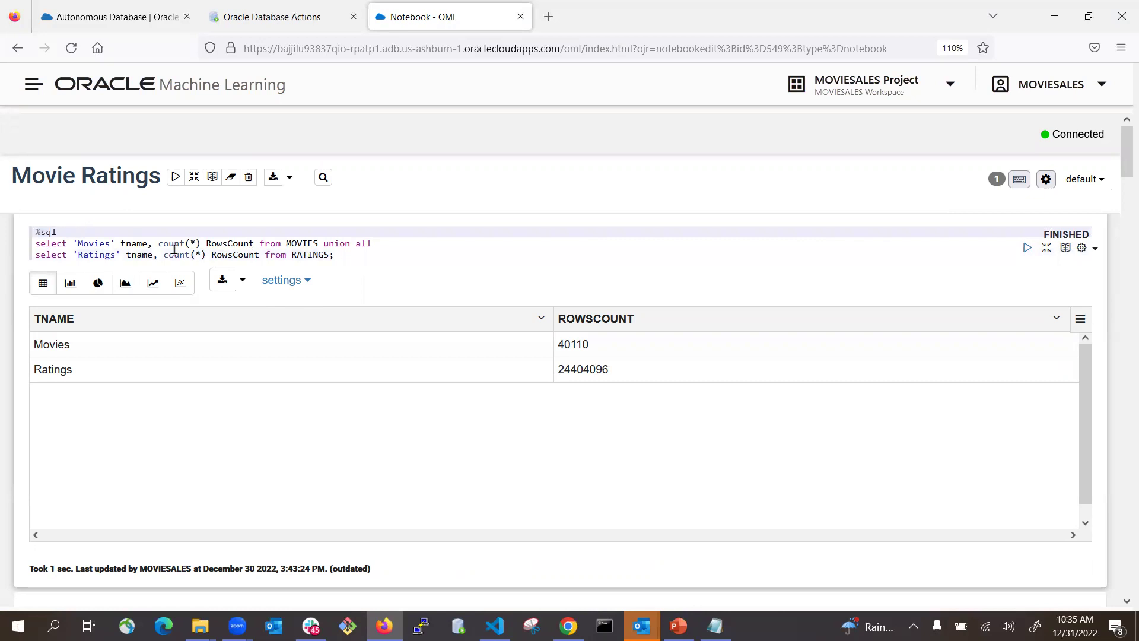
{"action": "left_click", "coordinate": [1027, 248]}
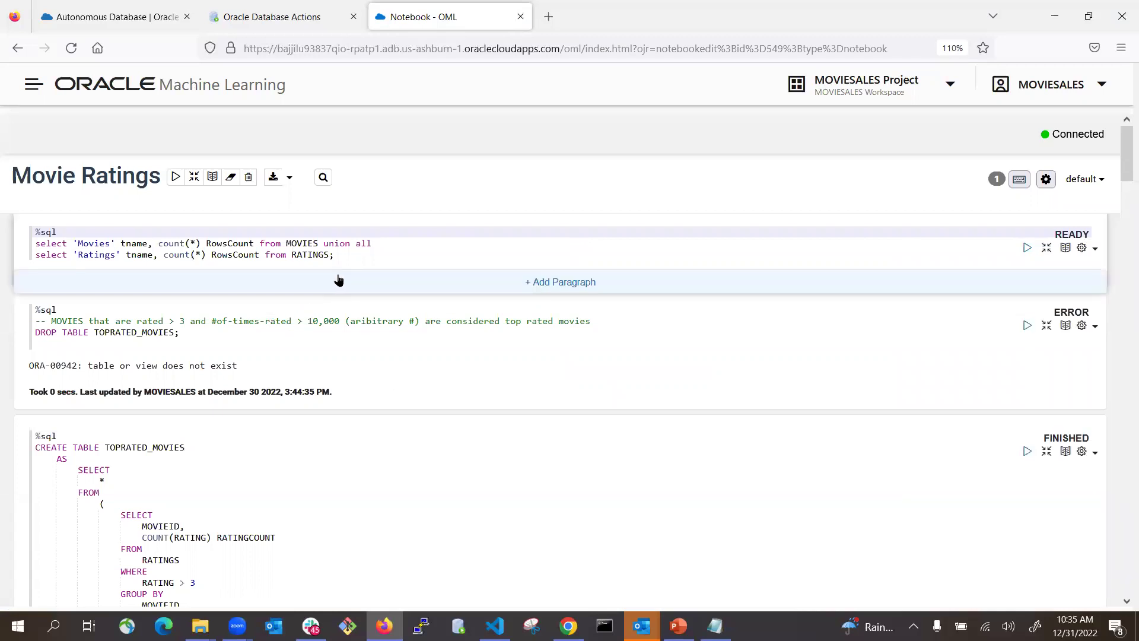
{"action": "left_click", "coordinate": [419, 253]}
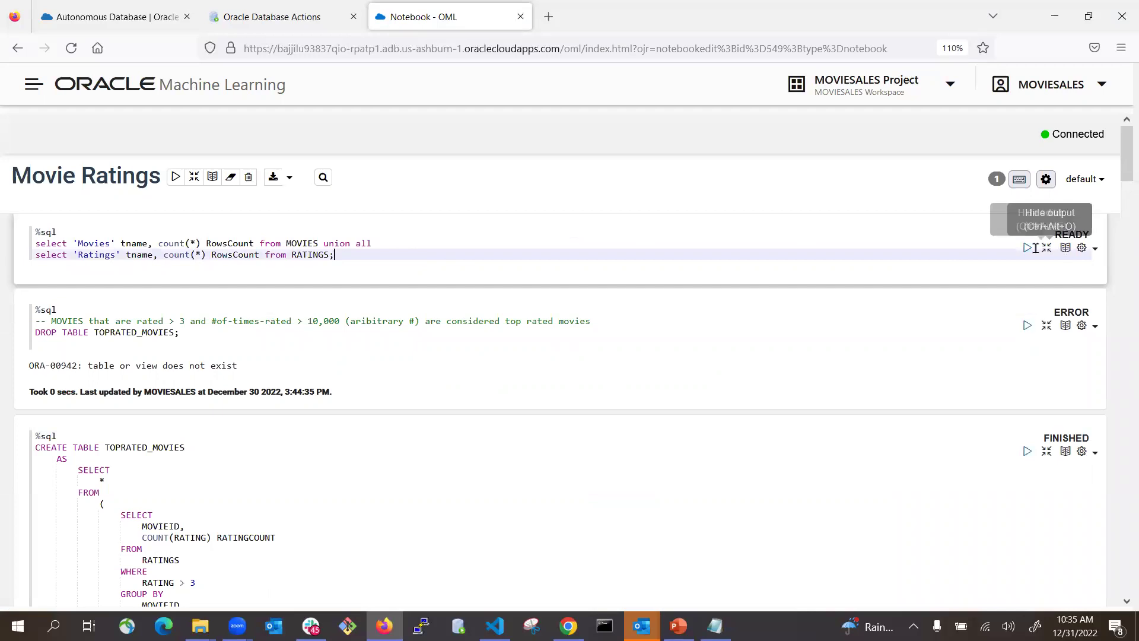
{"action": "left_click", "coordinate": [1027, 248]}
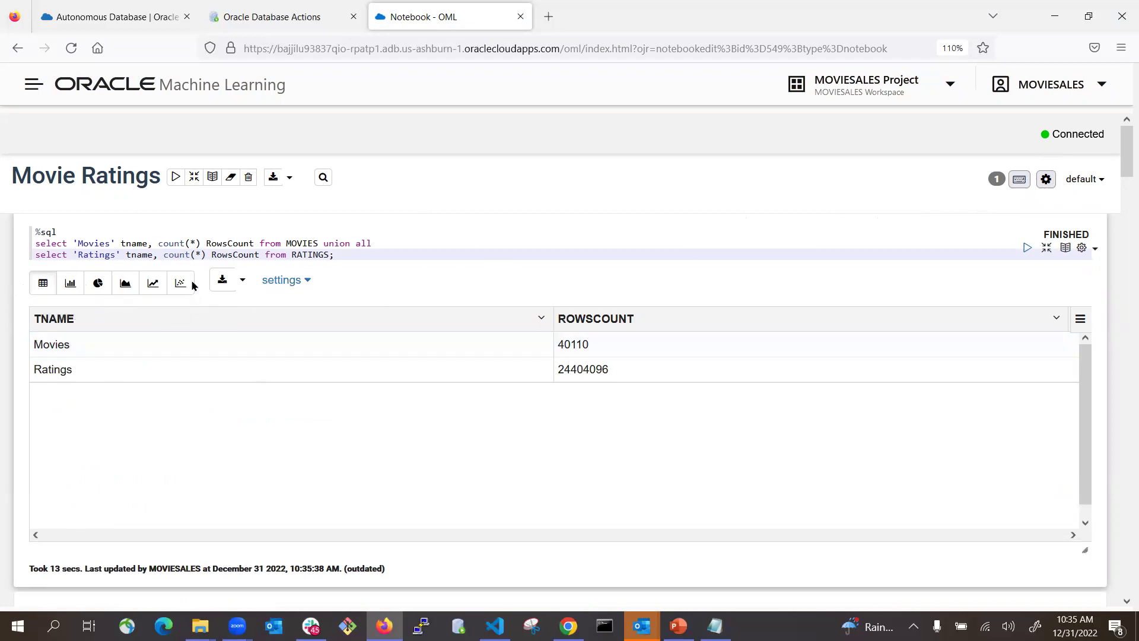
- Preview the row counts as bar and pie charts, then return to Table view
{"action": "left_click", "coordinate": [72, 285]}
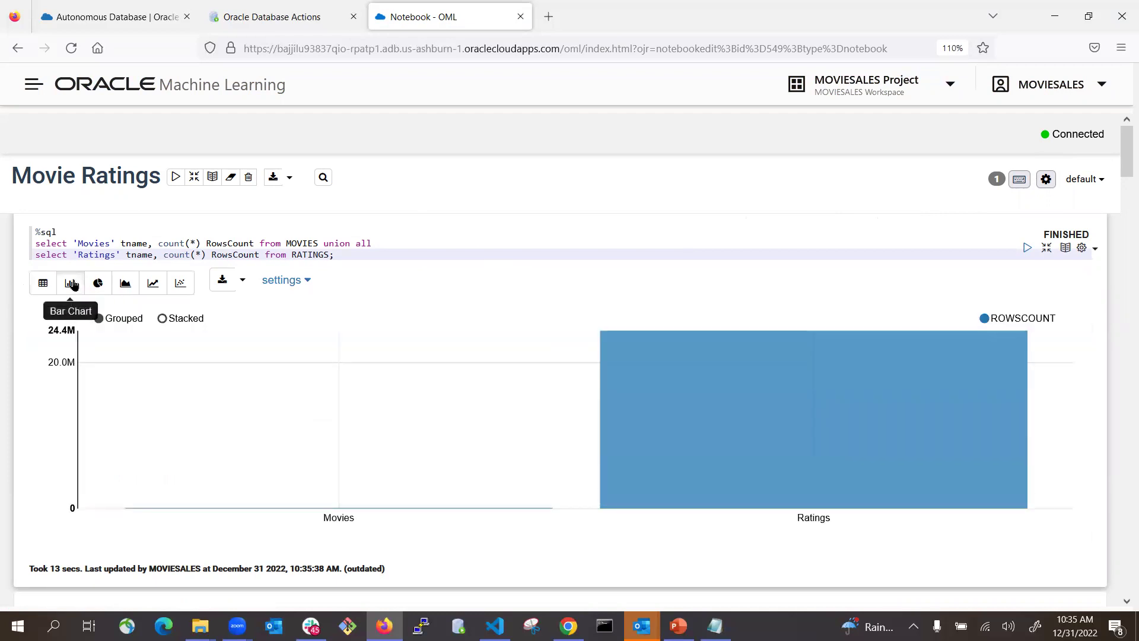
{"action": "left_click", "coordinate": [98, 283]}
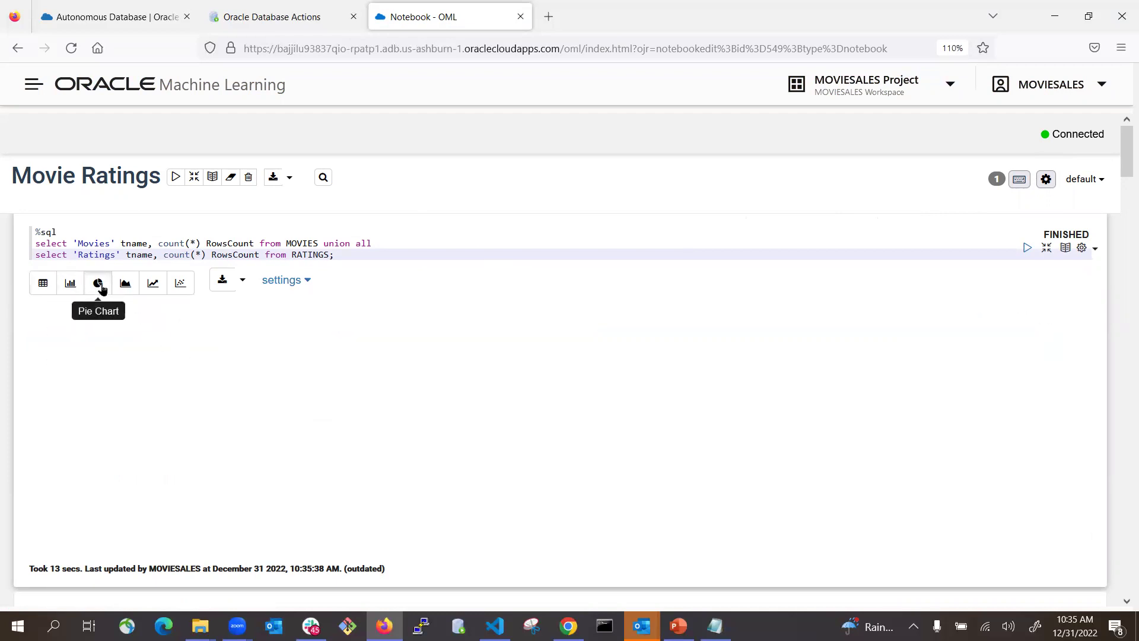
{"action": "left_click", "coordinate": [43, 284]}
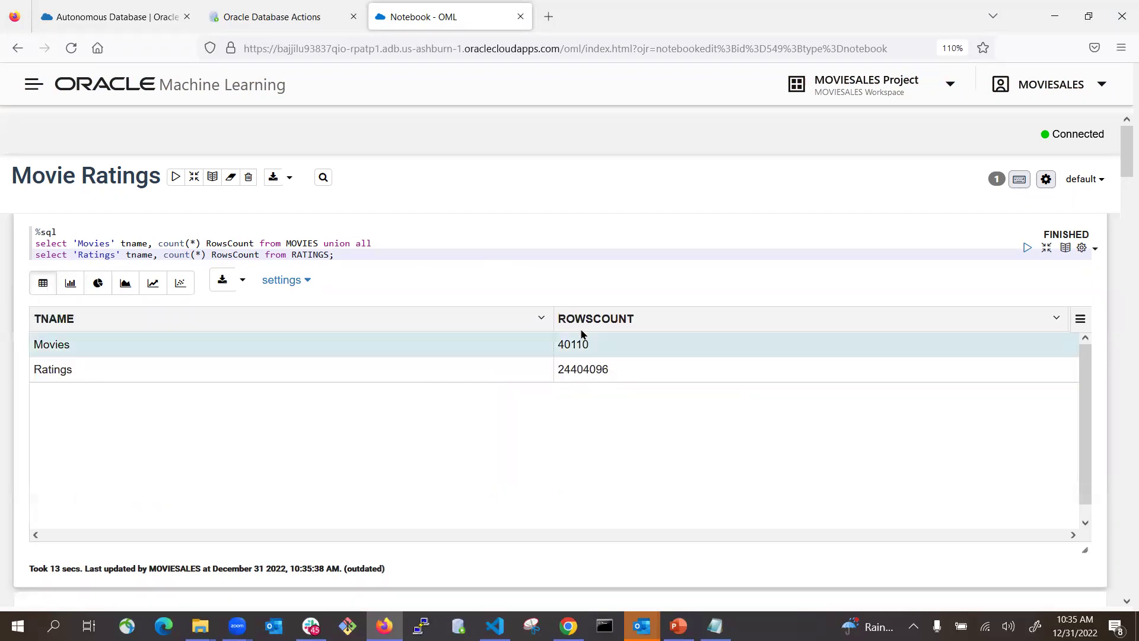
- Re-run the DROP, CREATE TABLE TOPRATED_MOVIES and row-count paragraphs, confirming 306 rows
{"action": "scroll", "coordinate": [555, 433], "scroll_direction": "down", "scroll_amount": 2}
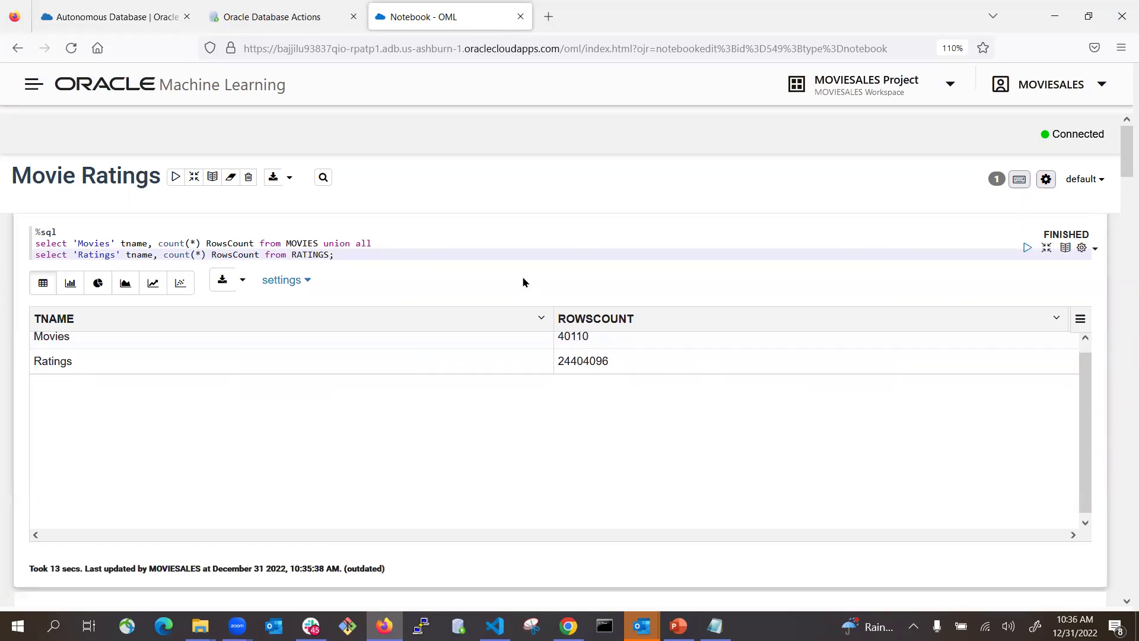
{"action": "scroll", "coordinate": [509, 368], "scroll_direction": "down", "scroll_amount": 5}
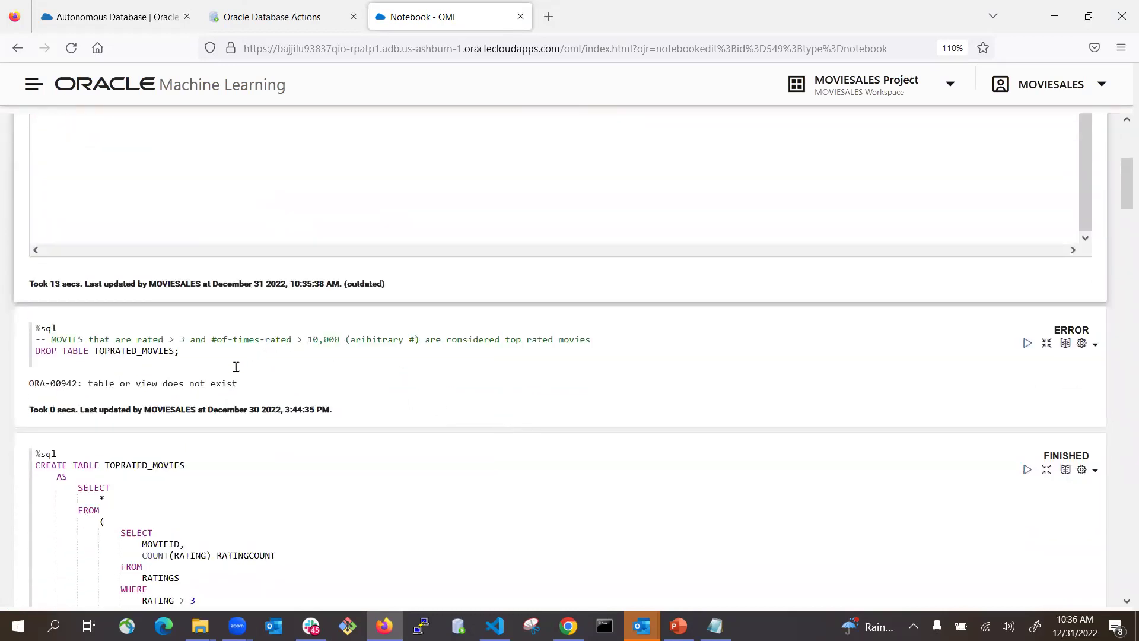
{"action": "left_click", "coordinate": [198, 352]}
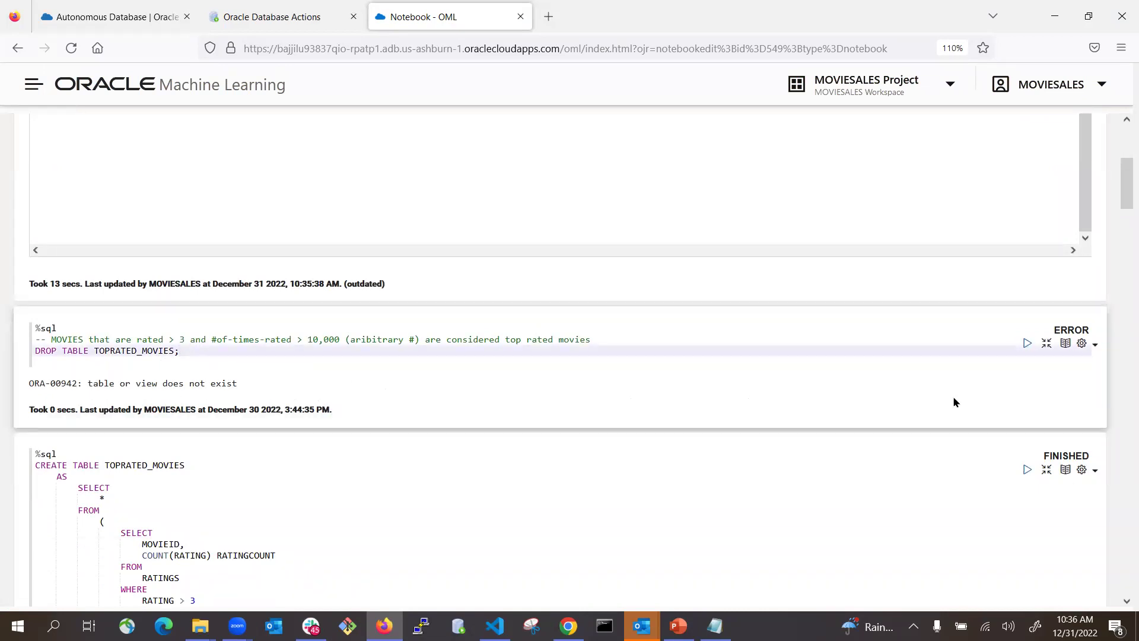
{"action": "left_click", "coordinate": [1027, 344]}
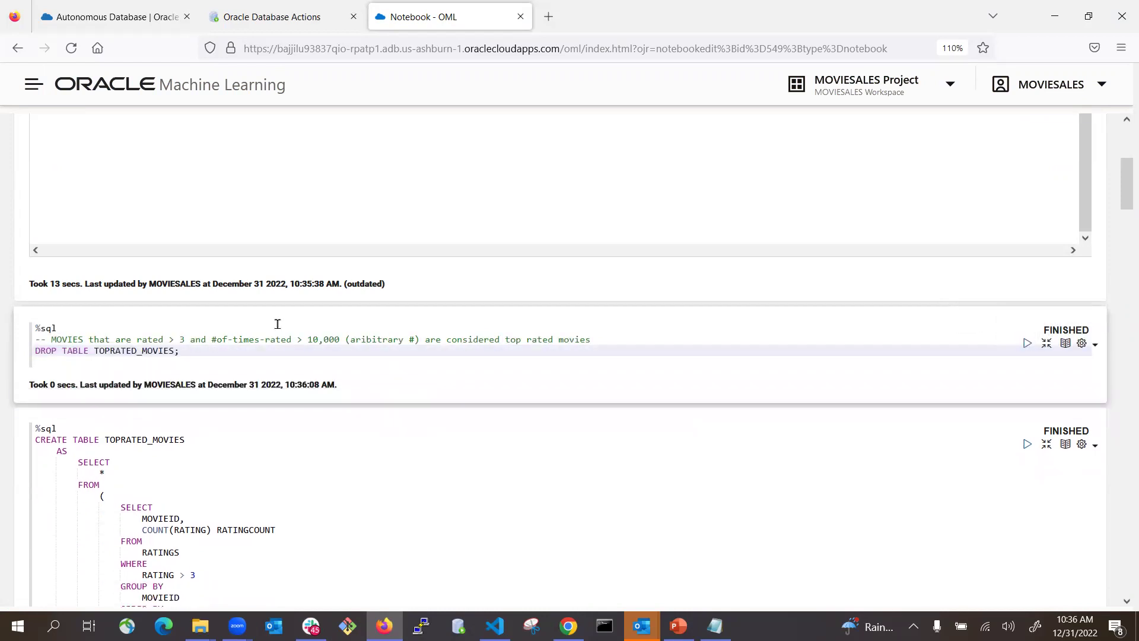
{"action": "scroll", "coordinate": [279, 333], "scroll_direction": "down", "scroll_amount": 1}
{"action": "scroll", "coordinate": [284, 339], "scroll_direction": "down", "scroll_amount": 1}
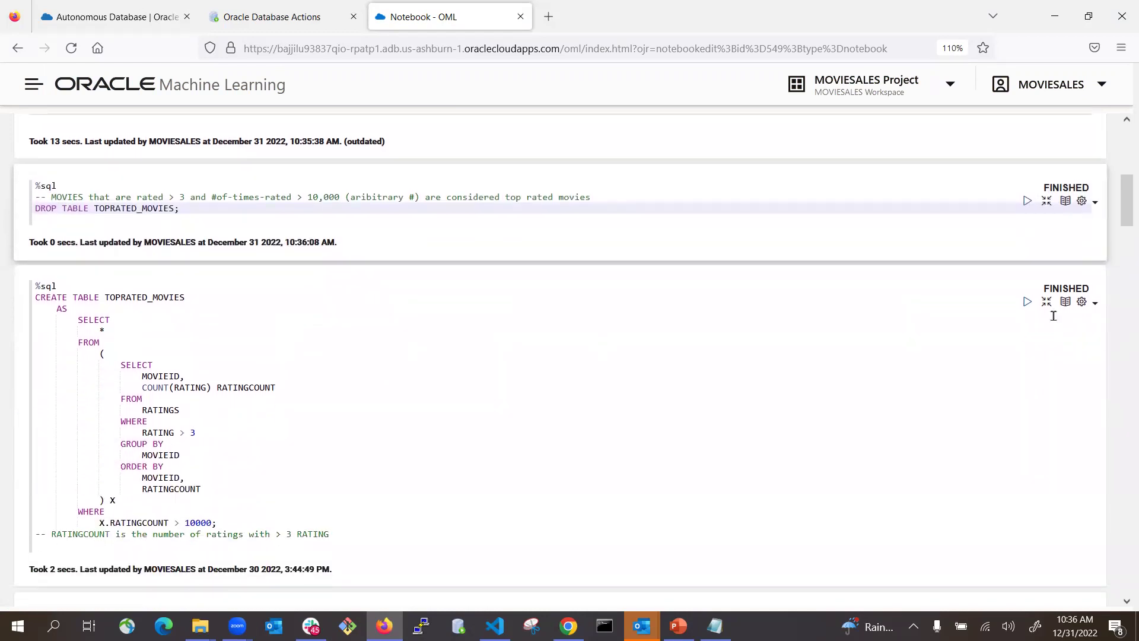
{"action": "left_click", "coordinate": [1027, 302]}
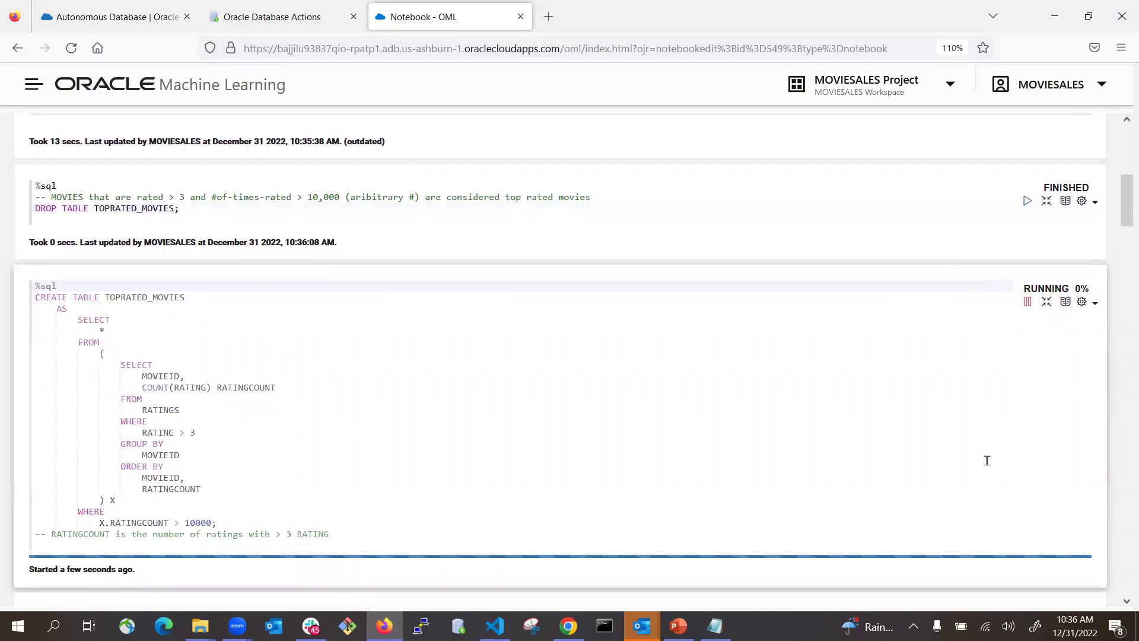
{"action": "scroll", "coordinate": [987, 460], "scroll_direction": "down", "scroll_amount": 1}
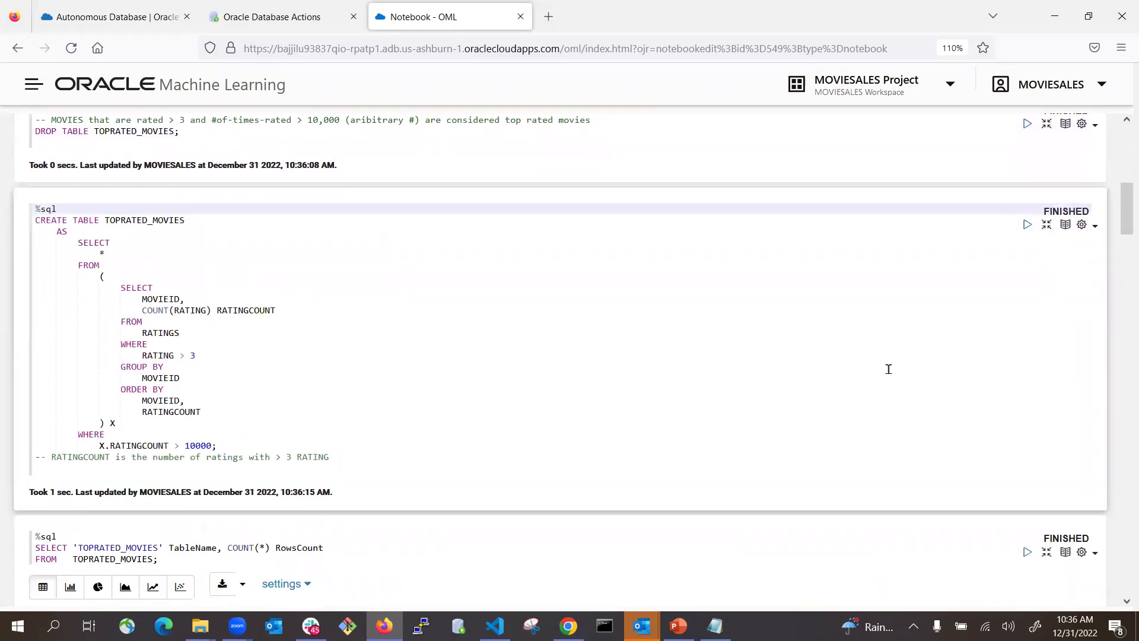
{"action": "scroll", "coordinate": [888, 369], "scroll_direction": "down", "scroll_amount": 5}
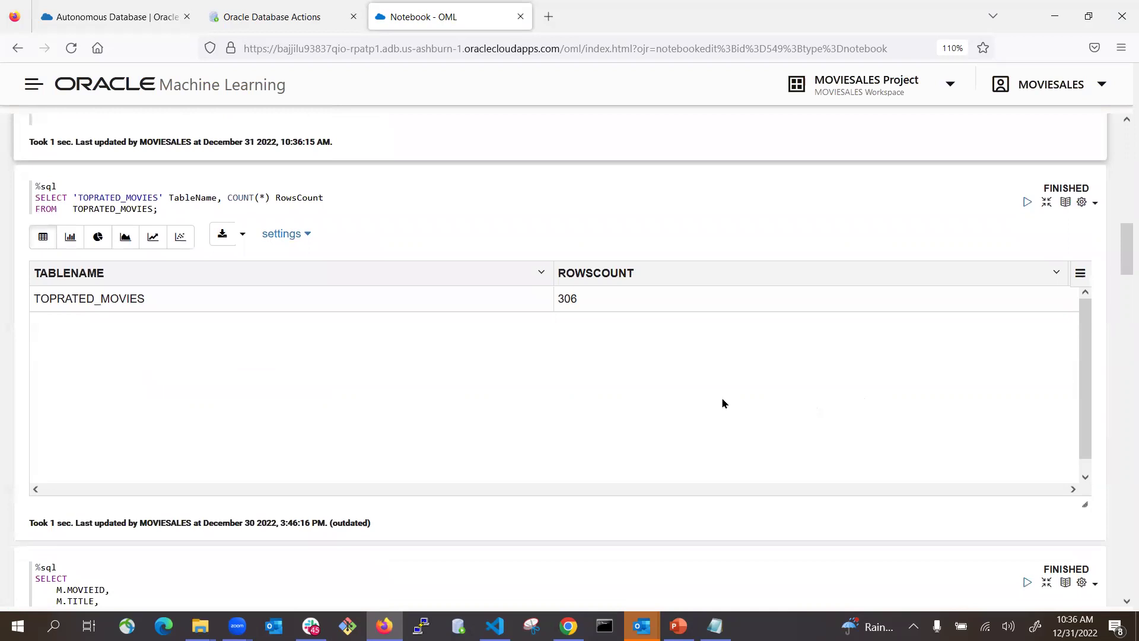
{"action": "left_click", "coordinate": [1028, 204]}
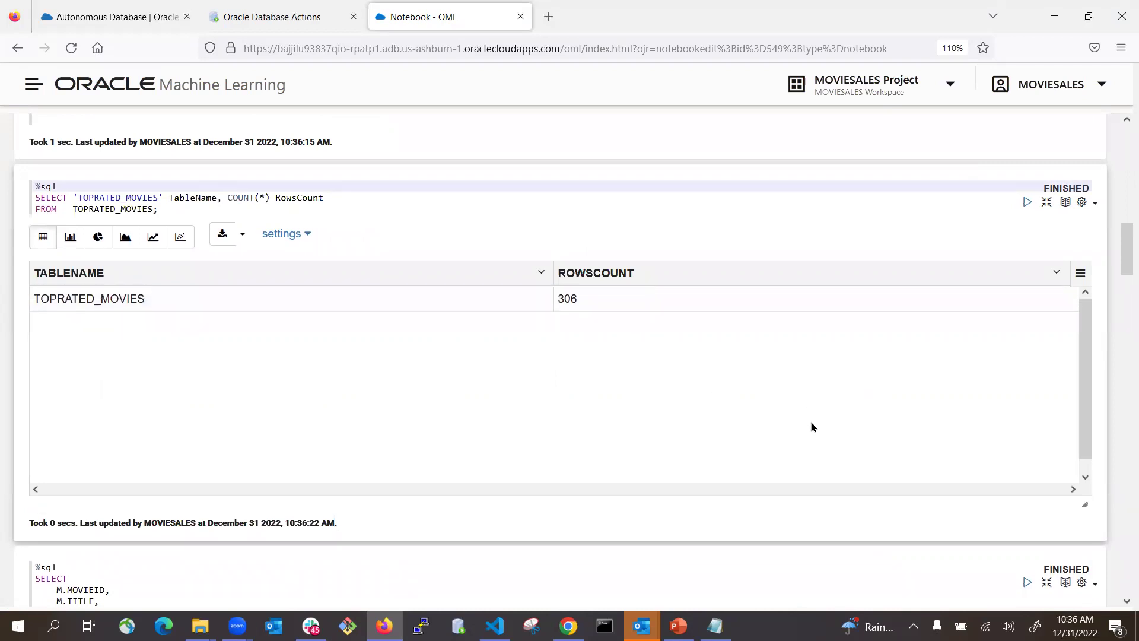
{"action": "scroll", "coordinate": [891, 483], "scroll_direction": "down", "scroll_amount": 5}
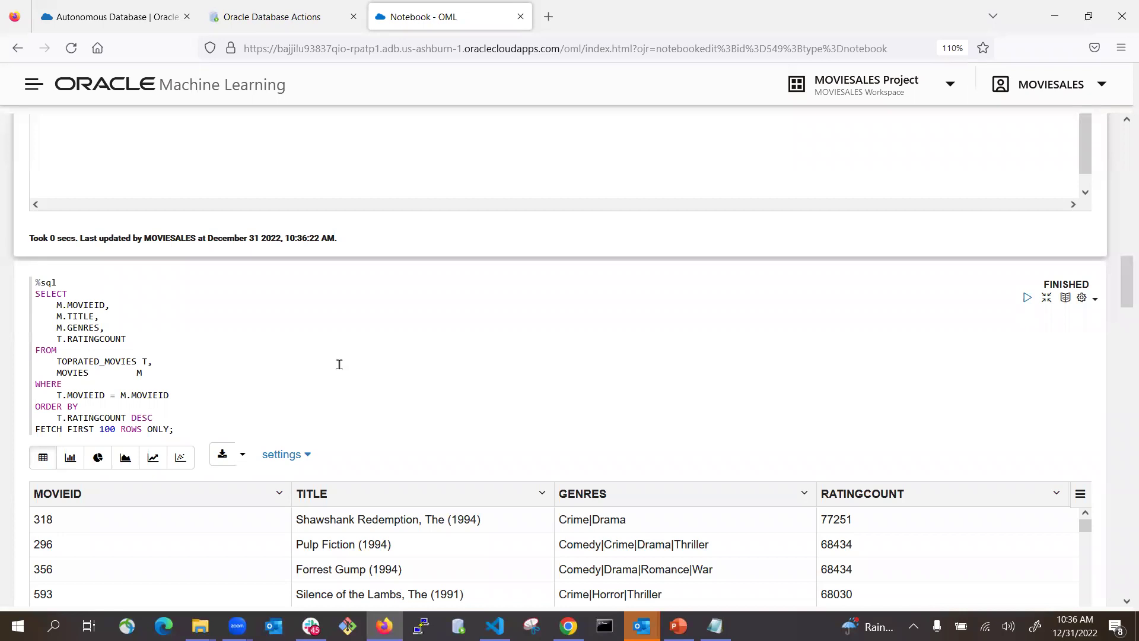
- Re-run the FETCH FIRST 100 ROWS query and review the list, Shawshank Redemption to Good Will Hunting
{"action": "scroll", "coordinate": [334, 389], "scroll_direction": "up", "scroll_amount": 2}
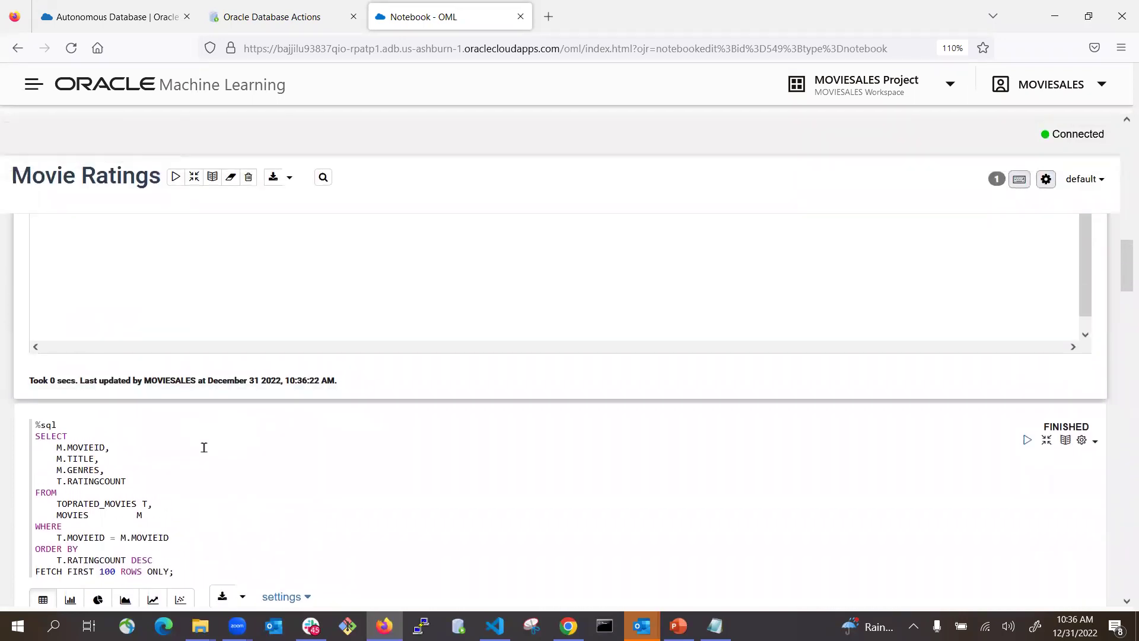
{"action": "scroll", "coordinate": [202, 445], "scroll_direction": "down", "scroll_amount": 2}
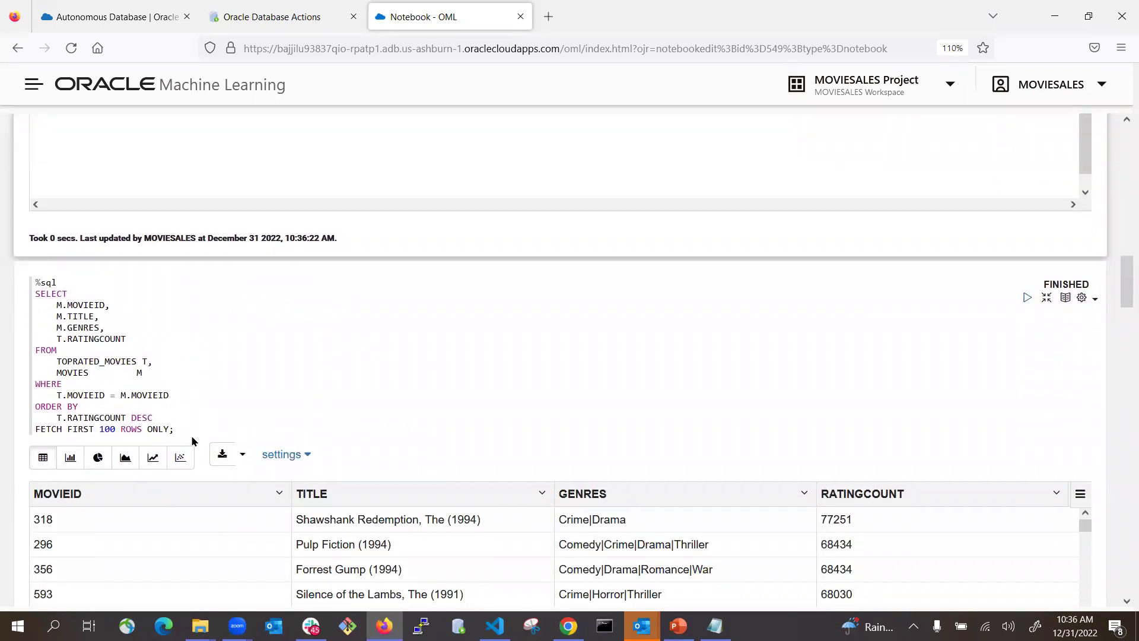
{"action": "left_click", "coordinate": [212, 427]}
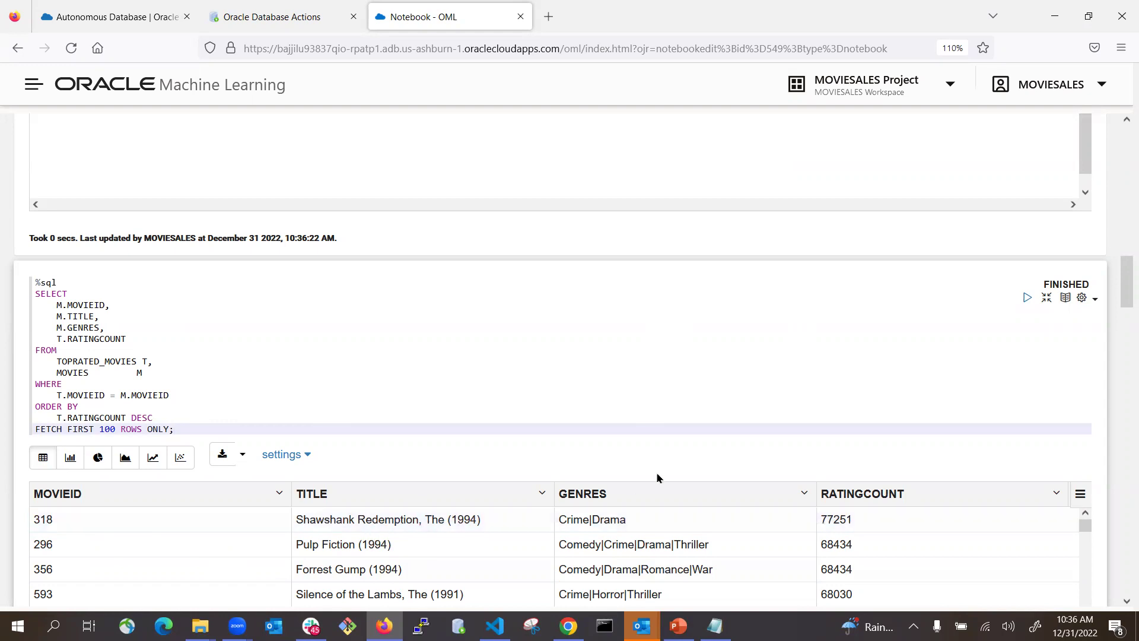
{"action": "left_click", "coordinate": [1027, 297]}
{"action": "scroll", "coordinate": [721, 436], "scroll_direction": "down", "scroll_amount": 5}
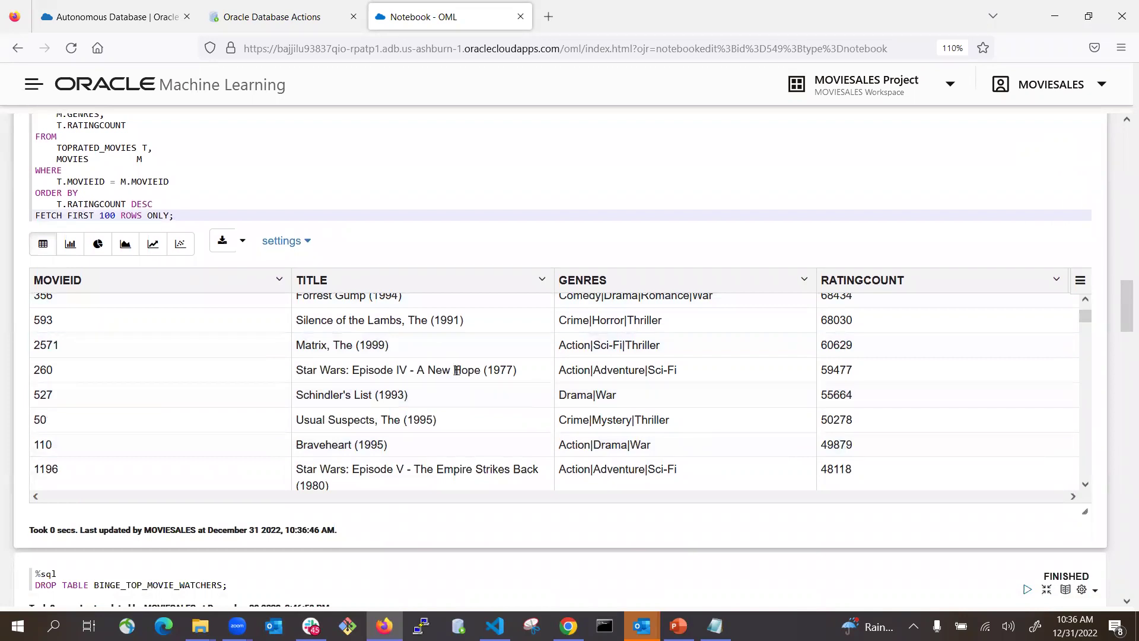
{"action": "scroll", "coordinate": [495, 256], "scroll_direction": "up", "scroll_amount": 15}
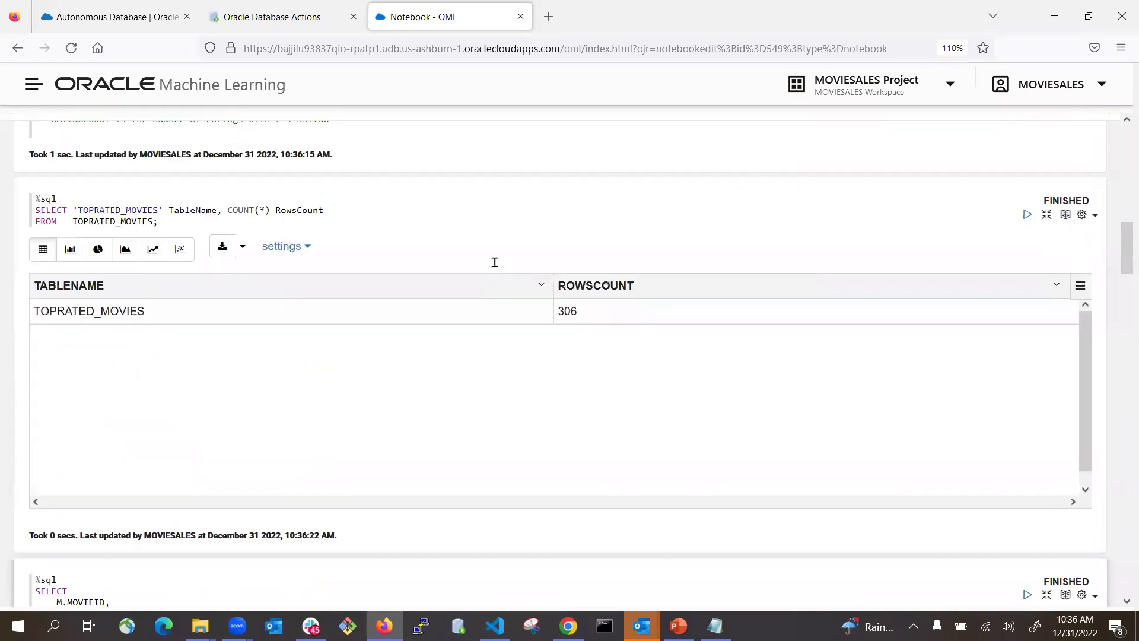
{"action": "scroll", "coordinate": [506, 341], "scroll_direction": "down", "scroll_amount": 6}
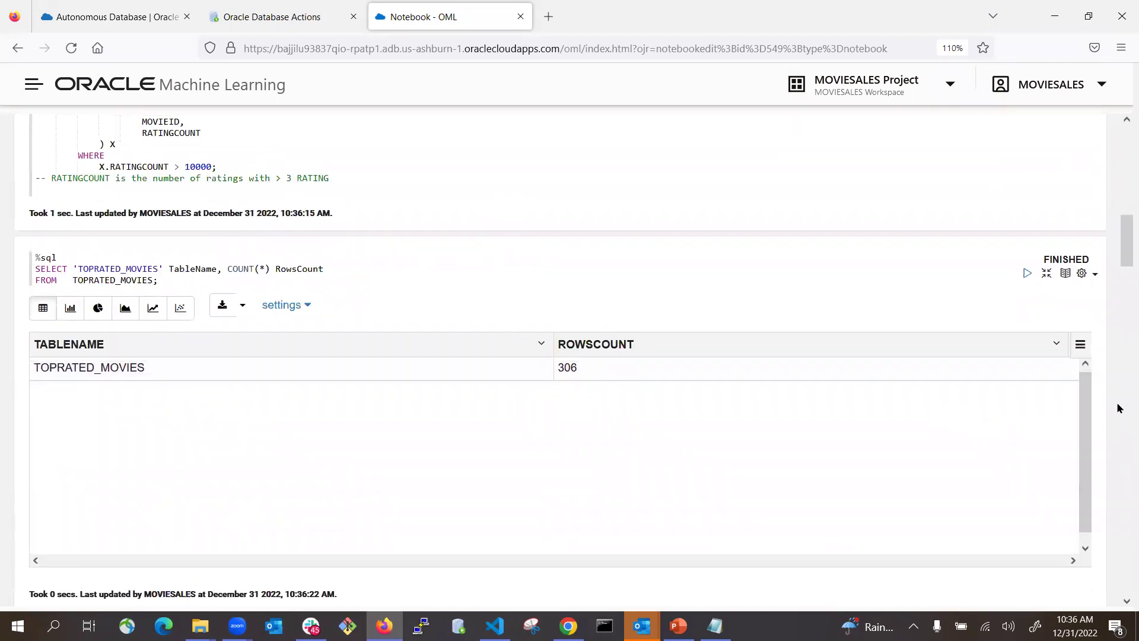
{"action": "scroll", "coordinate": [1077, 411], "scroll_direction": "down", "scroll_amount": 5}
{"action": "scroll", "coordinate": [910, 429], "scroll_direction": "down", "scroll_amount": 8}
{"action": "scroll", "coordinate": [741, 496], "scroll_direction": "down", "scroll_amount": 15}
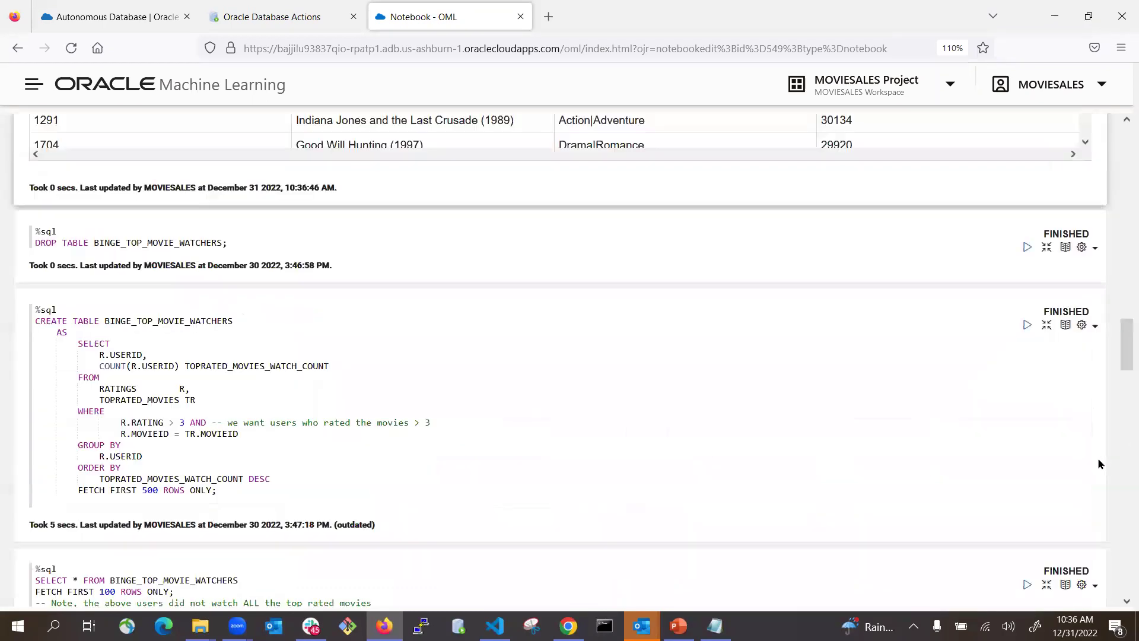
{"action": "scroll", "coordinate": [242, 308], "scroll_direction": "down", "scroll_amount": 10}
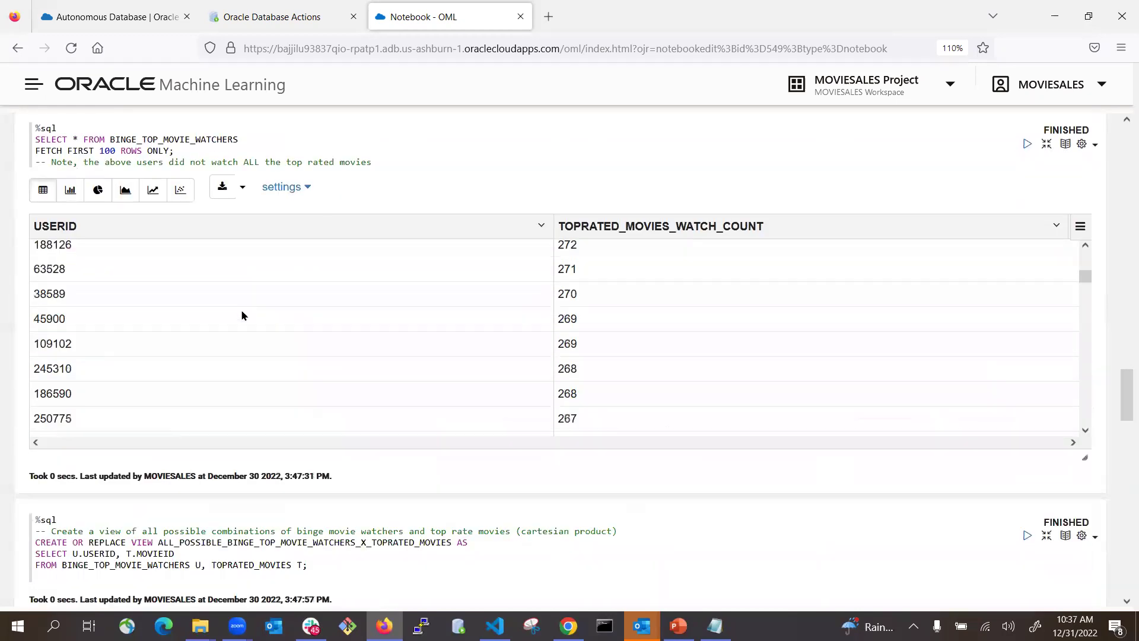
{"action": "scroll", "coordinate": [727, 485], "scroll_direction": "down", "scroll_amount": 12}
{"action": "scroll", "coordinate": [722, 483], "scroll_direction": "up", "scroll_amount": 2}
{"action": "scroll", "coordinate": [721, 483], "scroll_direction": "up", "scroll_amount": 3}
{"action": "scroll", "coordinate": [763, 478], "scroll_direction": "down", "scroll_amount": 15}
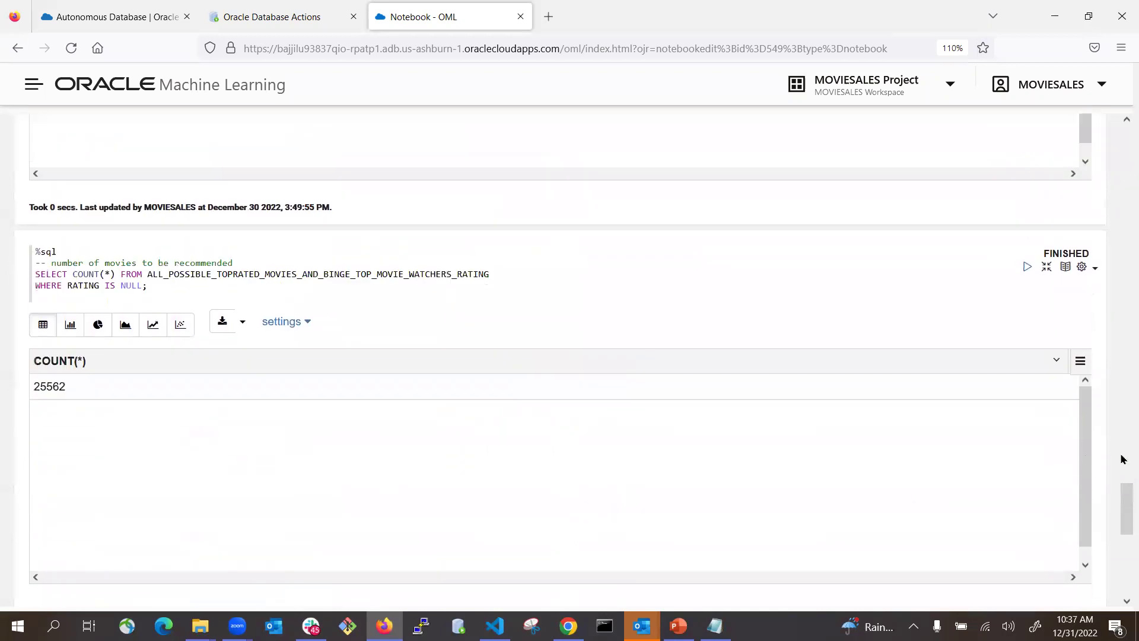
{"action": "scroll", "coordinate": [746, 511], "scroll_direction": "down", "scroll_amount": 2}
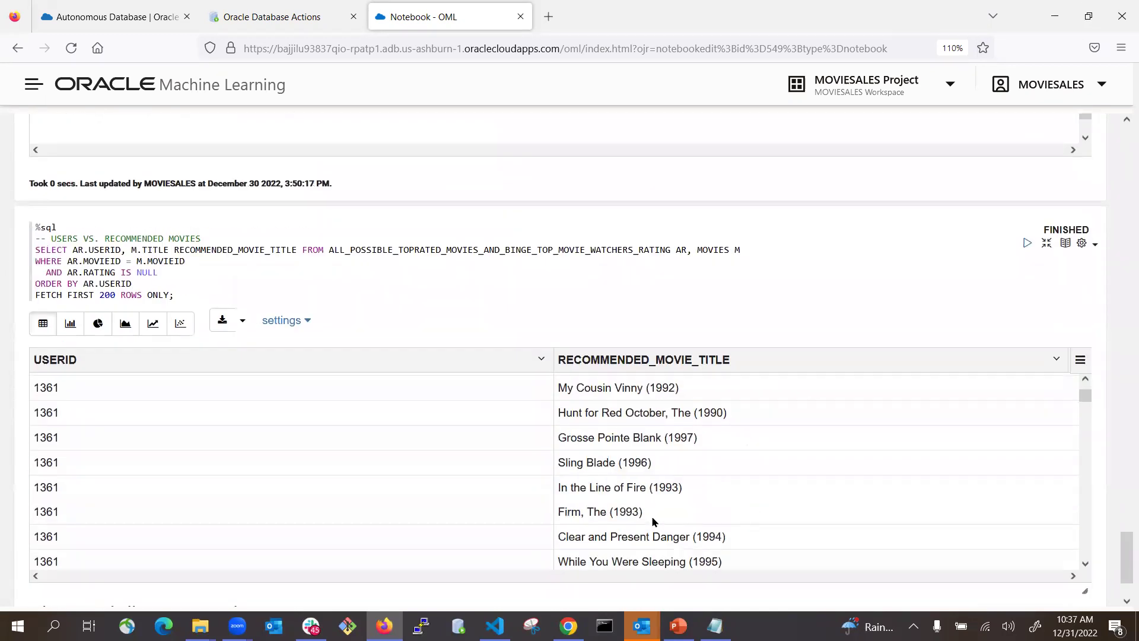
{"action": "scroll", "coordinate": [498, 515], "scroll_direction": "up", "scroll_amount": 3}
{"action": "scroll", "coordinate": [608, 521], "scroll_direction": "down", "scroll_amount": 3}
{"action": "scroll", "coordinate": [609, 521], "scroll_direction": "down", "scroll_amount": 10}
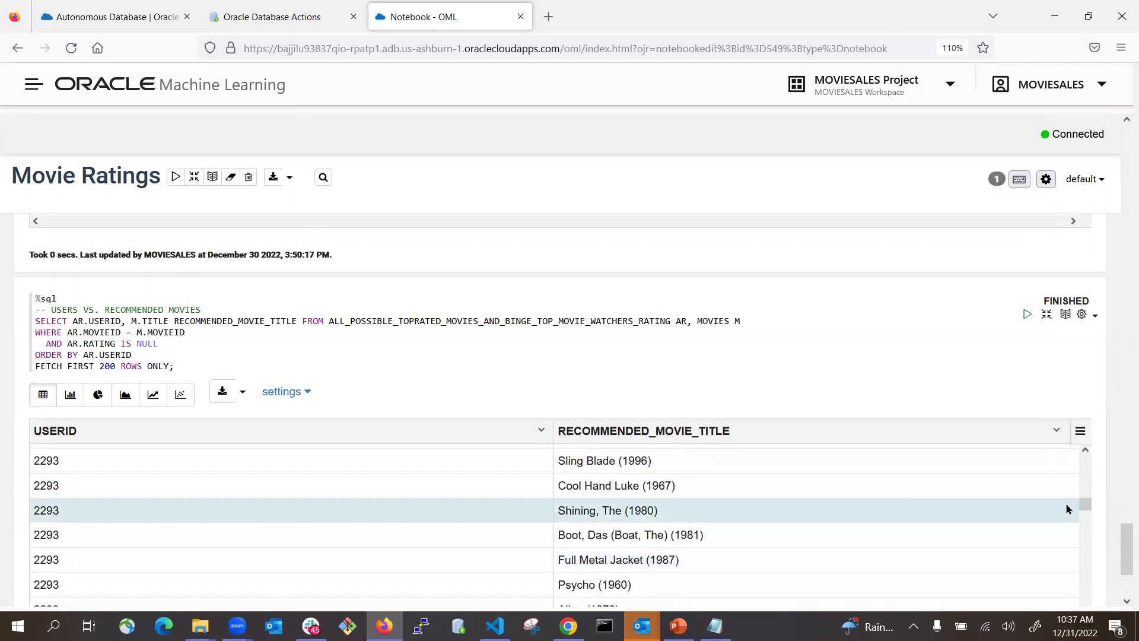
{"action": "scroll", "coordinate": [1068, 508], "scroll_direction": "down", "scroll_amount": 3}
{"action": "scroll", "coordinate": [1123, 499], "scroll_direction": "down", "scroll_amount": 3}
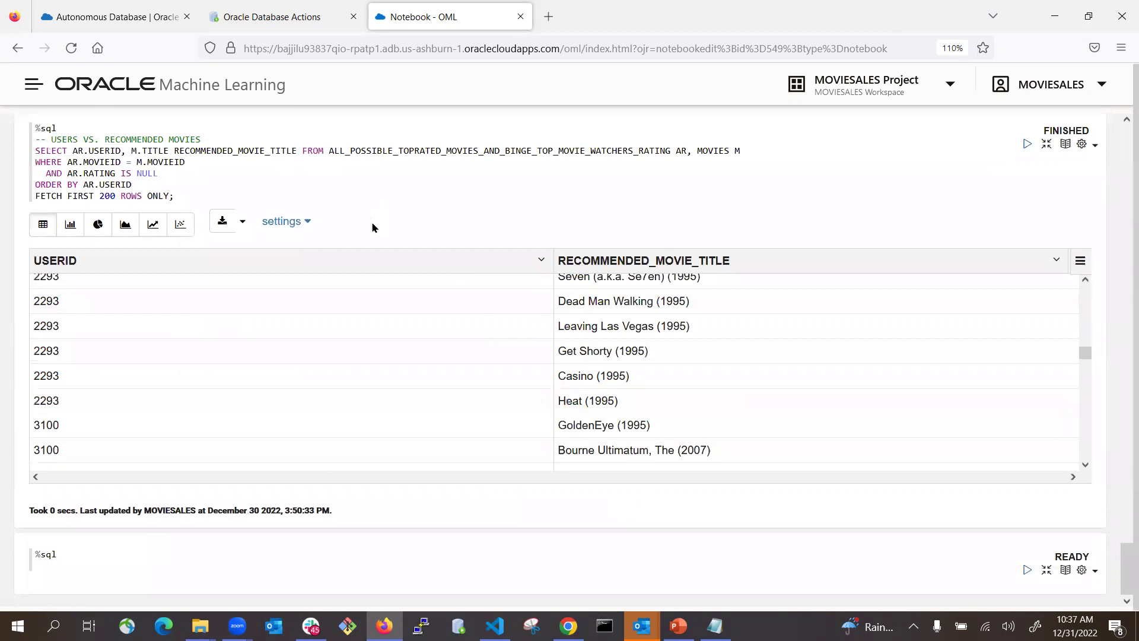
{"action": "left_click", "coordinate": [715, 624]}
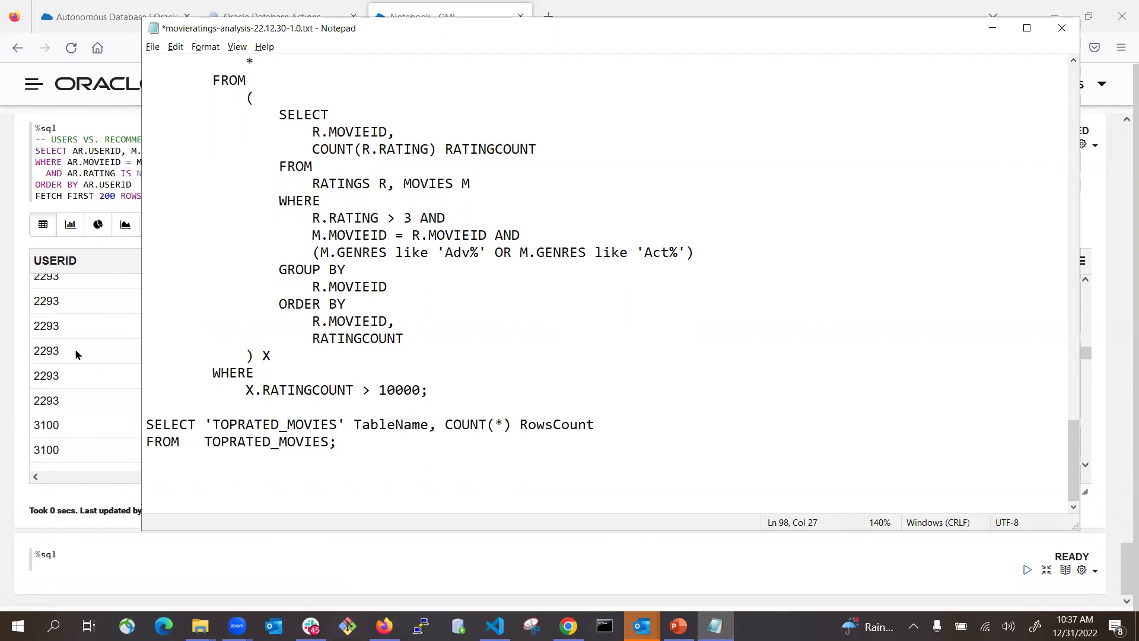
{"action": "left_click", "coordinate": [91, 328]}
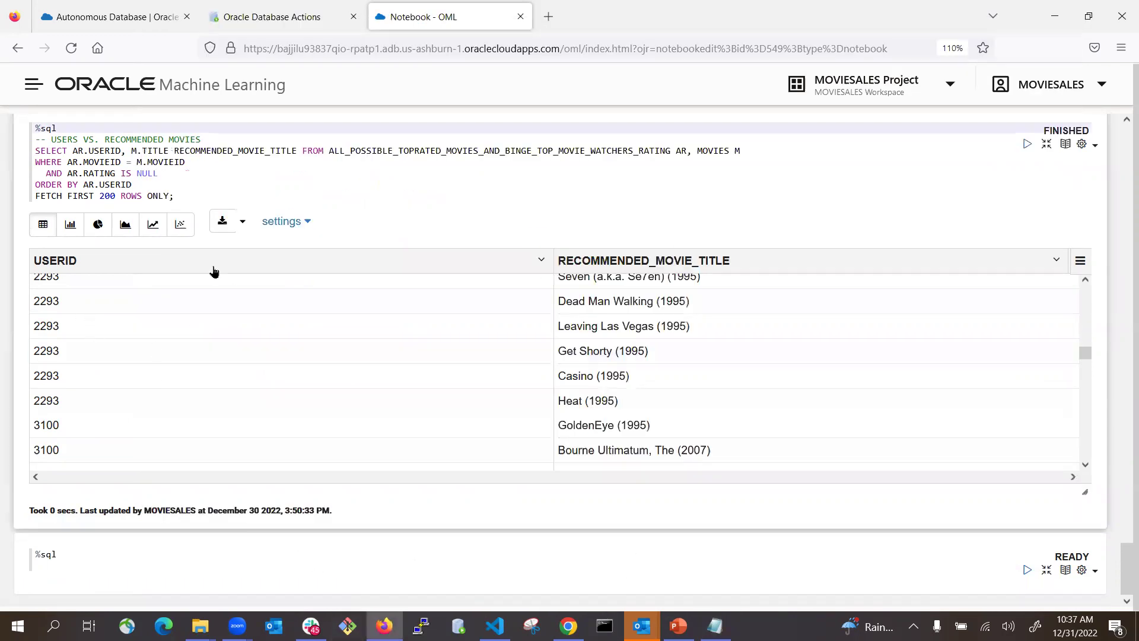